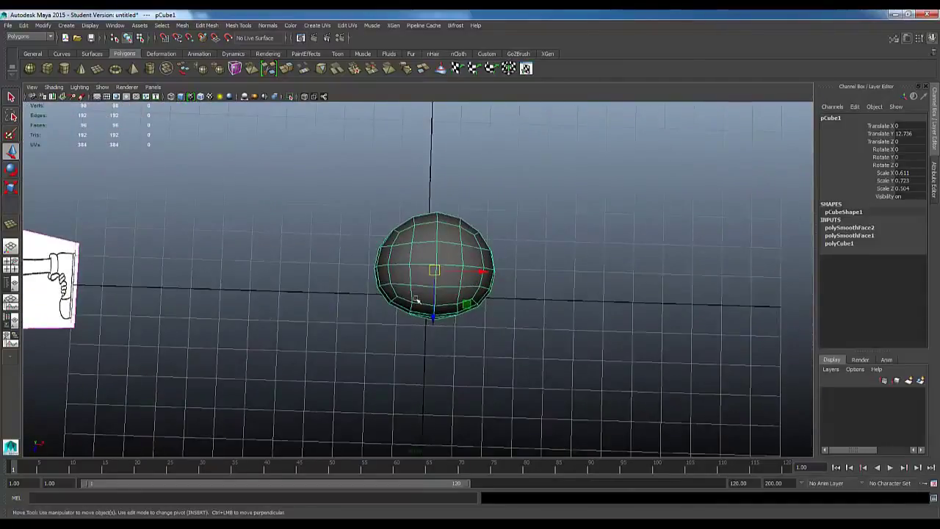
- Examine the head mesh from above, the sides and below to judge its roundness against the reference images
{"action": "left_click_drag", "start_coordinate": [471, 307], "coordinate": [427, 222], "text": "alt"}
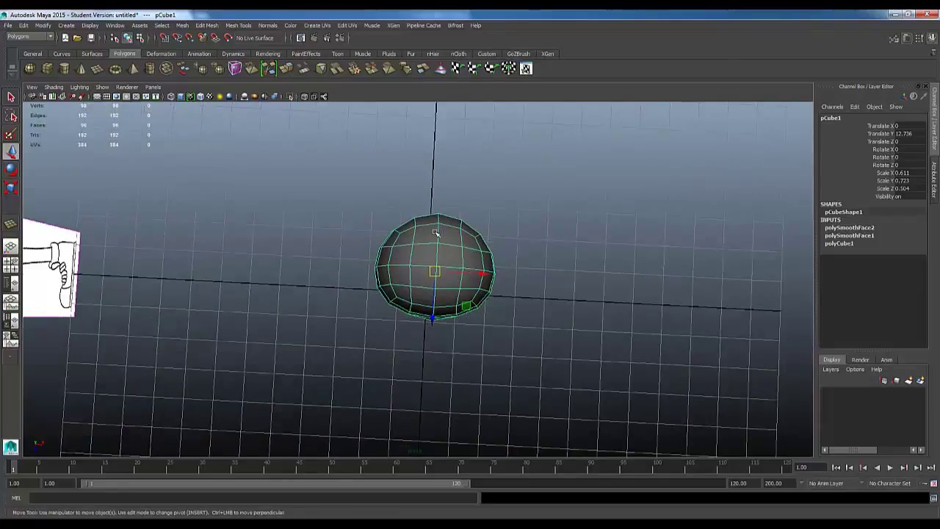
{"action": "left_click_drag", "start_coordinate": [498, 322], "coordinate": [301, 312], "text": "alt"}
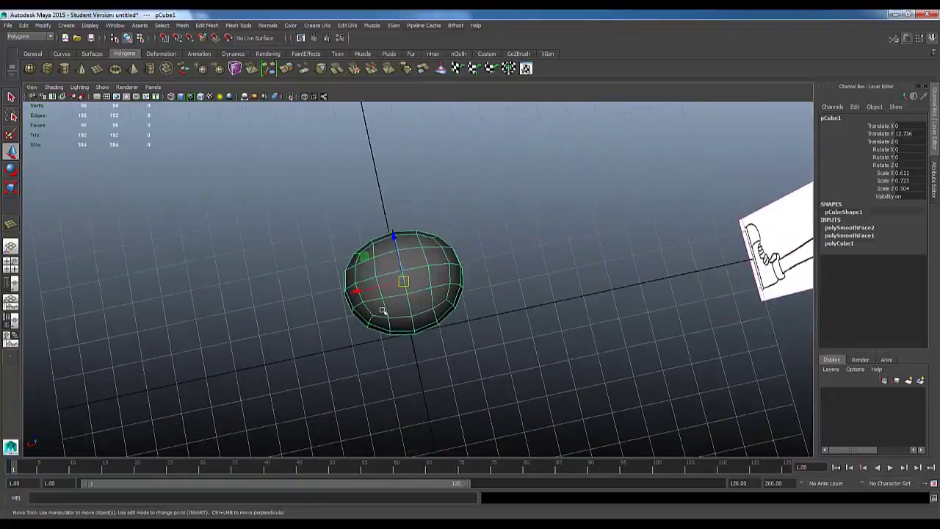
{"action": "left_click_drag", "start_coordinate": [382, 310], "coordinate": [396, 293], "text": "alt"}
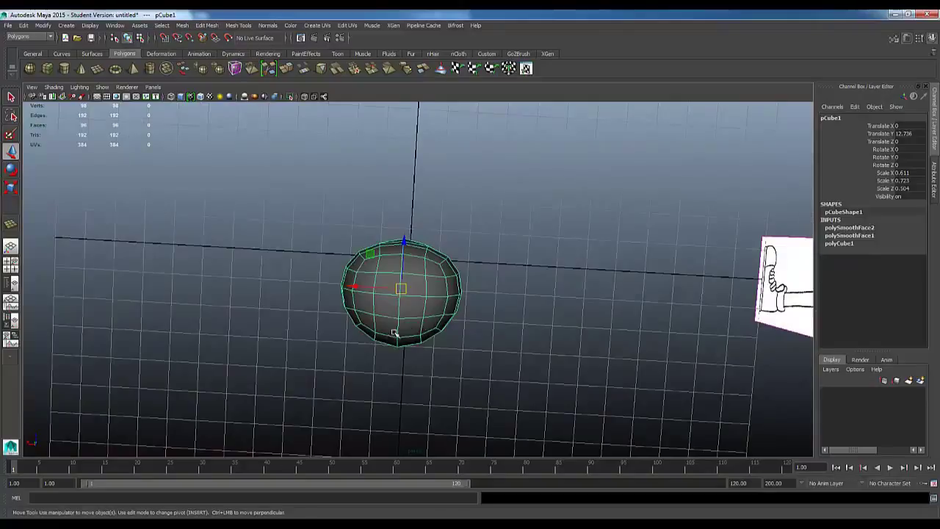
{"action": "left_click_drag", "start_coordinate": [394, 333], "coordinate": [317, 254], "text": "alt"}
{"action": "left_click_drag", "start_coordinate": [422, 239], "coordinate": [447, 263], "text": "alt"}
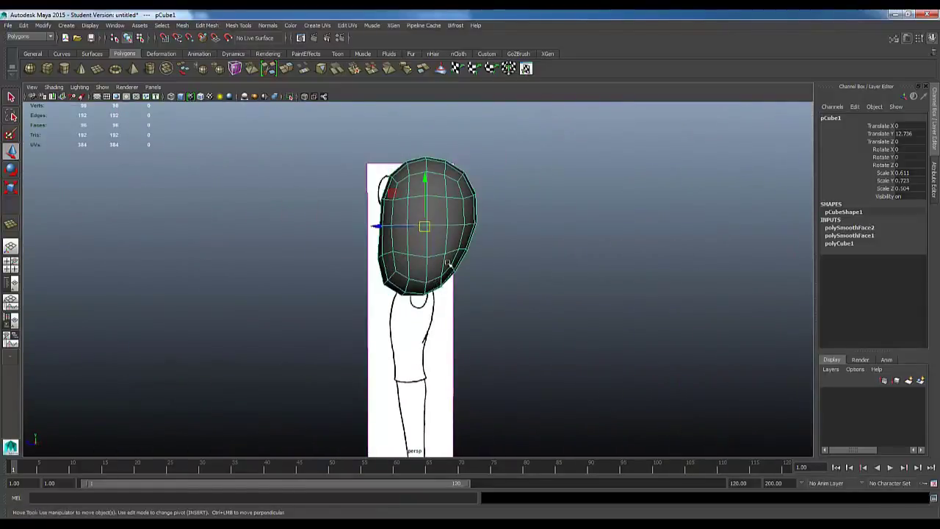
{"action": "mouse_move", "coordinate": [455, 218]}
{"action": "left_mouse_down", "text": "alt"}
{"action": "mouse_move", "coordinate": [434, 221]}
{"action": "mouse_move", "coordinate": [450, 223]}
{"action": "left_mouse_up", "text": "alt"}
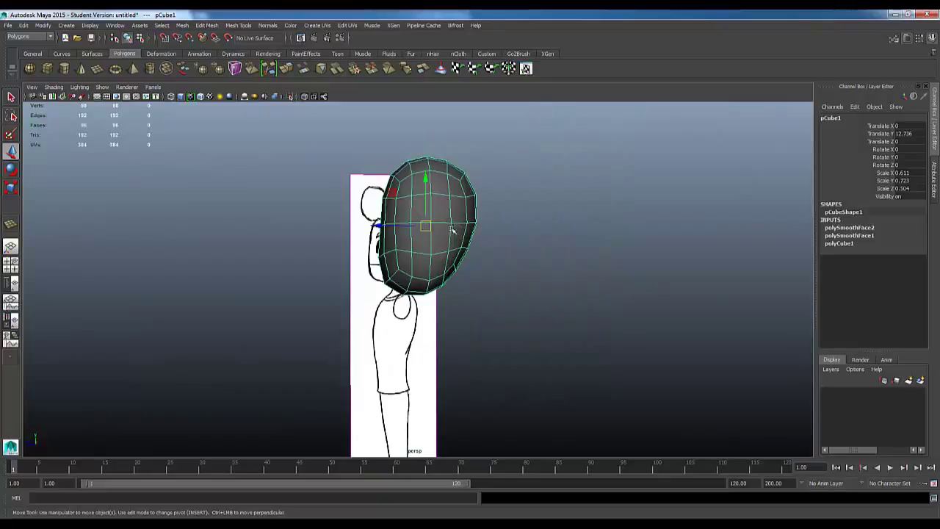
{"action": "left_click_drag", "start_coordinate": [504, 202], "coordinate": [406, 276], "text": "alt"}
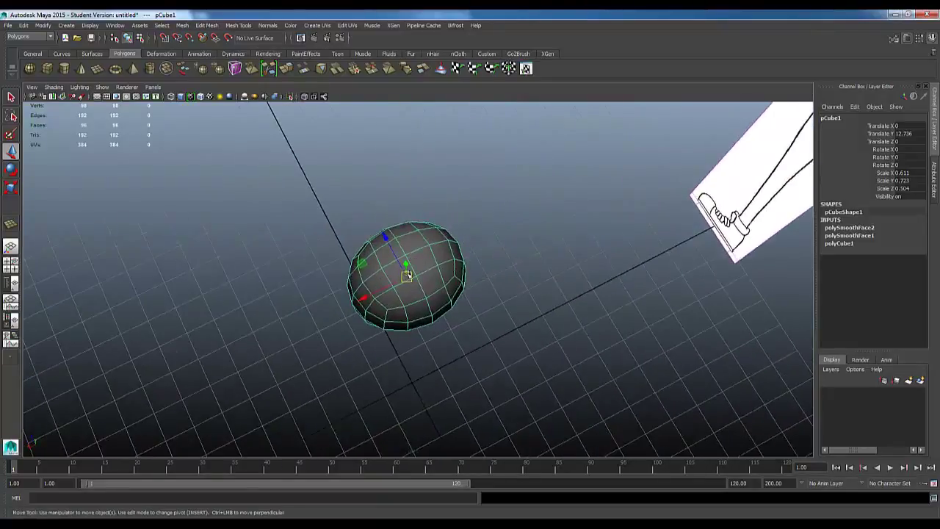
{"action": "left_click_drag", "start_coordinate": [373, 327], "coordinate": [461, 269], "text": "alt"}
- Move a mirrored pair of vertices on the rear sides of the head outward along X to round the outline
{"action": "key", "text": "F9"}
{"action": "left_click", "coordinate": [402, 321]}
{"action": "left_click_drag", "start_coordinate": [422, 220], "coordinate": [389, 199], "text": "alt"}
{"action": "left_click", "coordinate": [381, 228]}
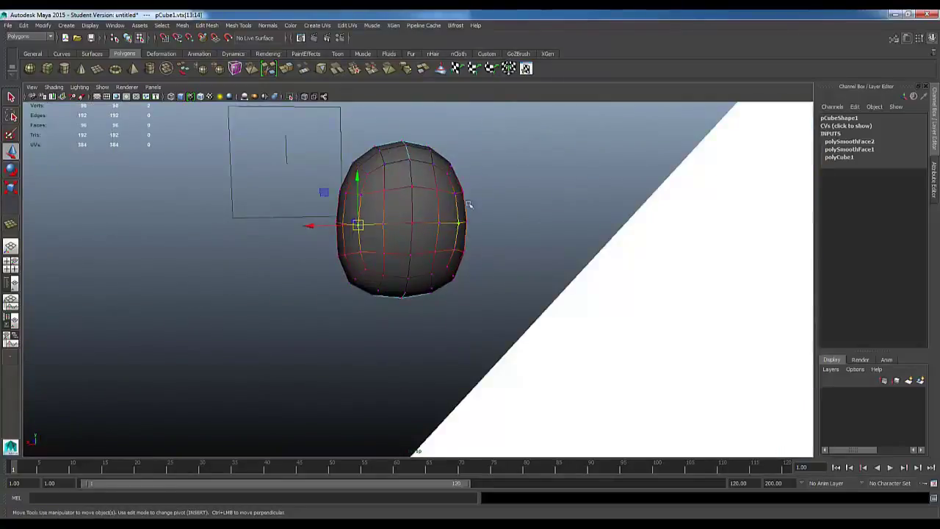
{"action": "left_click_drag", "start_coordinate": [451, 222], "coordinate": [431, 283], "text": "alt"}
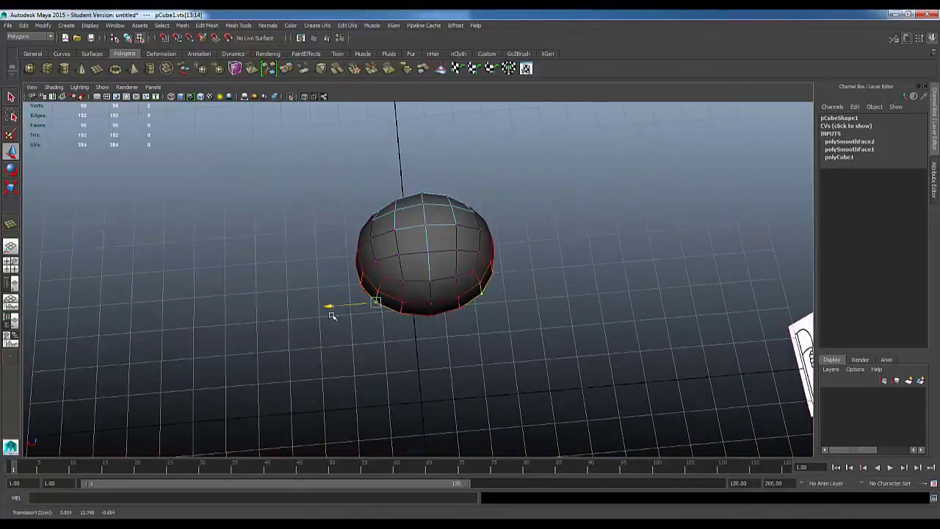
{"action": "left_click_drag", "start_coordinate": [342, 316], "coordinate": [341, 332], "text": "alt"}
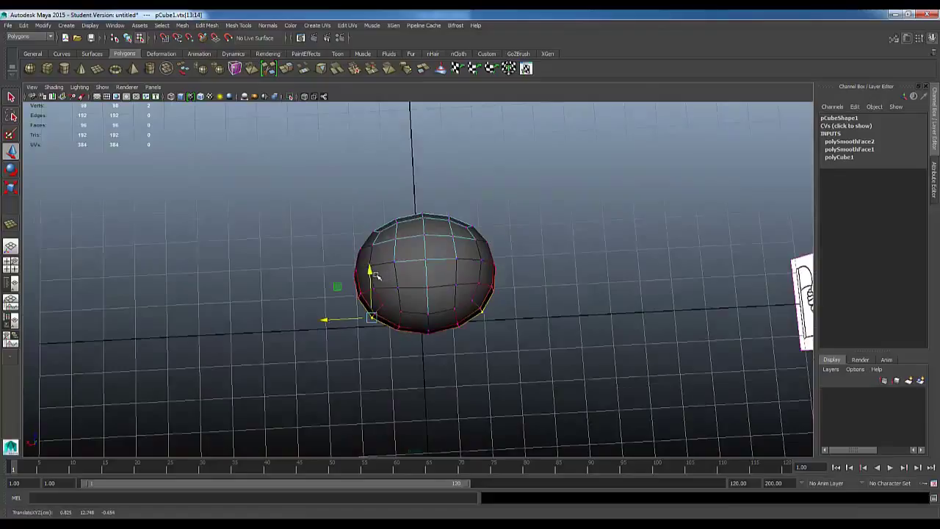
{"action": "left_click_drag", "start_coordinate": [375, 275], "coordinate": [375, 302]}
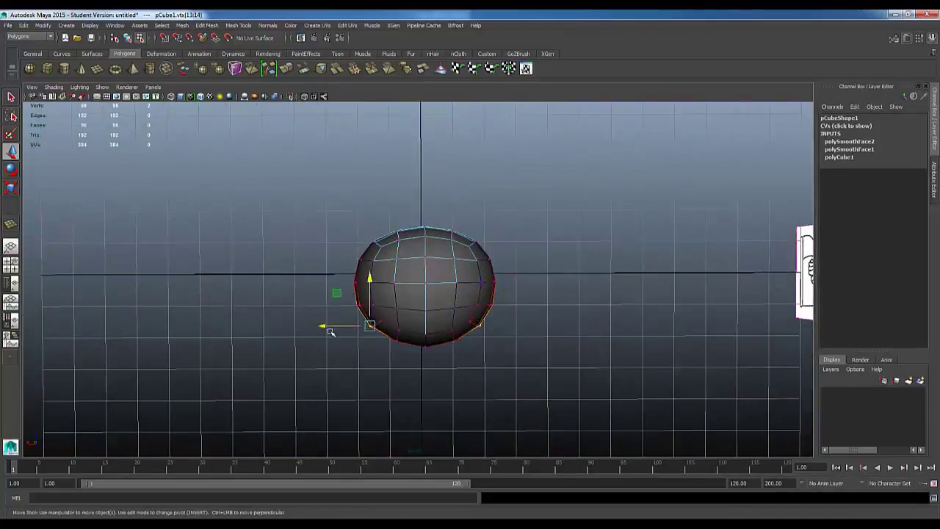
{"action": "left_click_drag", "start_coordinate": [330, 332], "coordinate": [325, 336]}
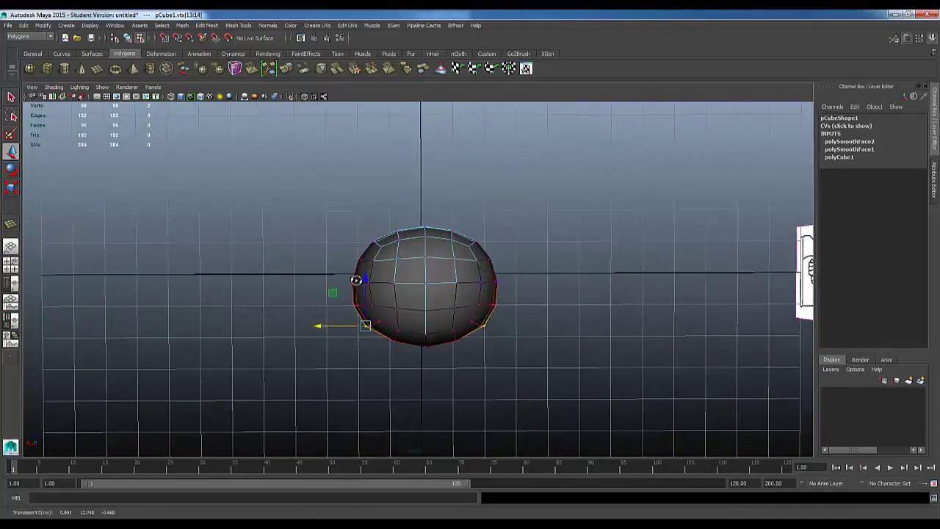
- Move the mirrored mid-side vertices of the head outward along X and compare the width with the front reference
{"action": "left_click_drag", "start_coordinate": [355, 280], "coordinate": [528, 314], "text": "alt"}
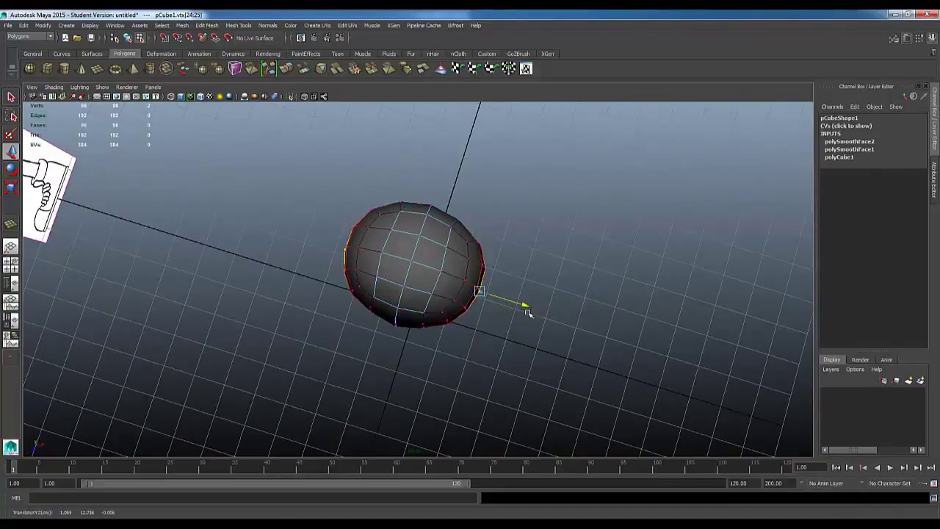
{"action": "key", "text": "space"}
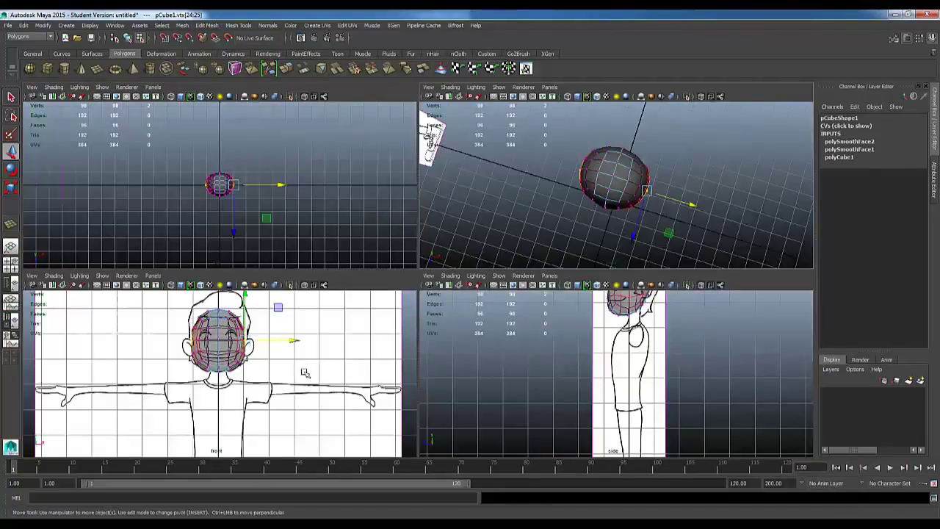
{"action": "right_click_drag", "start_coordinate": [305, 373], "coordinate": [304, 467], "text": "alt"}
{"action": "middle_click_drag", "start_coordinate": [292, 397], "coordinate": [299, 387], "text": "alt"}
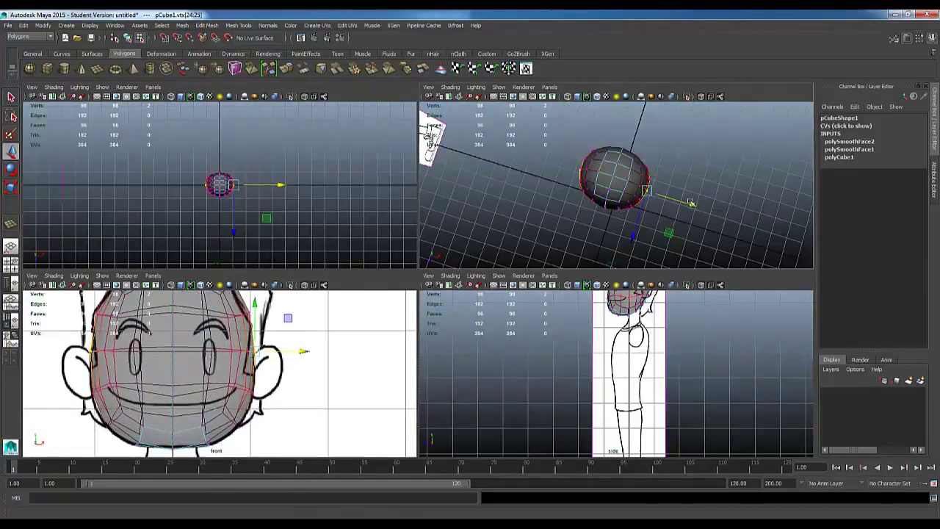
- Adjust the neighbouring mirrored side vertices sideways along X to even out the head's curve, and return to object selection
{"action": "left_click_drag", "start_coordinate": [692, 203], "coordinate": [668, 189], "text": "alt"}
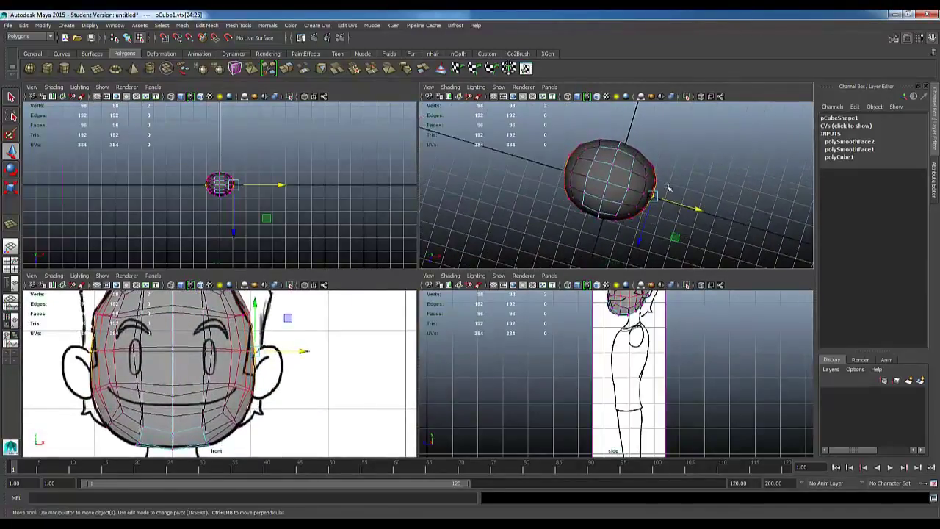
{"action": "left_click", "coordinate": [655, 182]}
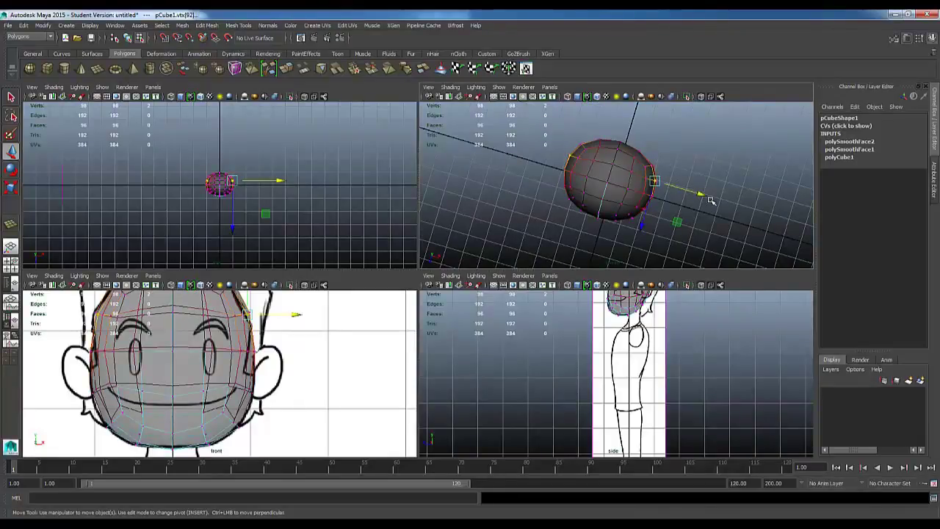
{"action": "mouse_move", "coordinate": [710, 200]}
{"action": "left_mouse_down", "text": "alt"}
{"action": "mouse_move", "coordinate": [669, 160]}
{"action": "mouse_move", "coordinate": [577, 197]}
{"action": "mouse_move", "coordinate": [533, 187]}
{"action": "mouse_move", "coordinate": [762, 210]}
{"action": "left_mouse_up", "text": "alt"}
{"action": "left_click", "coordinate": [663, 162]}
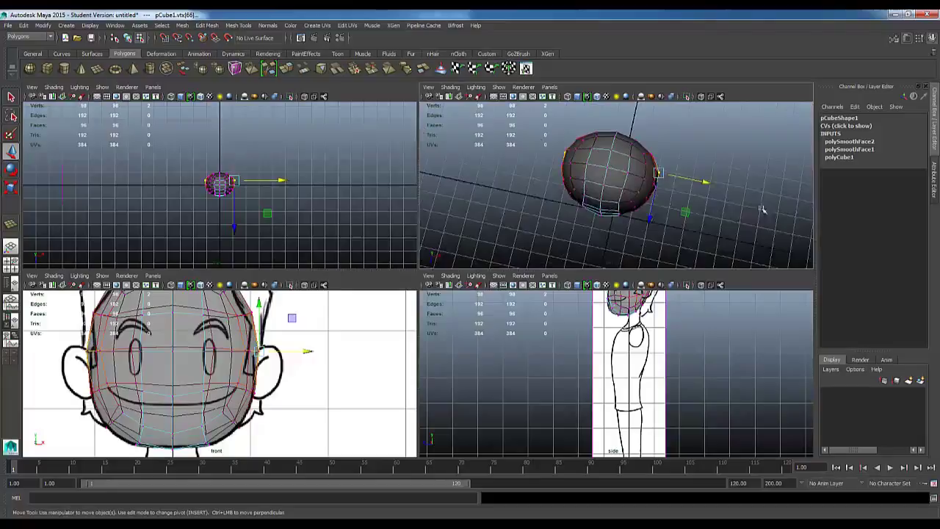
{"action": "left_click", "coordinate": [650, 203]}
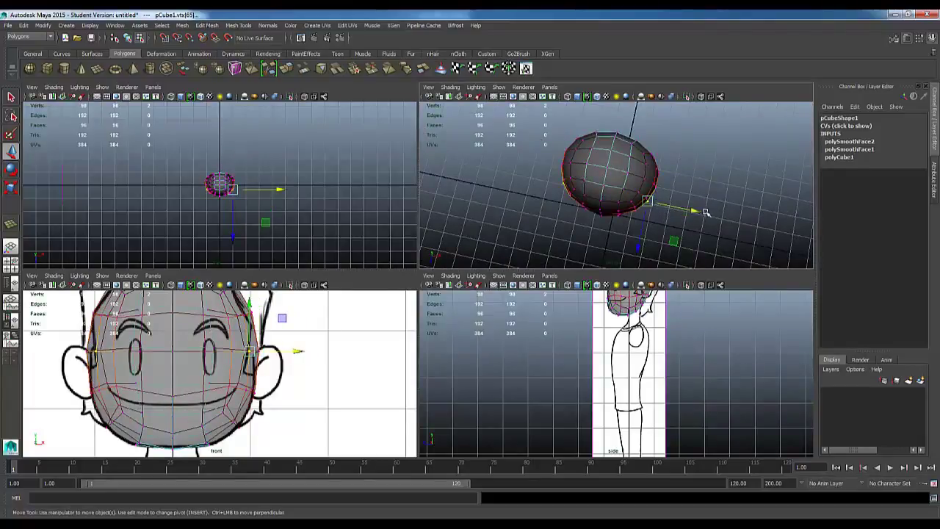
{"action": "left_click_drag", "start_coordinate": [701, 218], "coordinate": [636, 163]}
{"action": "key", "text": "F8"}
{"action": "mouse_move", "coordinate": [647, 197]}
{"action": "left_mouse_down", "text": "alt"}
{"action": "mouse_move", "coordinate": [569, 197]}
{"action": "mouse_move", "coordinate": [646, 199]}
{"action": "left_mouse_up", "text": "alt"}
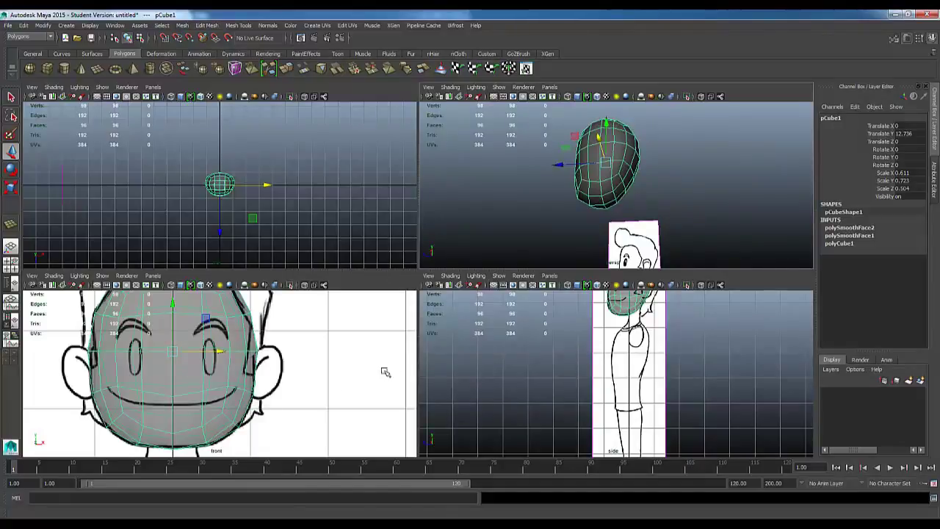
- Select the four faces at the lower back of the head where the neck meets it in the side reference
{"action": "scroll", "coordinate": [638, 373], "scroll_direction": "up", "scroll_amount": 4}
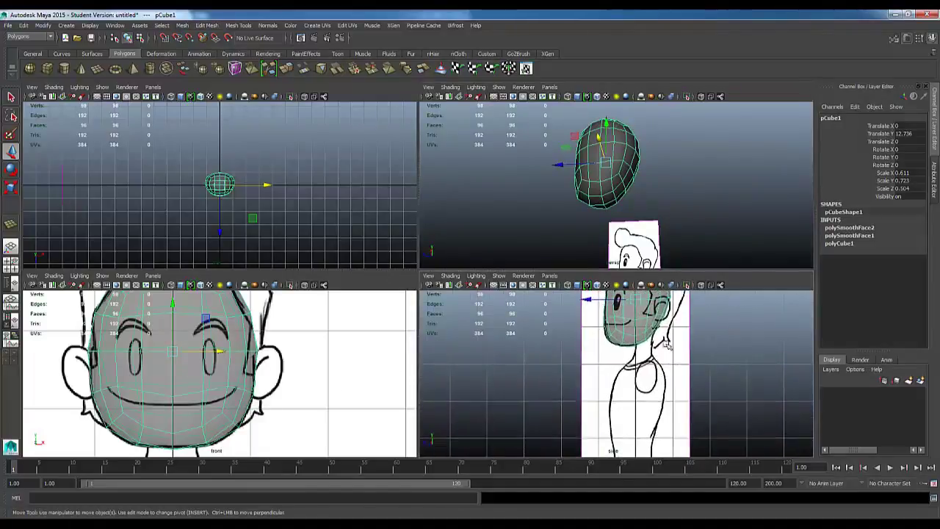
{"action": "middle_click_drag", "start_coordinate": [666, 345], "coordinate": [616, 346], "text": "alt"}
{"action": "right_click_drag", "start_coordinate": [616, 346], "coordinate": [665, 387], "text": "alt"}
{"action": "middle_click_drag", "start_coordinate": [638, 349], "coordinate": [669, 380], "text": "alt"}
{"action": "right_click_drag", "start_coordinate": [669, 380], "coordinate": [670, 404], "text": "alt"}
{"action": "middle_click_drag", "start_coordinate": [653, 369], "coordinate": [645, 380], "text": "alt"}
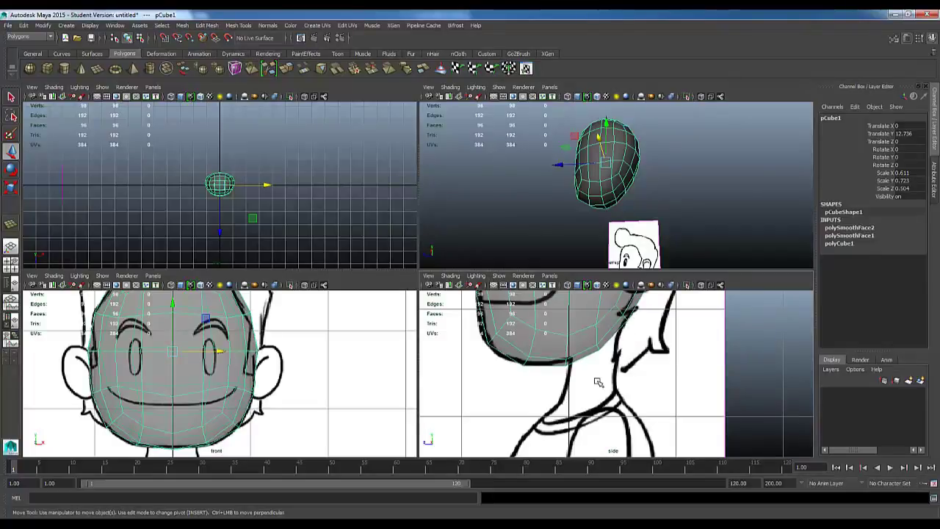
{"action": "key", "text": "F11"}
{"action": "left_click_drag", "start_coordinate": [607, 362], "coordinate": [597, 353]}
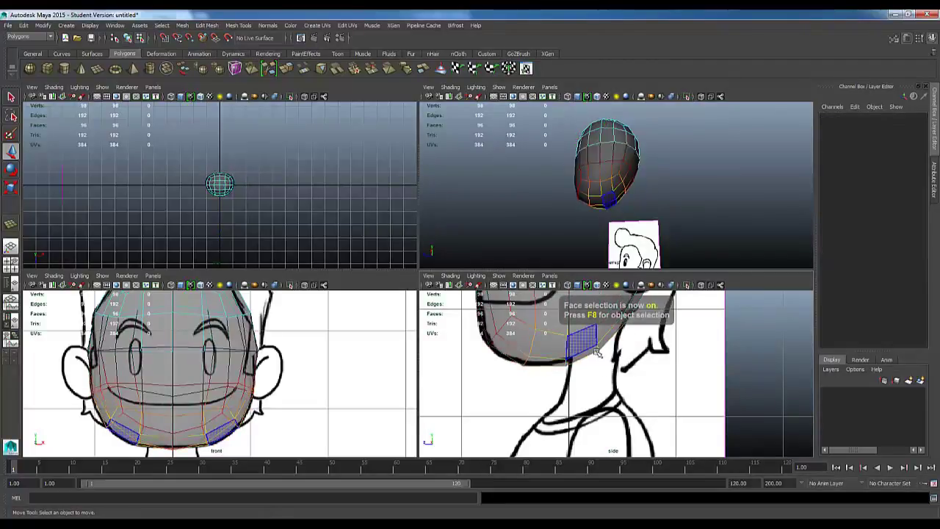
{"action": "scroll", "coordinate": [598, 356], "scroll_direction": "up", "scroll_amount": 2}
{"action": "left_click", "coordinate": [601, 373]}
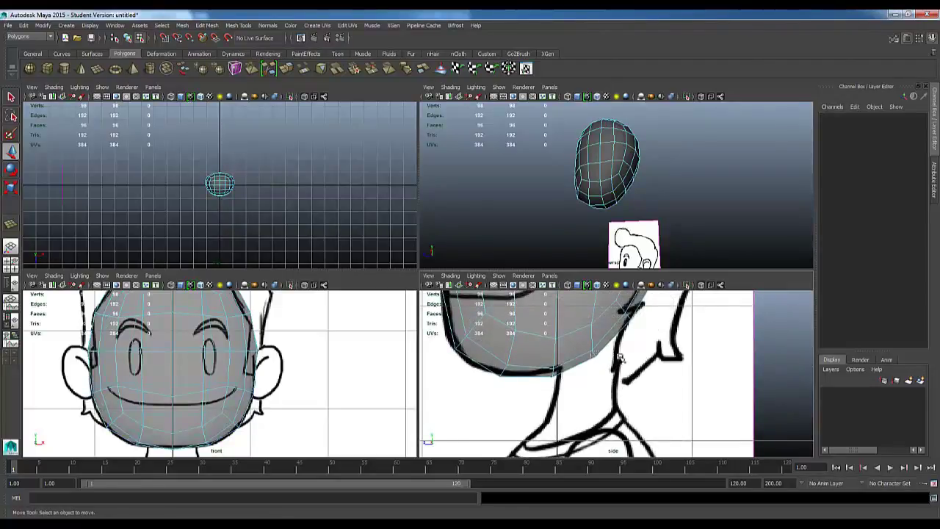
{"action": "left_click_drag", "start_coordinate": [619, 357], "coordinate": [632, 336]}
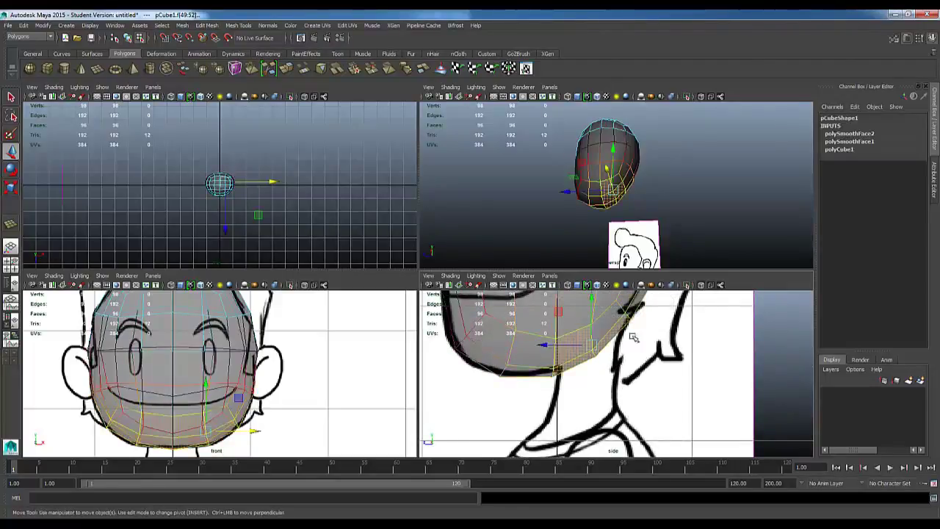
{"action": "left_click", "coordinate": [611, 369]}
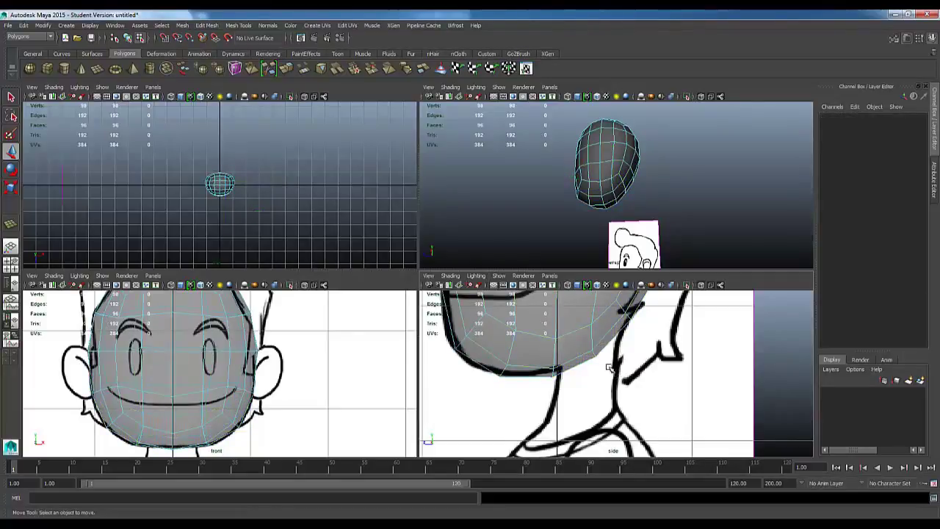
{"action": "left_click", "coordinate": [599, 360]}
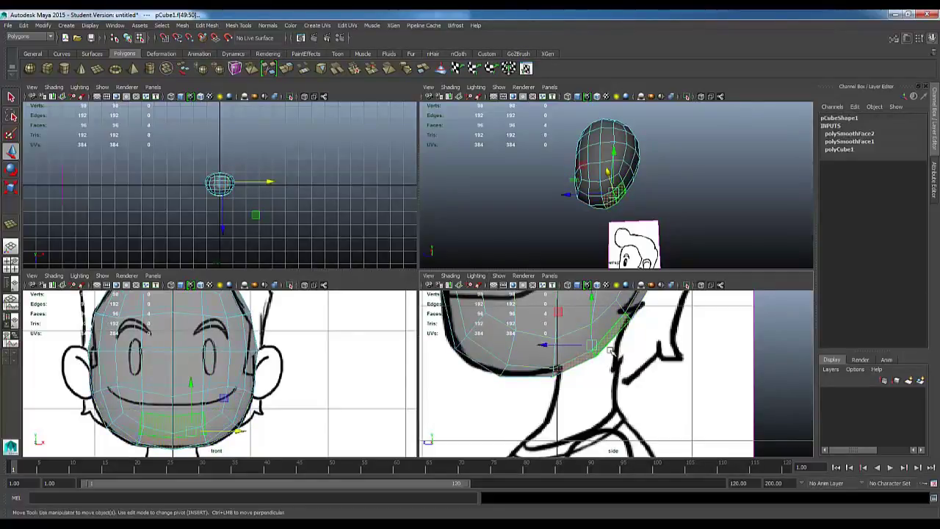
- Try extruding the four neck faces straight down in world space by about 0.462 units
{"action": "left_click_drag", "start_coordinate": [688, 203], "coordinate": [592, 180], "text": "alt"}
{"action": "scroll", "coordinate": [637, 223], "scroll_direction": "up", "scroll_amount": 3}
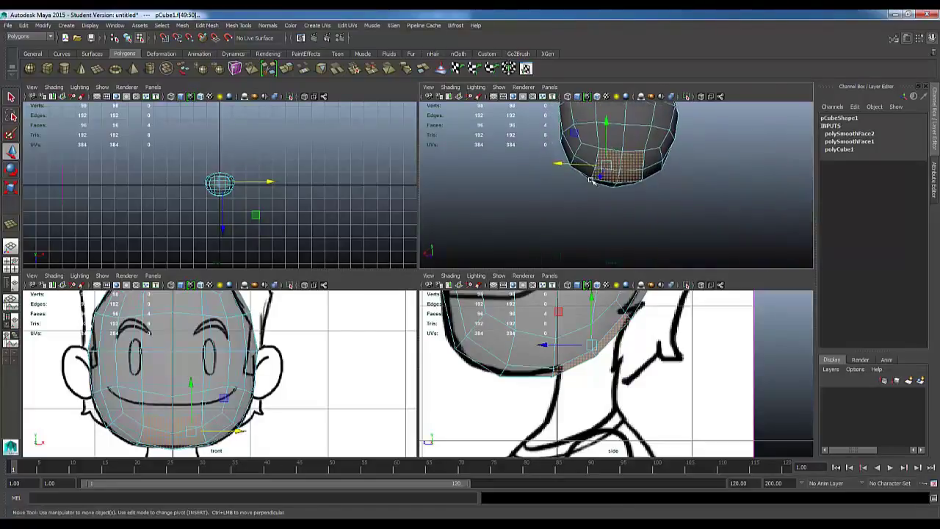
{"action": "mouse_move", "coordinate": [665, 190]}
{"action": "left_mouse_down", "text": "alt"}
{"action": "mouse_move", "coordinate": [667, 170]}
{"action": "mouse_move", "coordinate": [676, 191]}
{"action": "left_mouse_up", "text": "alt"}
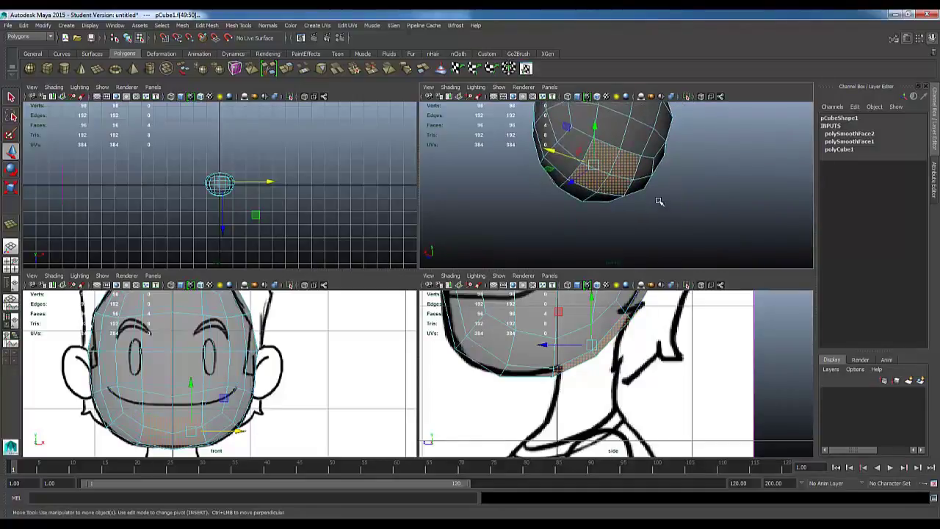
{"action": "left_click_drag", "start_coordinate": [629, 173], "coordinate": [636, 192], "text": "alt"}
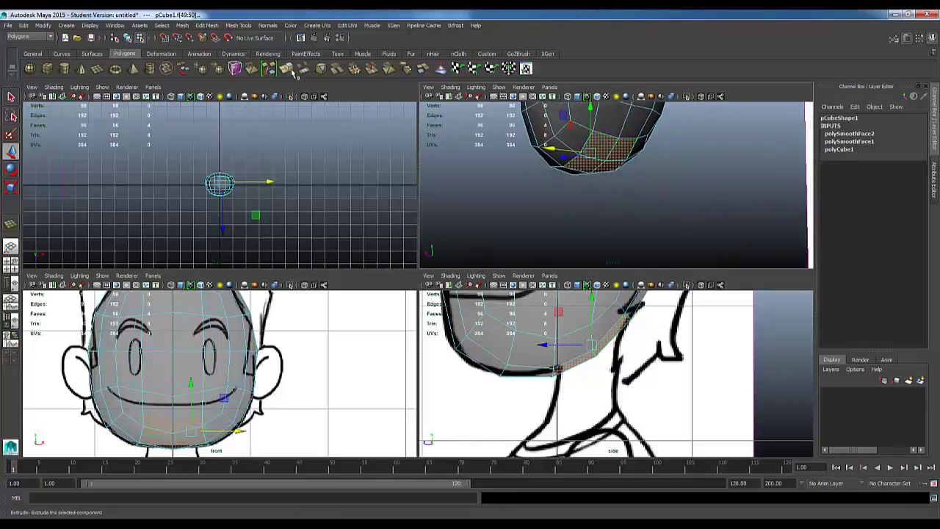
{"action": "left_click", "coordinate": [286, 69]}
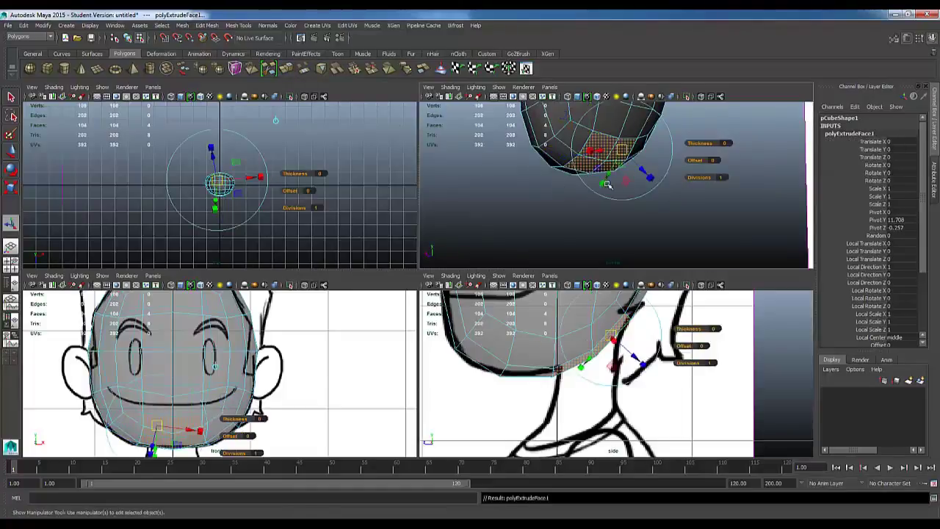
{"action": "left_click_drag", "start_coordinate": [632, 188], "coordinate": [623, 212], "text": "alt"}
{"action": "left_click", "coordinate": [643, 122]}
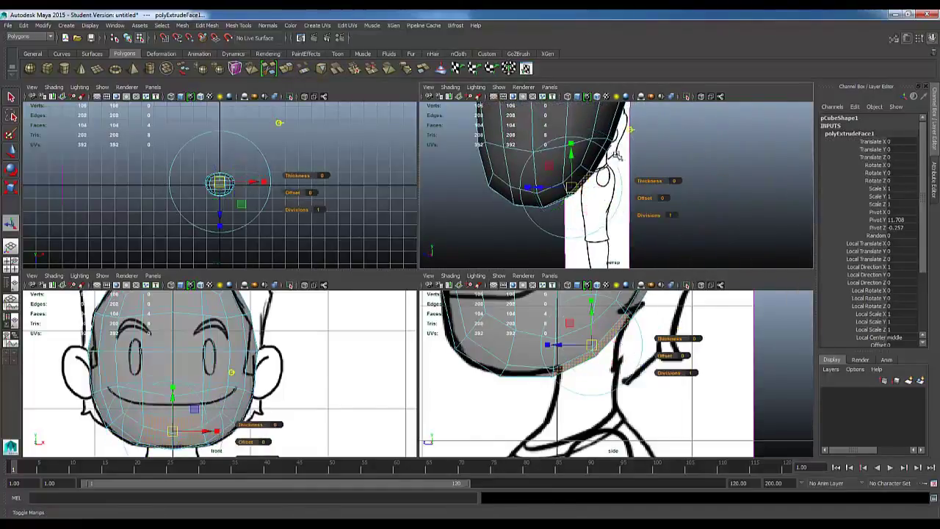
{"action": "left_click_drag", "start_coordinate": [574, 166], "coordinate": [580, 205]}
{"action": "left_click_drag", "start_coordinate": [672, 195], "coordinate": [581, 169], "text": "alt"}
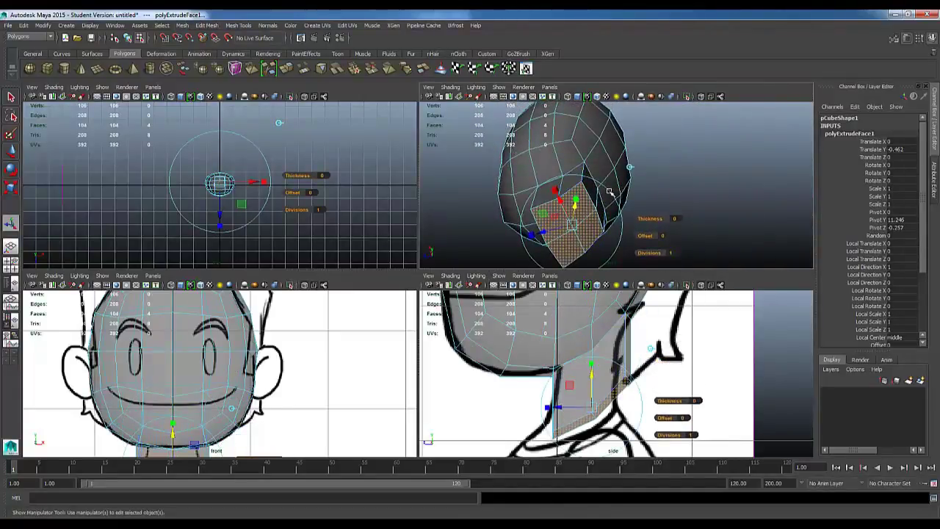
- Undo the downward neck extrusion and restore the selection of the four neck faces
{"action": "key", "text": "ctrl+z"}
{"action": "key", "text": "ctrl+z"}
{"action": "key", "text": "ctrl+z"}
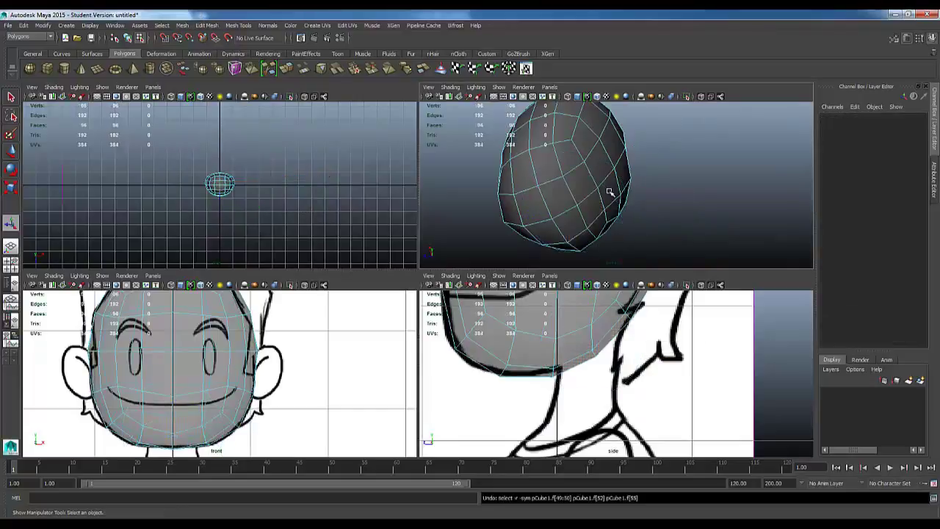
{"action": "key", "text": "shift+z"}
- Extrude the four neck faces, scaling them uniformly to 0.55 as an inset and offsetting them 0.016 along local Z
{"action": "left_click_drag", "start_coordinate": [625, 185], "coordinate": [614, 200], "text": "alt"}
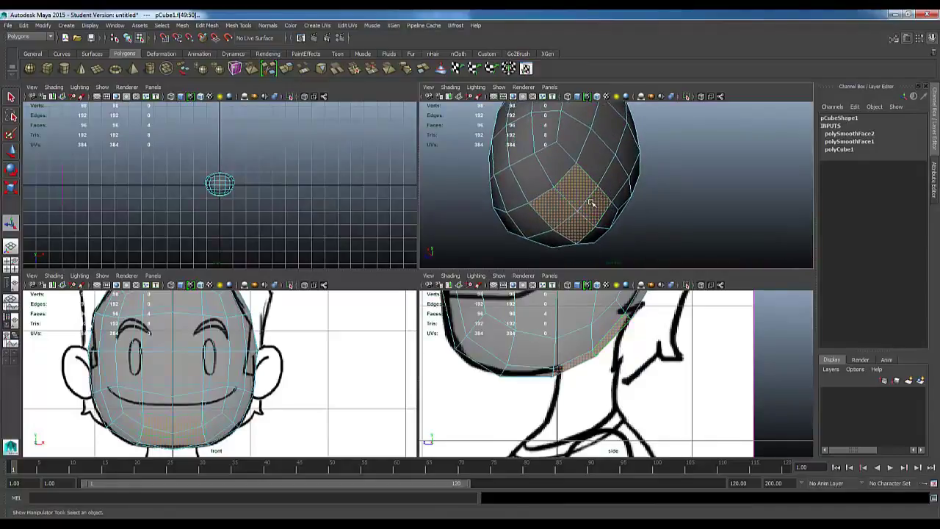
{"action": "left_click", "coordinate": [285, 68]}
{"action": "mouse_move", "coordinate": [610, 204]}
{"action": "left_mouse_down", "text": "alt"}
{"action": "mouse_move", "coordinate": [629, 224]}
{"action": "mouse_move", "coordinate": [622, 215]}
{"action": "left_mouse_up", "text": "alt"}
{"action": "key", "text": "ctrl+z"}
{"action": "key", "text": "space"}
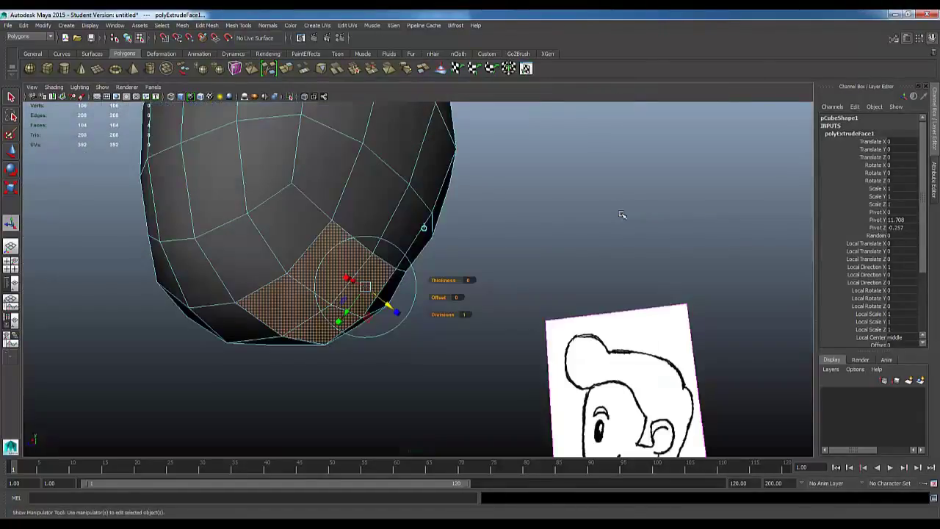
{"action": "left_click_drag", "start_coordinate": [447, 274], "coordinate": [542, 255], "text": "alt"}
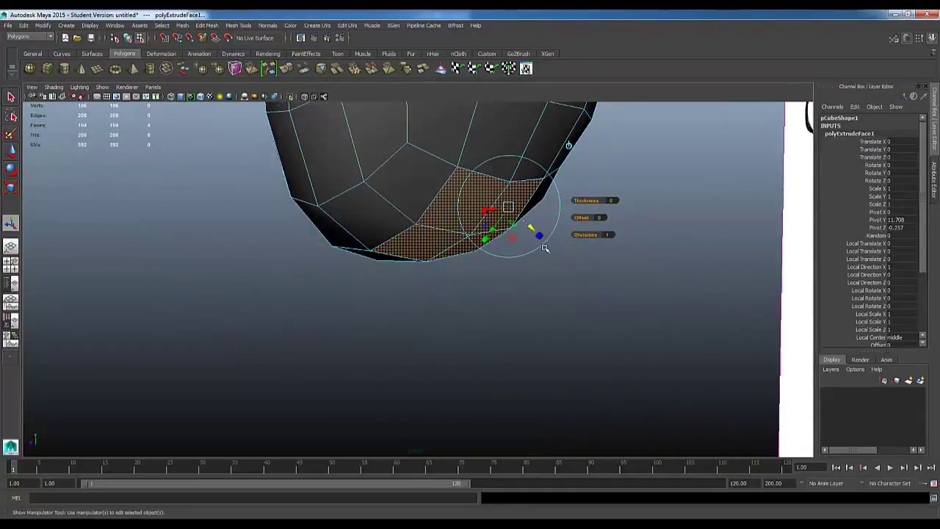
{"action": "left_click", "coordinate": [546, 245]}
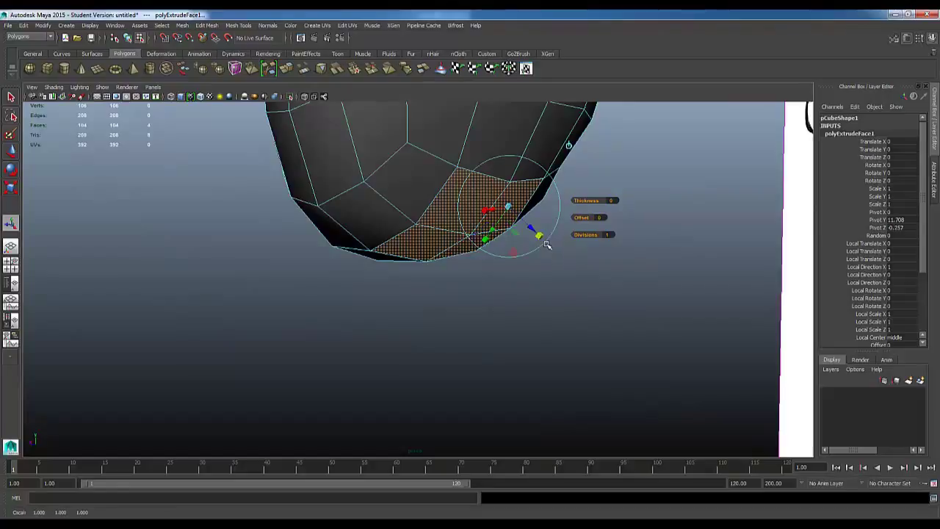
{"action": "left_click_drag", "start_coordinate": [529, 230], "coordinate": [516, 215], "text": "alt"}
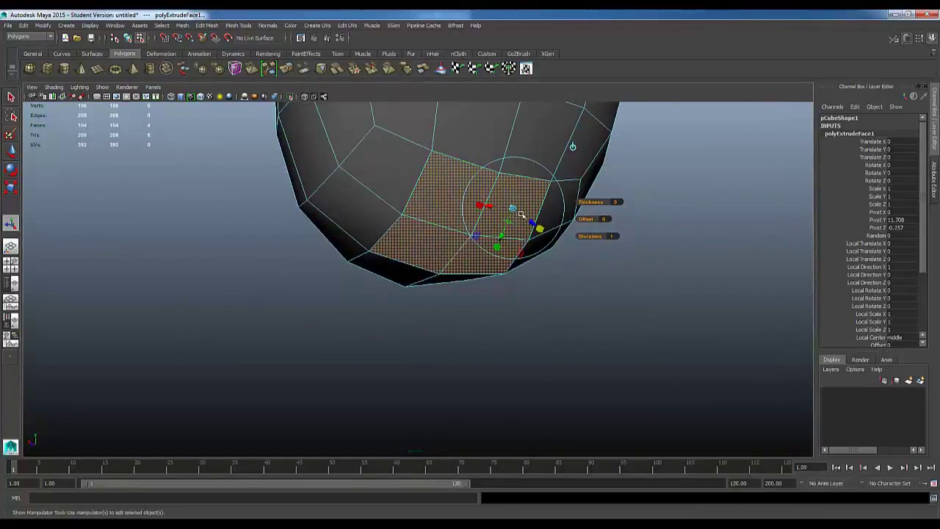
{"action": "left_click", "coordinate": [520, 214]}
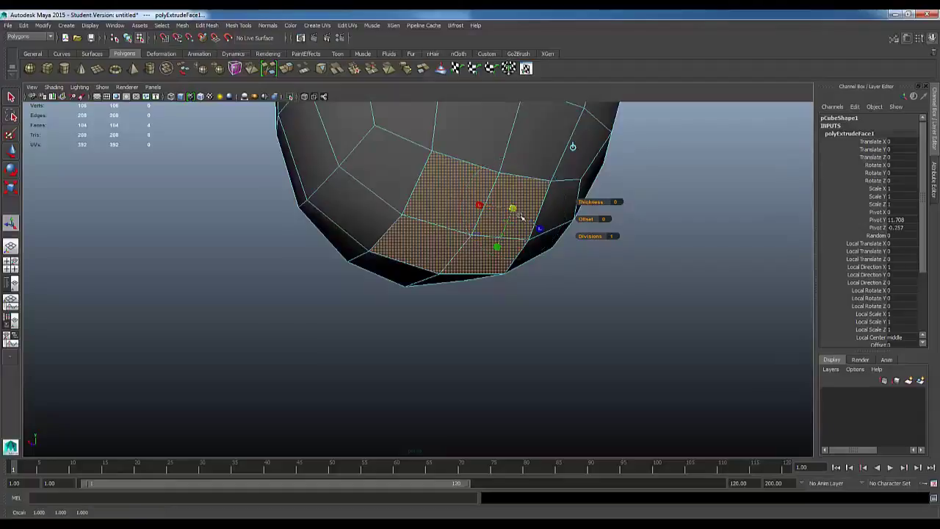
{"action": "left_click_drag", "start_coordinate": [520, 216], "coordinate": [507, 227]}
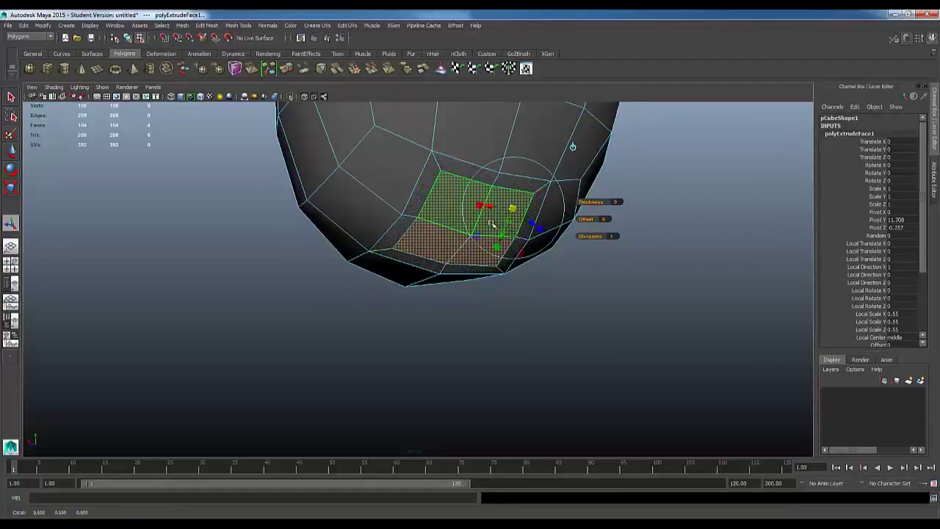
{"action": "left_click_drag", "start_coordinate": [510, 308], "coordinate": [571, 298], "text": "alt"}
{"action": "mouse_move", "coordinate": [519, 263]}
{"action": "left_mouse_down"}
{"action": "mouse_move", "coordinate": [541, 290]}
{"action": "mouse_move", "coordinate": [468, 251]}
{"action": "left_mouse_up"}
- Select the four corner vertices of the inset neck faces on both sides of the head
{"action": "key", "text": "F9"}
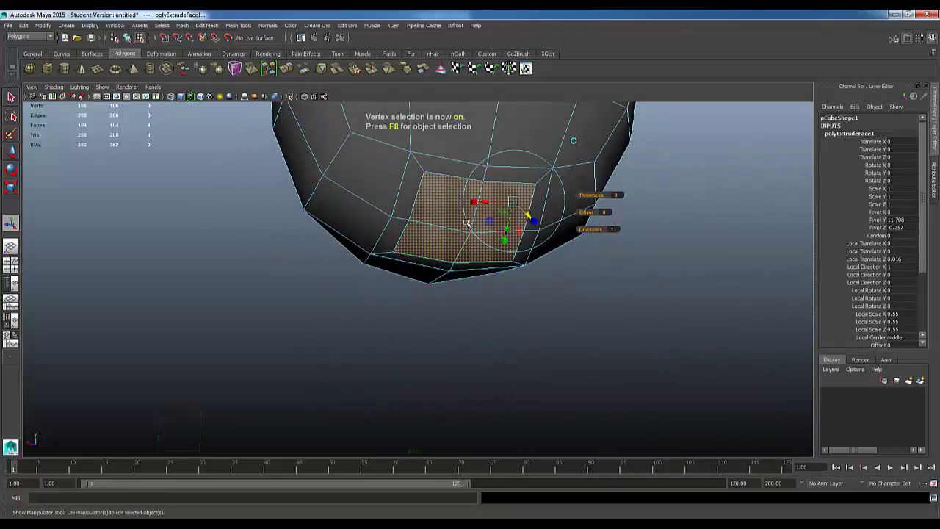
{"action": "left_click", "coordinate": [430, 177]}
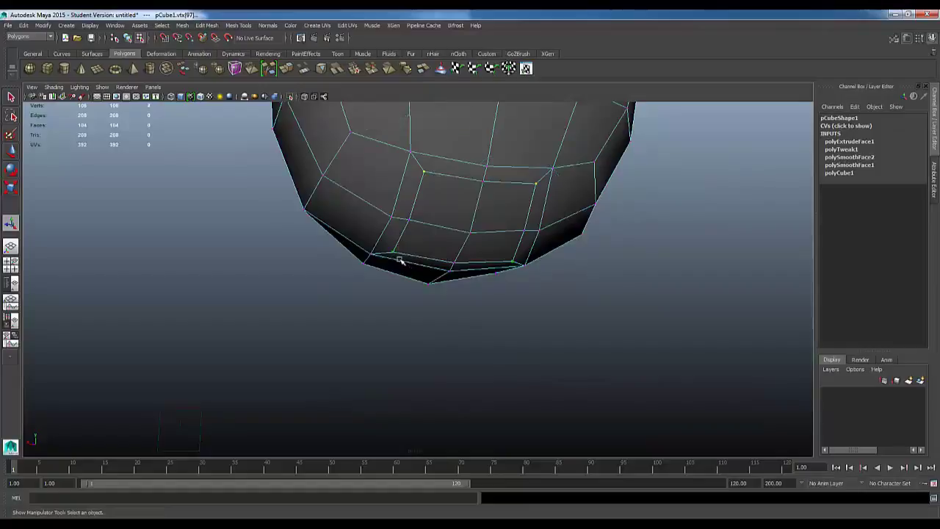
{"action": "key", "text": "r"}
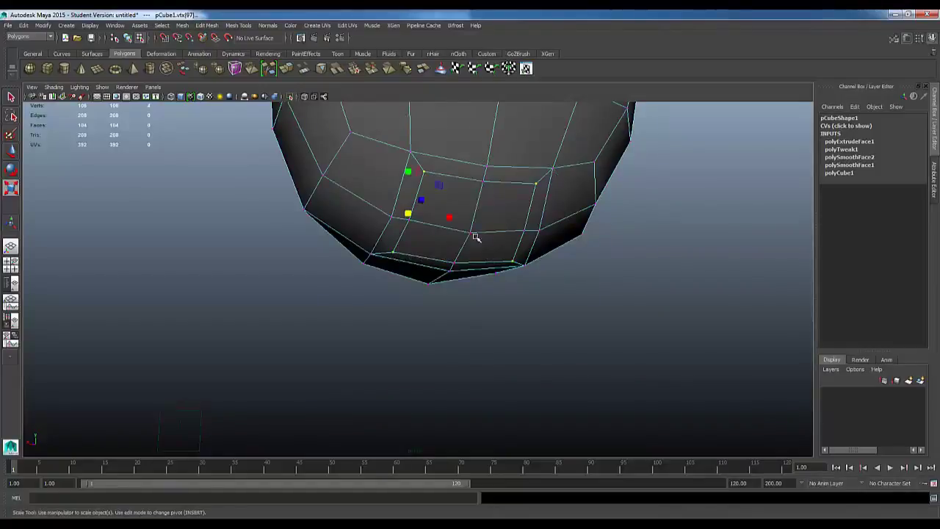
{"action": "left_click", "coordinate": [542, 188], "text": "shift"}
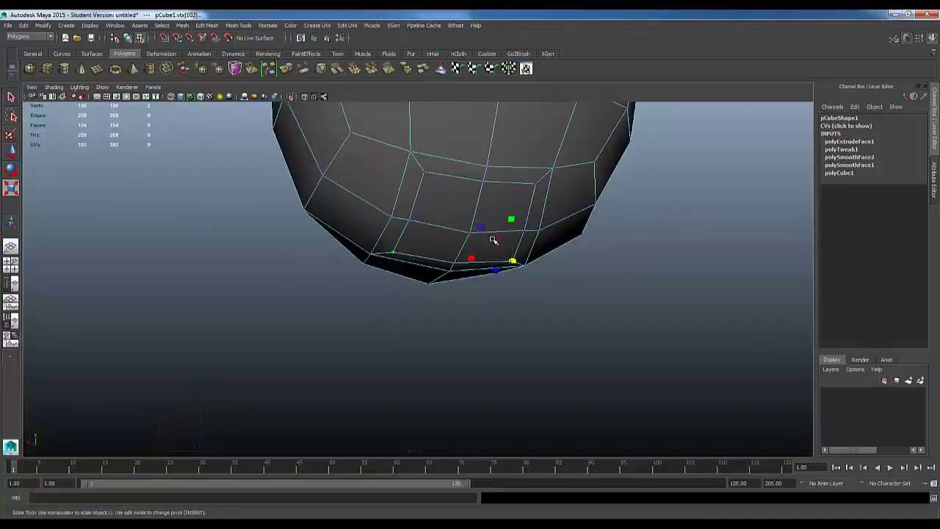
{"action": "left_click_drag", "start_coordinate": [492, 243], "coordinate": [441, 261], "text": "alt"}
{"action": "key", "text": "w"}
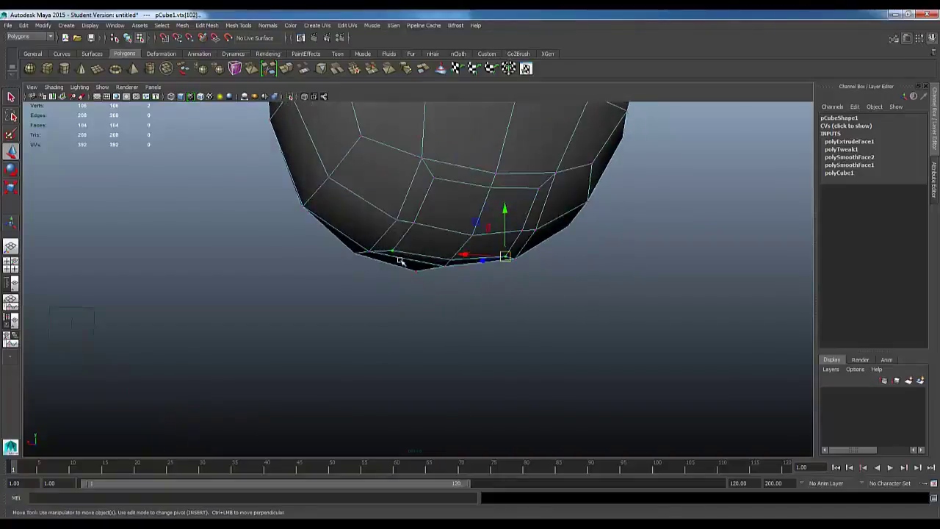
{"action": "left_click", "coordinate": [400, 258]}
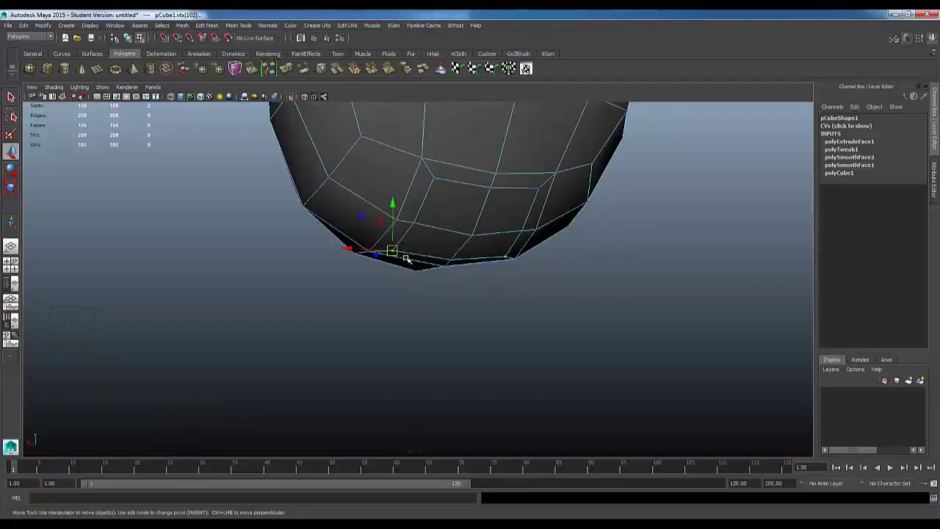
{"action": "left_click_drag", "start_coordinate": [476, 237], "coordinate": [464, 199], "text": "alt"}
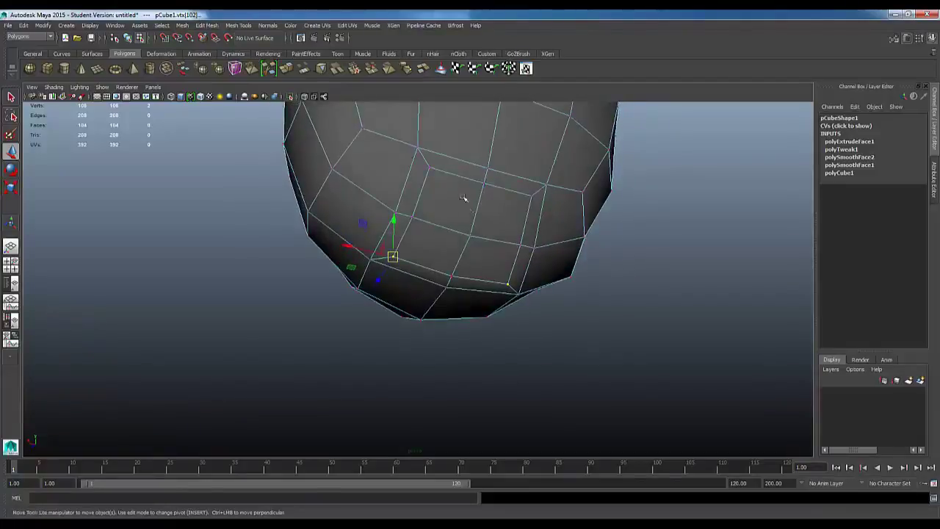
{"action": "left_click", "coordinate": [433, 172], "text": "shift"}
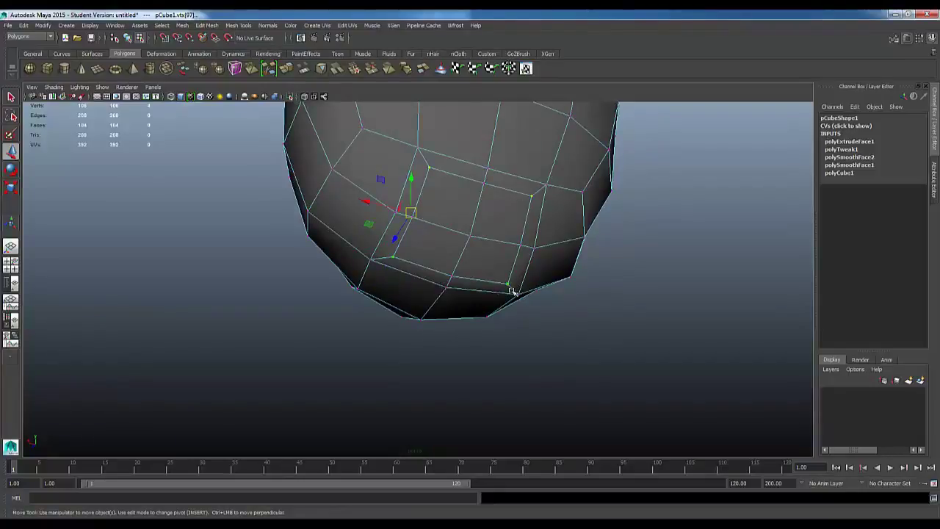
{"action": "left_click_drag", "start_coordinate": [474, 230], "coordinate": [469, 232], "text": "alt"}
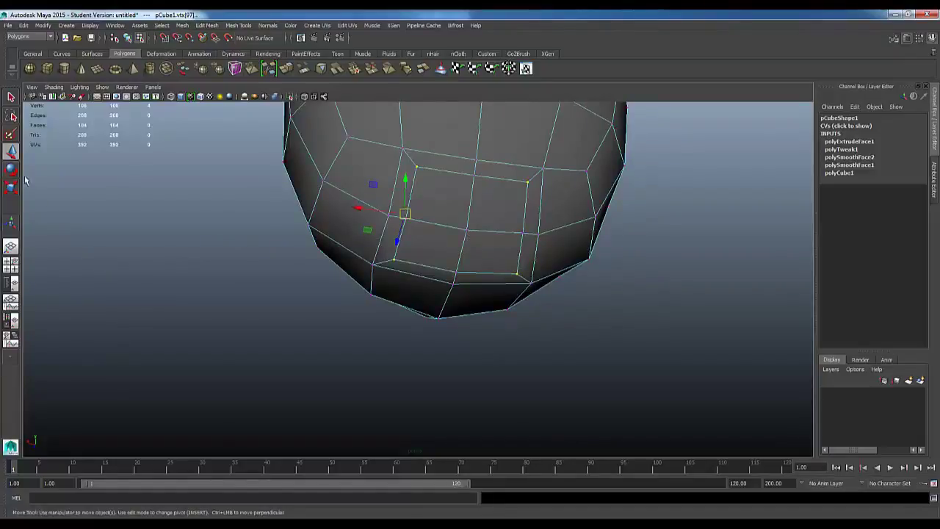
- Turn symmetry off in the Move tool's settings
{"action": "double_click", "coordinate": [12, 151]}
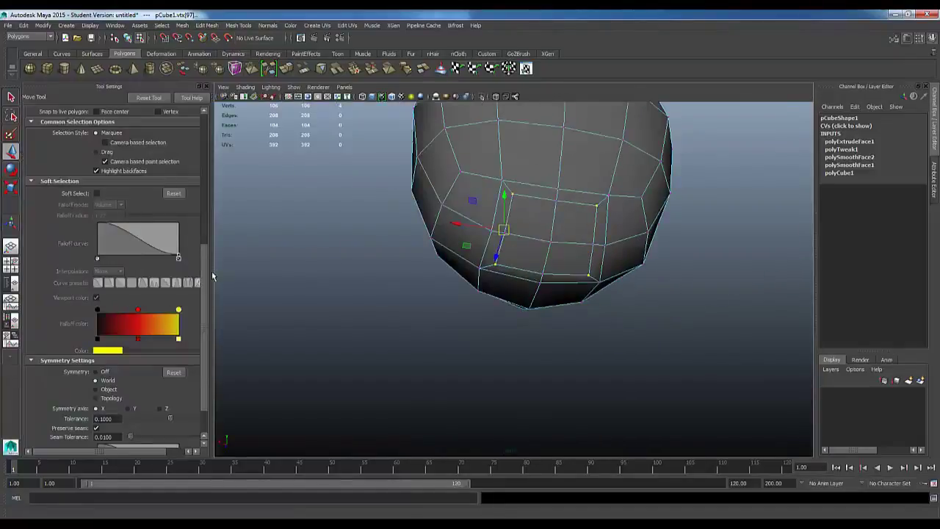
{"action": "scroll", "coordinate": [213, 276], "scroll_direction": "down", "scroll_amount": 2}
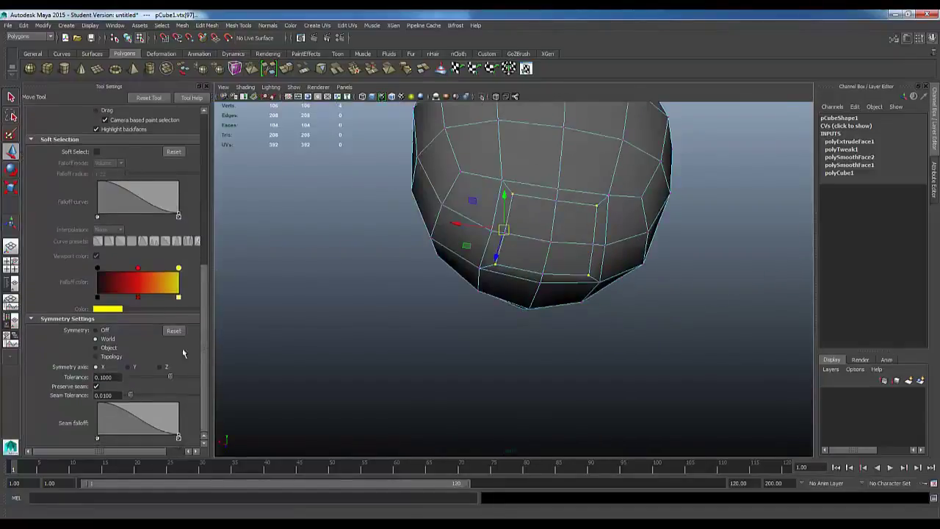
{"action": "left_click", "coordinate": [100, 333]}
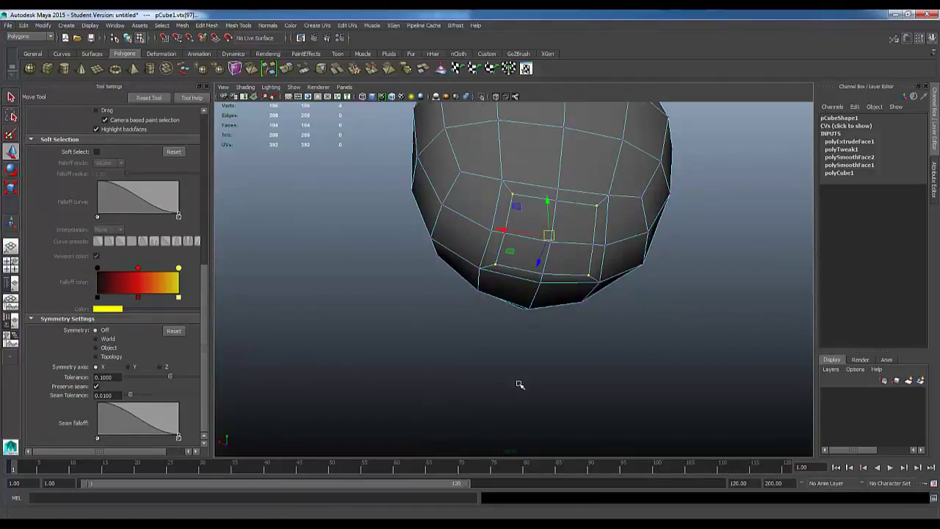
- Scale the four corner vertices inward to round the neck outline, and shift them along Z
{"action": "left_click_drag", "start_coordinate": [571, 278], "coordinate": [573, 221], "text": "alt"}
{"action": "key", "text": "r"}
{"action": "left_click", "coordinate": [547, 263]}
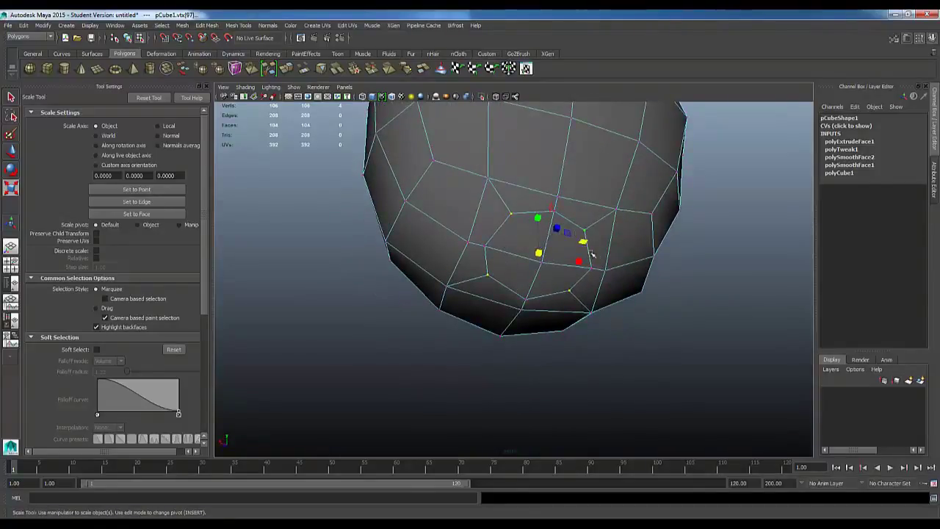
{"action": "left_click_drag", "start_coordinate": [606, 283], "coordinate": [521, 323], "text": "alt"}
{"action": "key", "text": "w"}
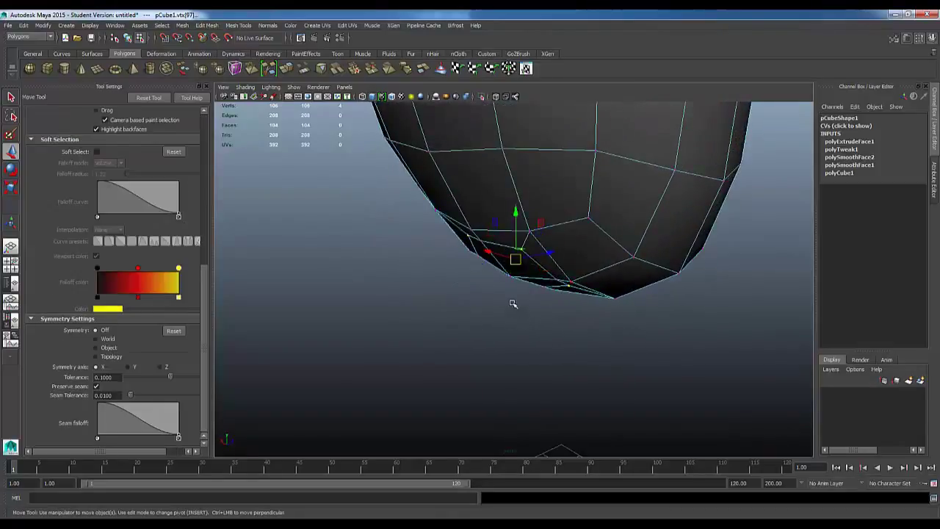
{"action": "left_click_drag", "start_coordinate": [549, 257], "coordinate": [599, 228]}
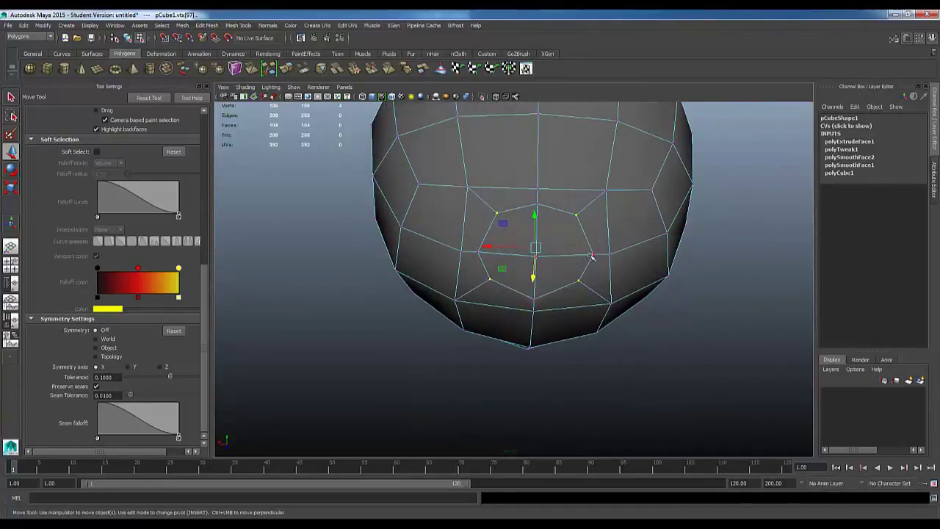
- Narrow the four corner vertices slightly along X and nudge the lower two slightly down along Y
{"action": "key", "text": "r"}
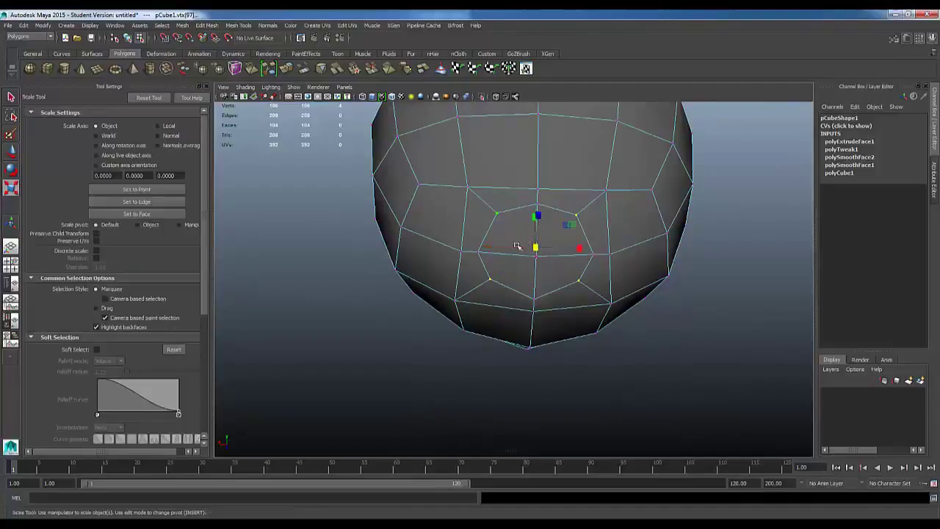
{"action": "left_click_drag", "start_coordinate": [581, 252], "coordinate": [580, 261]}
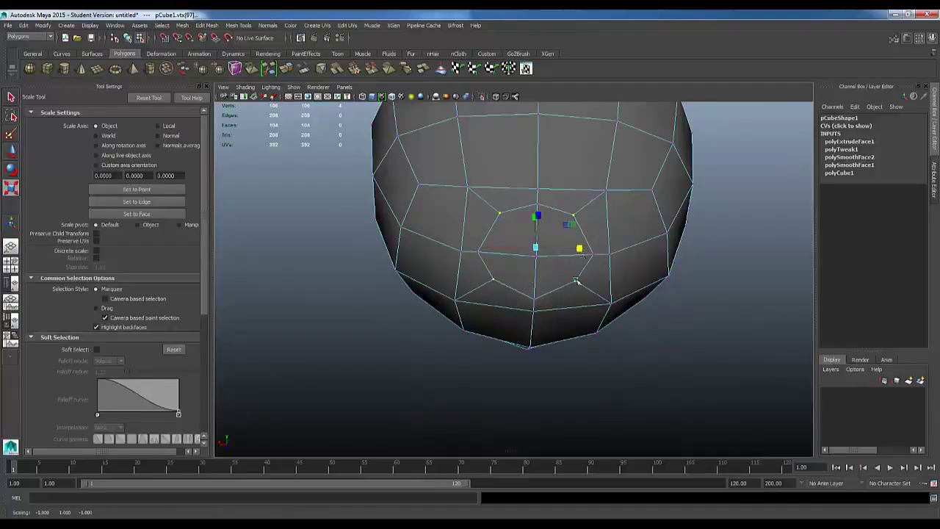
{"action": "left_click", "coordinate": [577, 284]}
{"action": "left_click", "coordinate": [501, 285], "text": "shift"}
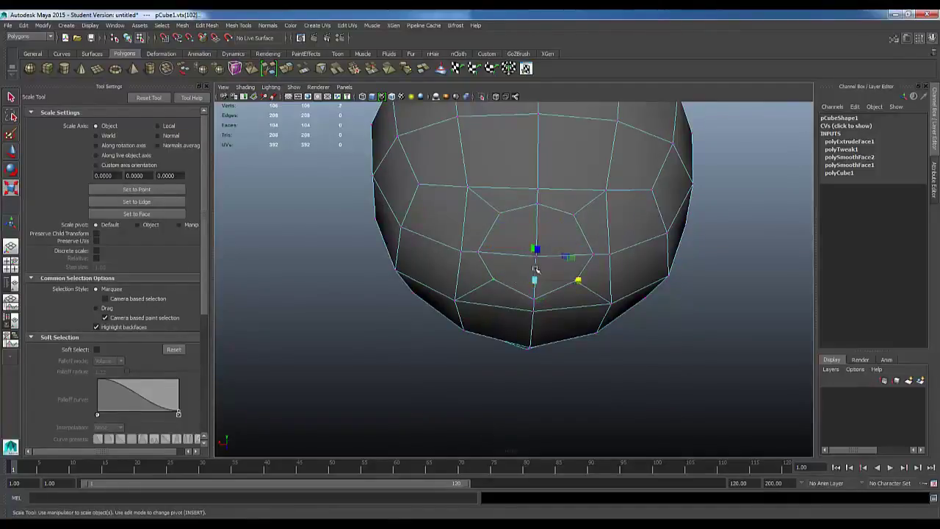
{"action": "key", "text": "w"}
{"action": "left_click_drag", "start_coordinate": [540, 253], "coordinate": [539, 254]}
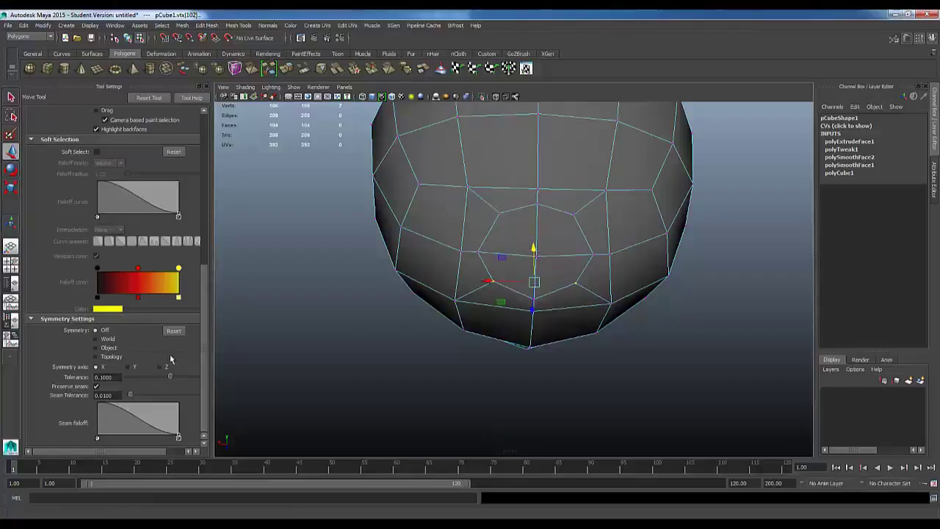
- Set the Move tool's symmetry back to World and select the four faces inside the rounded neck outline
{"action": "left_click", "coordinate": [107, 340]}
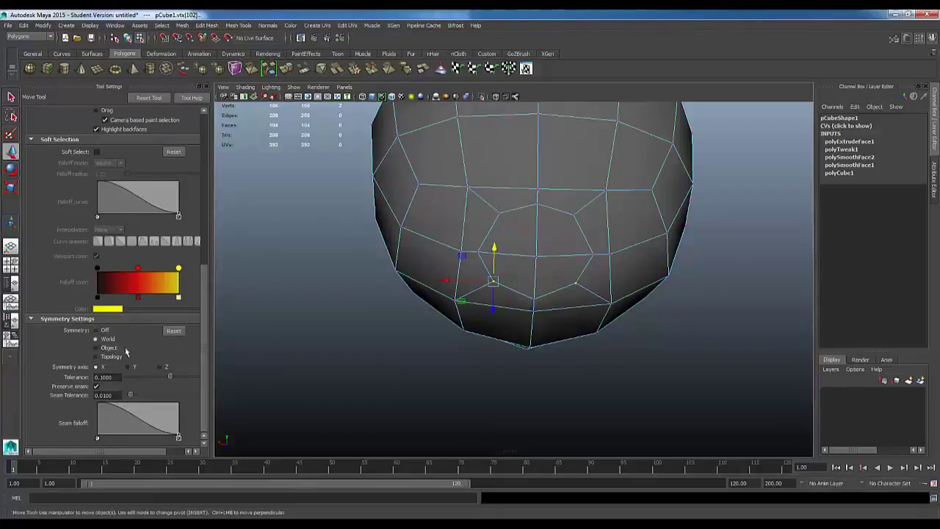
{"action": "left_click_drag", "start_coordinate": [433, 338], "coordinate": [420, 343], "text": "alt"}
{"action": "key", "text": "F11"}
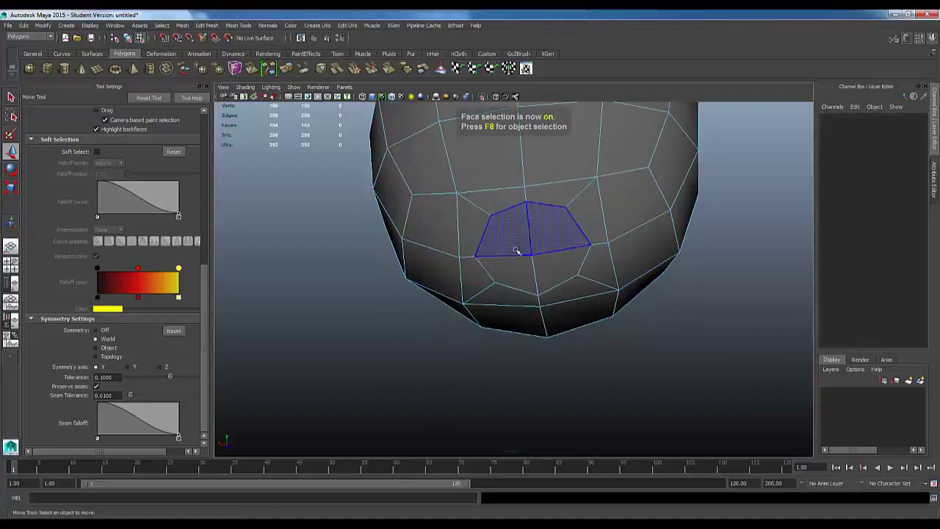
{"action": "left_click", "coordinate": [515, 251]}
{"action": "left_click", "coordinate": [521, 285], "text": "shift"}
{"action": "left_click_drag", "start_coordinate": [522, 285], "coordinate": [588, 294], "text": "alt"}
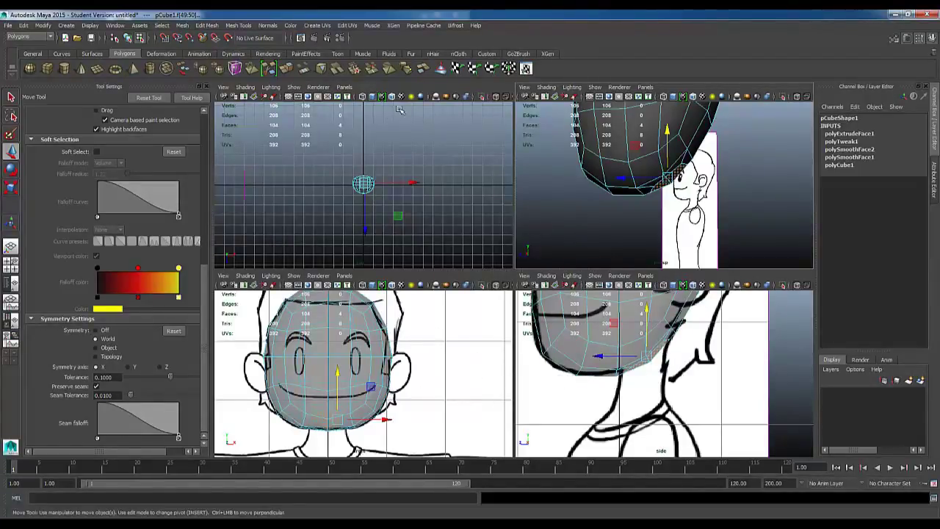
- Apply a new Extrude to the four rounded neck faces, leaving them in place
{"action": "left_click", "coordinate": [292, 74]}
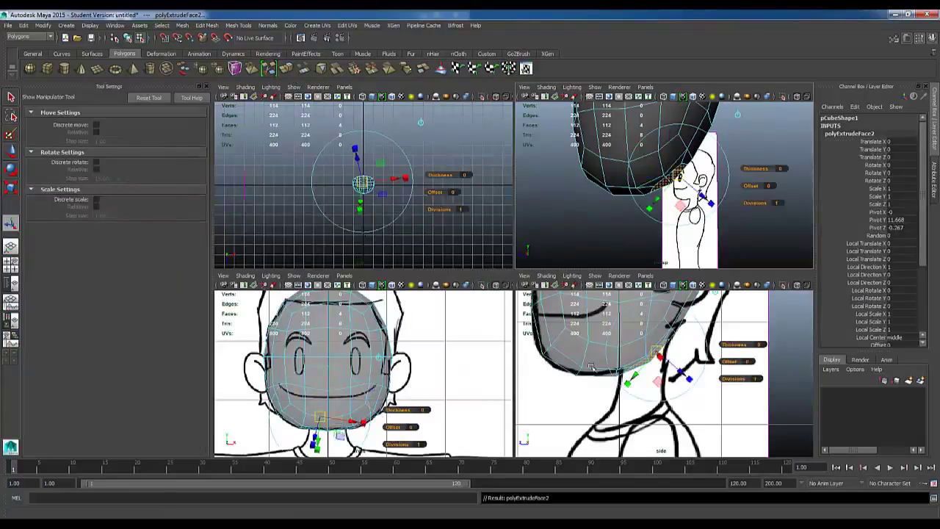
{"action": "scroll", "coordinate": [707, 354], "scroll_direction": "down", "scroll_amount": 4}
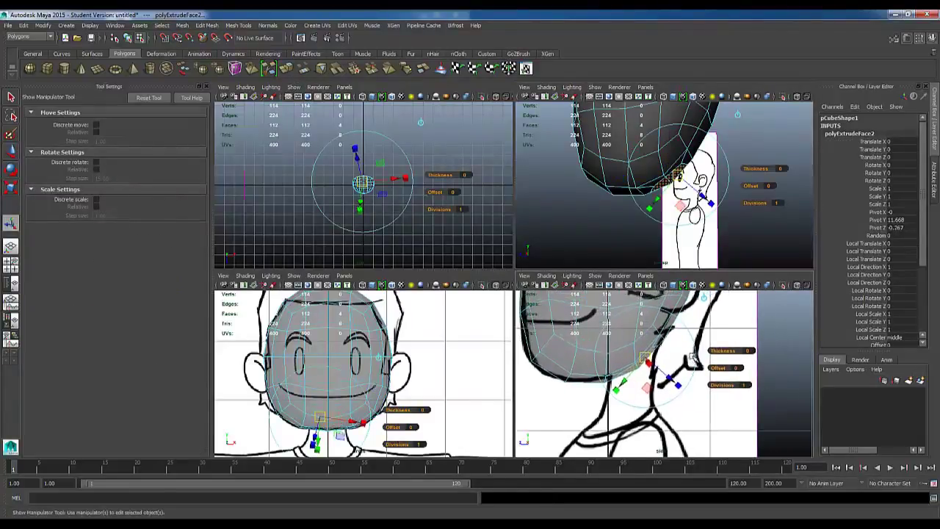
{"action": "left_click_drag", "start_coordinate": [675, 199], "coordinate": [670, 179], "text": "alt"}
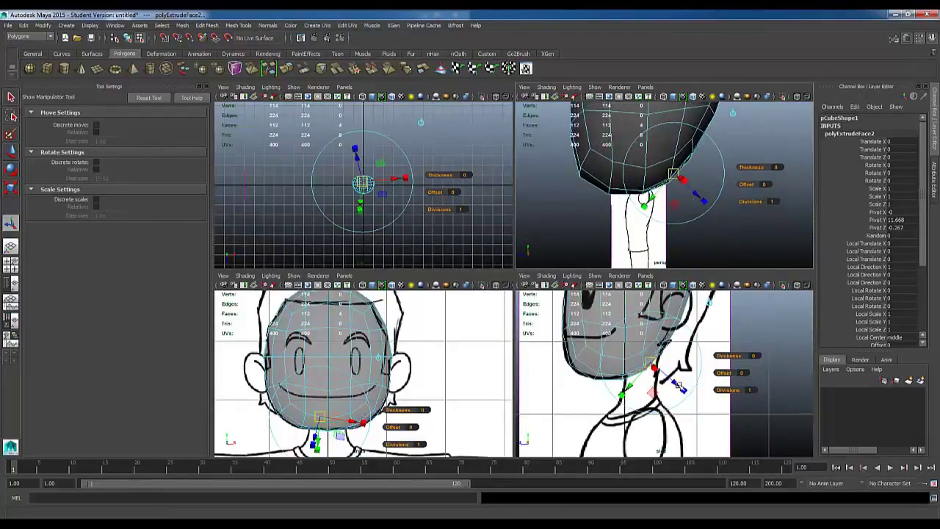
- Try pulling the extruded neck faces outward along their local Z direction, and undo that pull
{"action": "left_click_drag", "start_coordinate": [679, 385], "coordinate": [700, 402]}
{"action": "key", "text": "ctrl+z"}
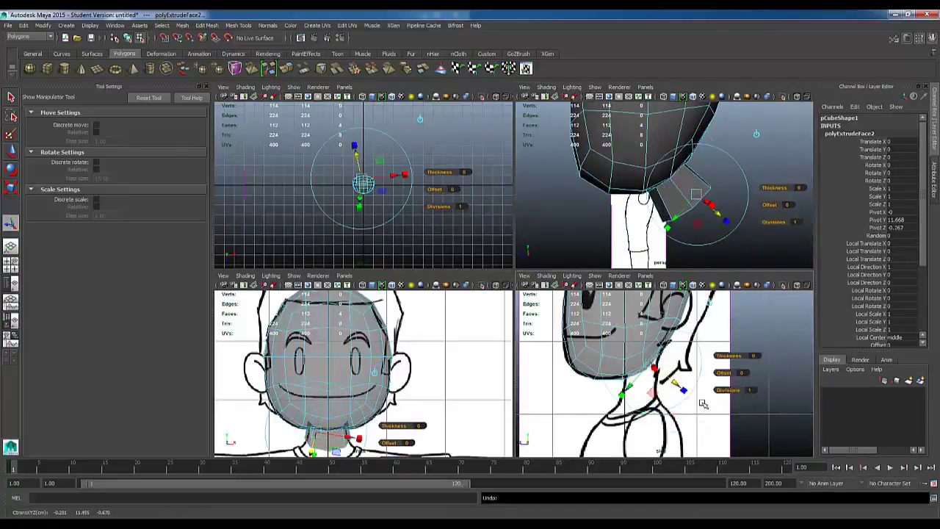
{"action": "mouse_move", "coordinate": [719, 186]}
{"action": "left_mouse_down", "text": "alt"}
{"action": "mouse_move", "coordinate": [749, 161]}
{"action": "mouse_move", "coordinate": [730, 184]}
{"action": "mouse_move", "coordinate": [715, 180]}
{"action": "left_mouse_up", "text": "alt"}
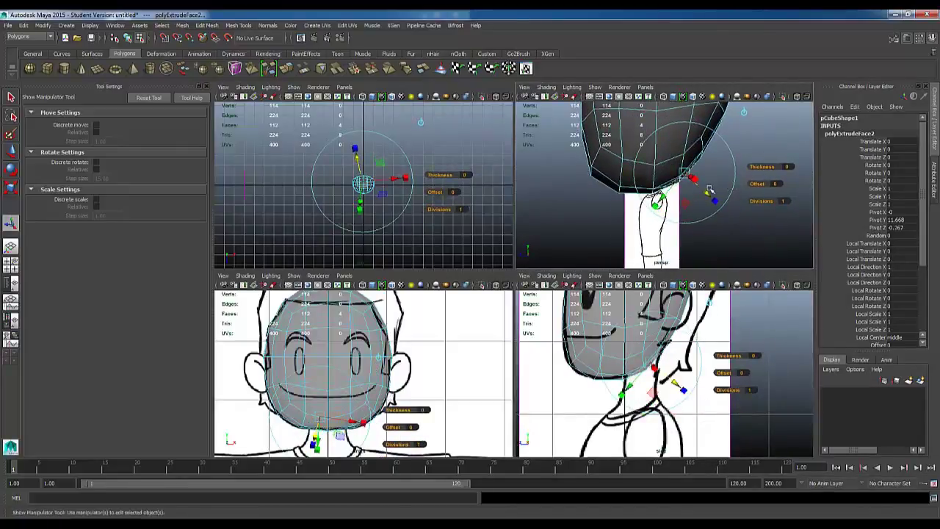
{"action": "left_click_drag", "start_coordinate": [751, 131], "coordinate": [740, 141], "text": "alt"}
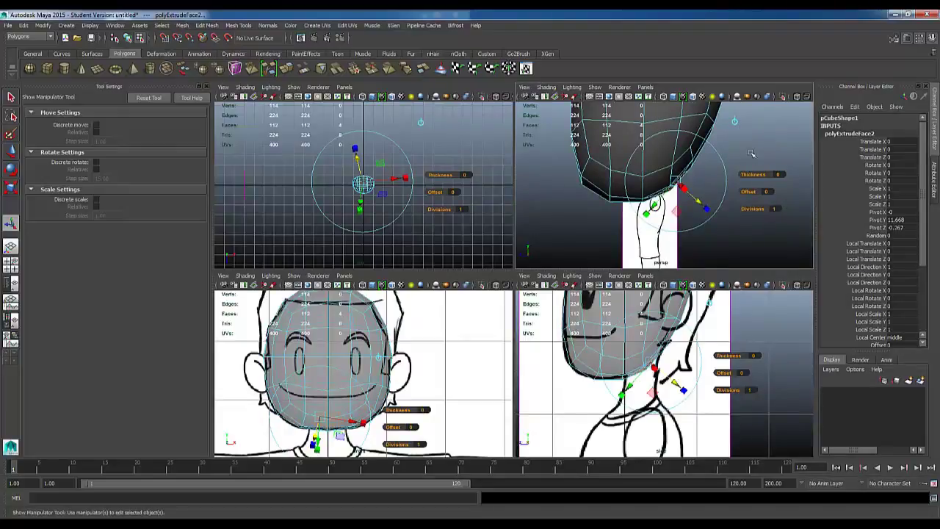
- Align the extrude manipulator to world axes and move the neck faces to Translate Y -0.293 and Translate Z 0.063
{"action": "left_click", "coordinate": [735, 122]}
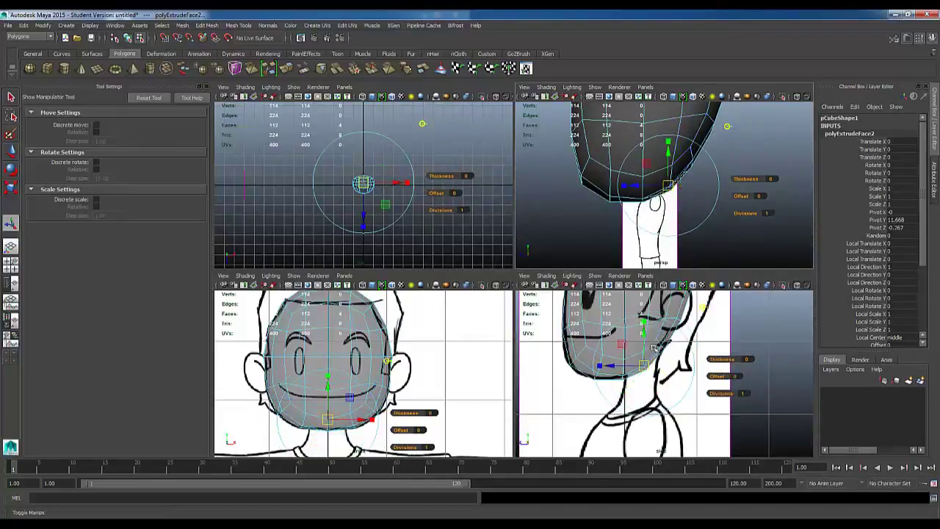
{"action": "left_click_drag", "start_coordinate": [650, 343], "coordinate": [644, 370]}
{"action": "middle_click_drag", "start_coordinate": [659, 388], "coordinate": [673, 412], "text": "alt"}
{"action": "scroll", "coordinate": [660, 349], "scroll_direction": "up", "scroll_amount": 3}
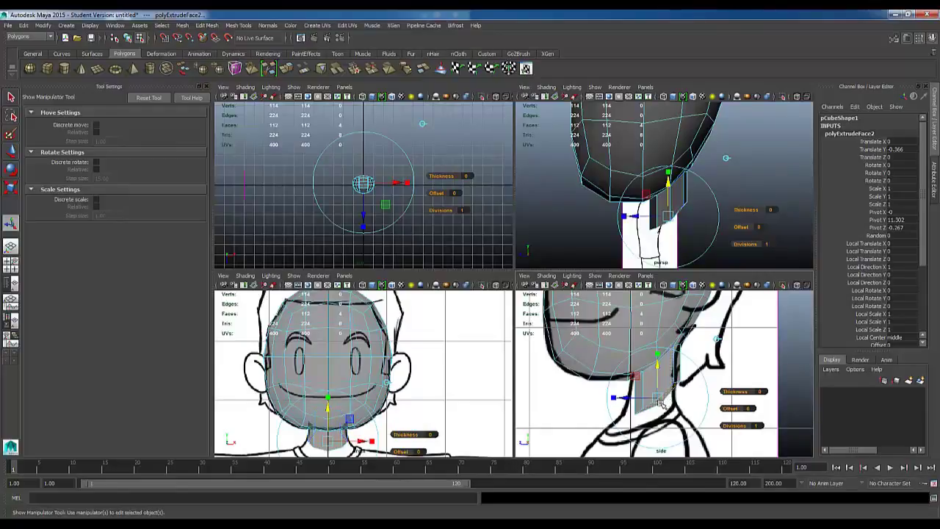
{"action": "mouse_move", "coordinate": [661, 403]}
{"action": "left_mouse_down"}
{"action": "mouse_move", "coordinate": [651, 404]}
{"action": "mouse_move", "coordinate": [656, 397]}
{"action": "left_mouse_up"}
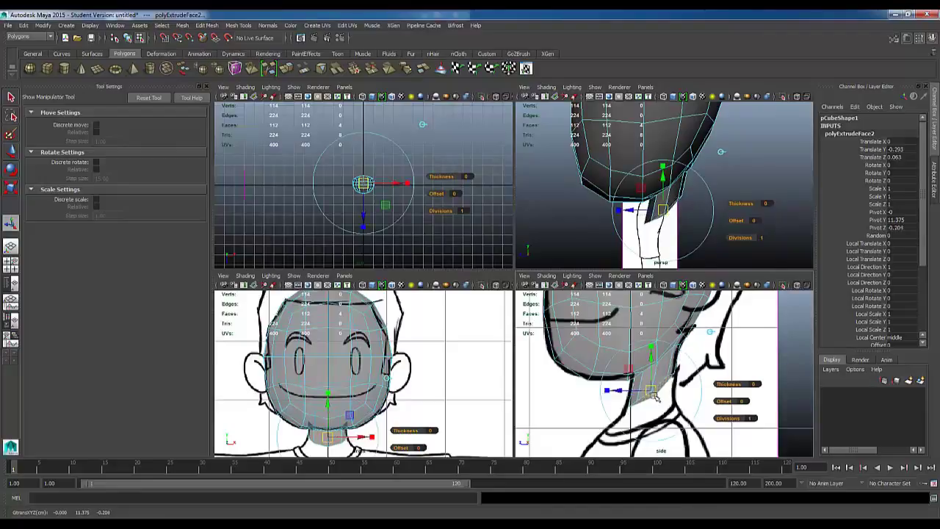
{"action": "left_click_drag", "start_coordinate": [687, 213], "coordinate": [718, 221], "text": "alt"}
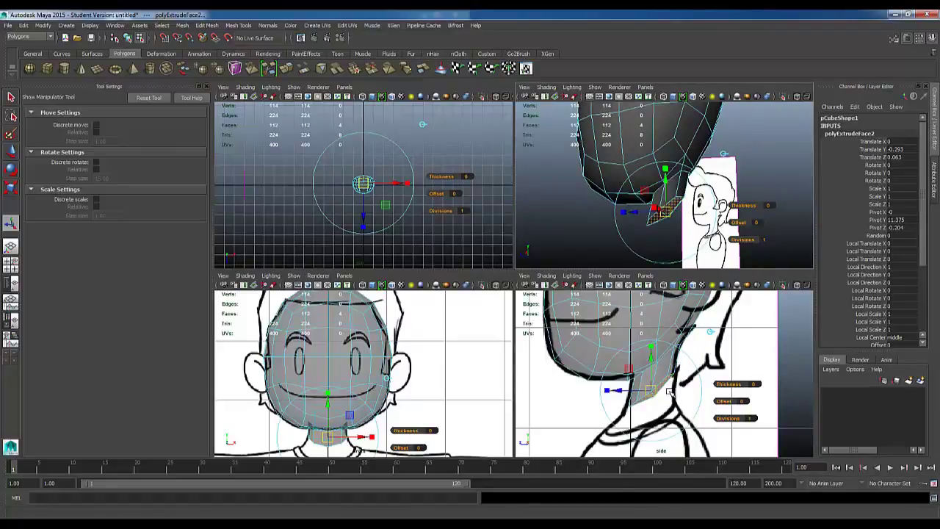
- Scale the neck's end faces along Y until they are nearly level, keeping a slight slope
{"action": "key", "text": "r"}
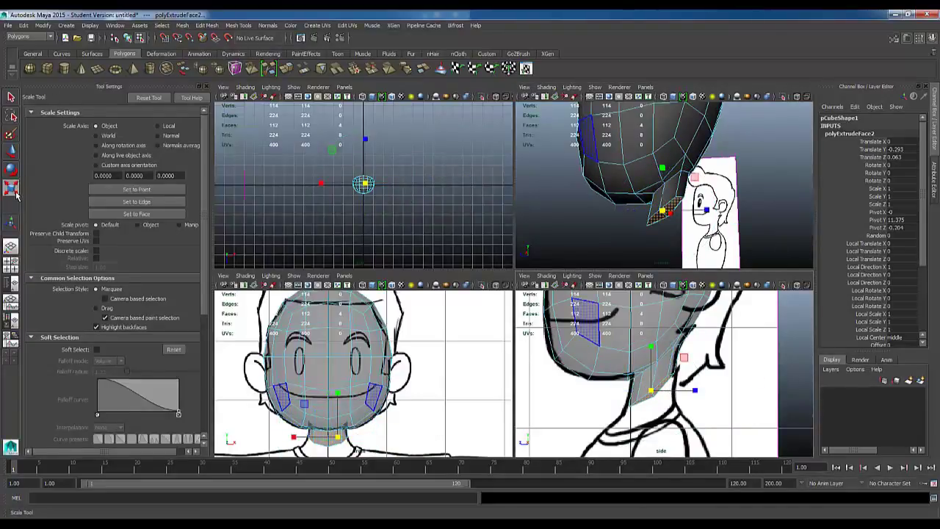
{"action": "left_click", "coordinate": [644, 361]}
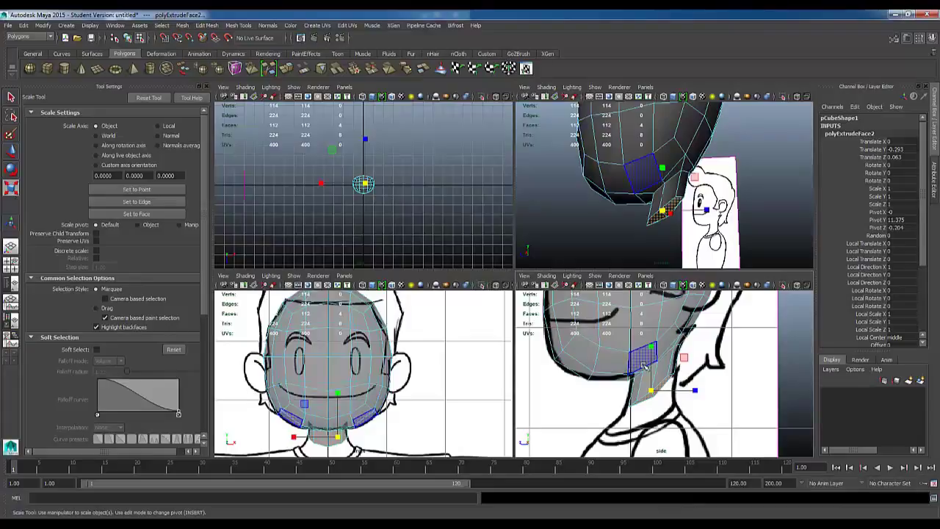
{"action": "left_click", "coordinate": [658, 354]}
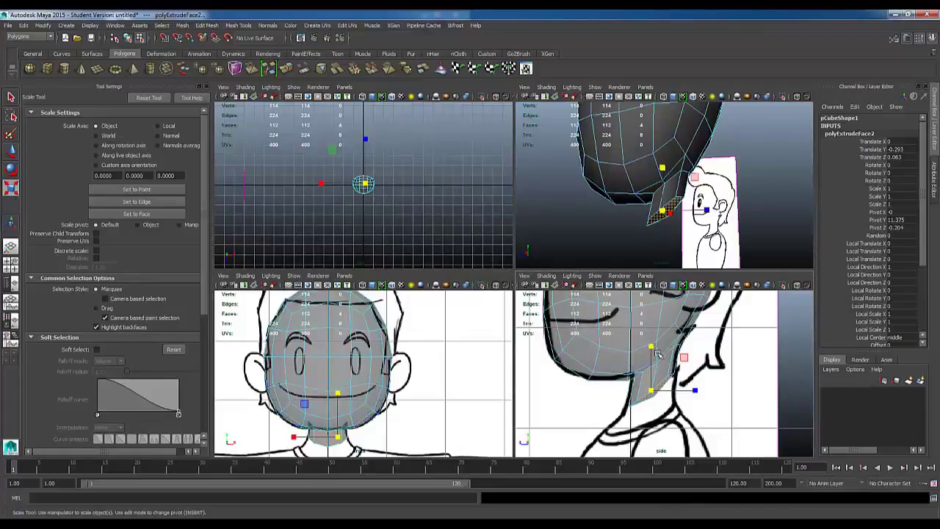
{"action": "left_click_drag", "start_coordinate": [658, 354], "coordinate": [658, 397]}
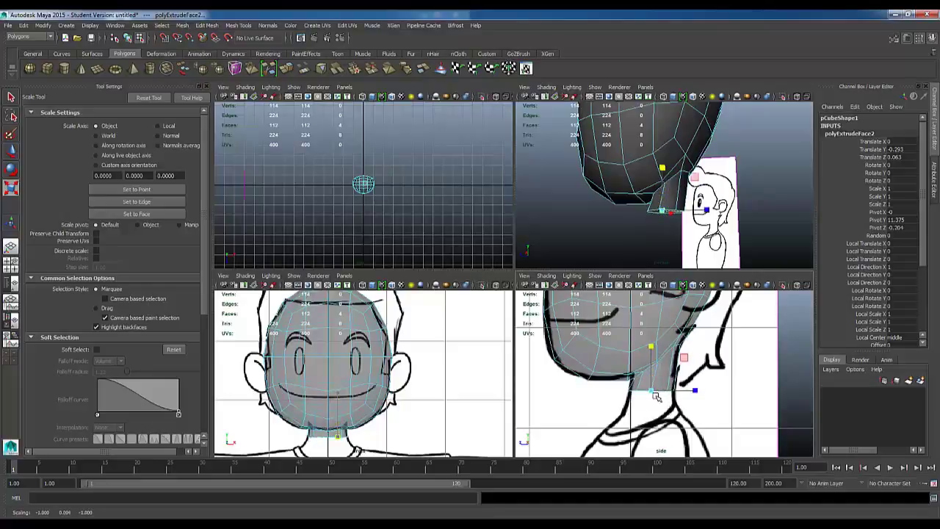
{"action": "key", "text": "ctrl+z"}
{"action": "left_click_drag", "start_coordinate": [654, 351], "coordinate": [657, 395]}
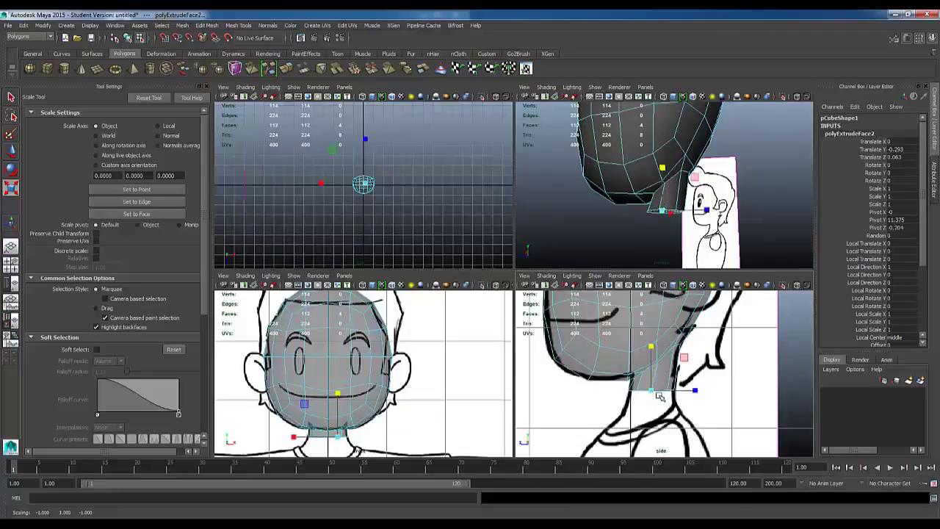
{"action": "mouse_move", "coordinate": [658, 353]}
{"action": "left_mouse_down"}
{"action": "mouse_move", "coordinate": [656, 381]}
{"action": "mouse_move", "coordinate": [658, 352]}
{"action": "left_mouse_up"}
{"action": "key", "text": "w"}
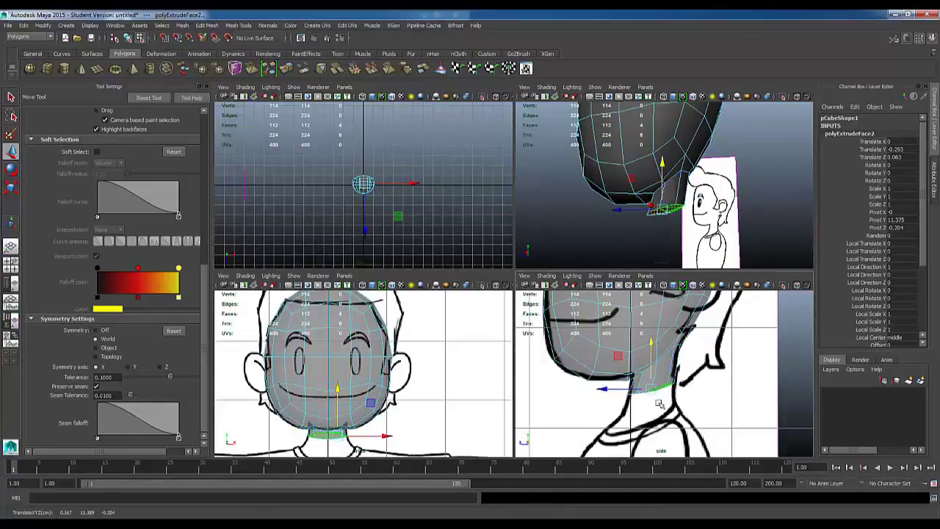
- Extrude the neck's end faces again and move them along world axes to Translate Y -0.223 and Translate Z 0.044
{"action": "key", "text": "ctrl+e"}
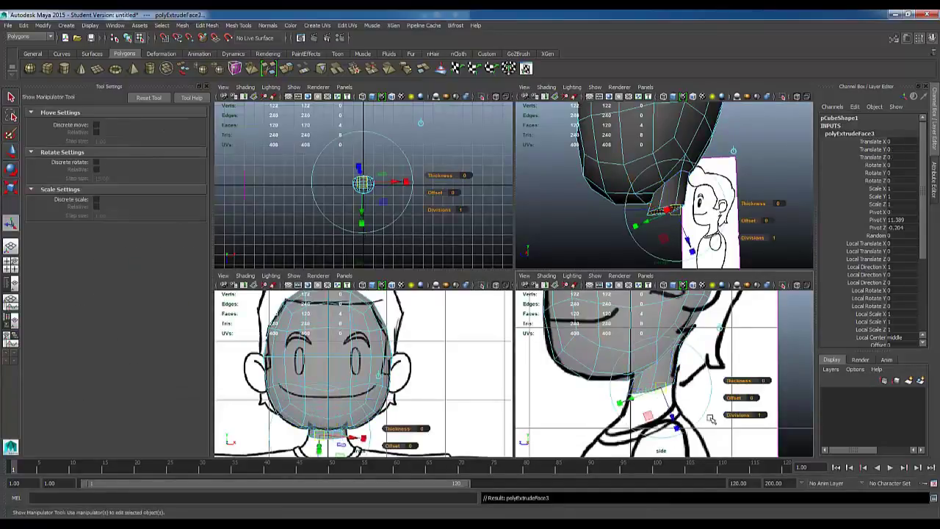
{"action": "middle_click_drag", "start_coordinate": [699, 402], "coordinate": [691, 388], "text": "alt"}
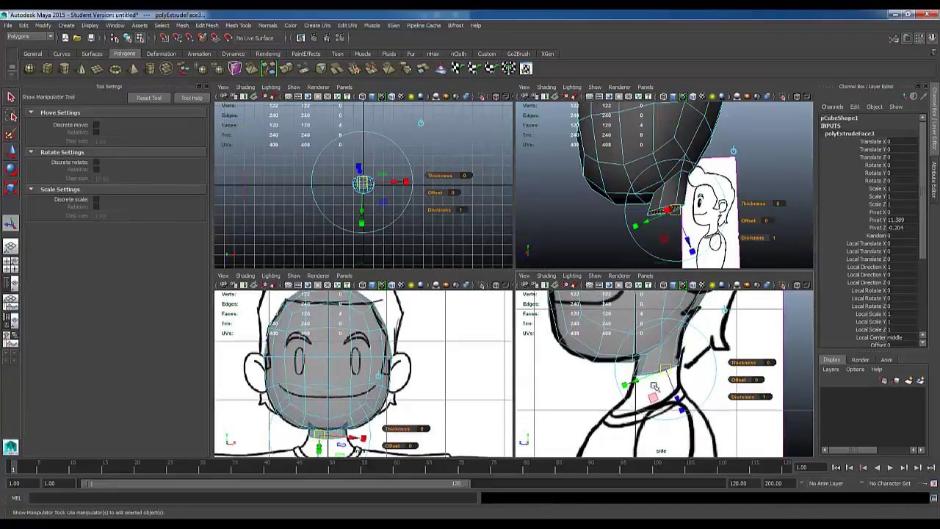
{"action": "left_click", "coordinate": [726, 312]}
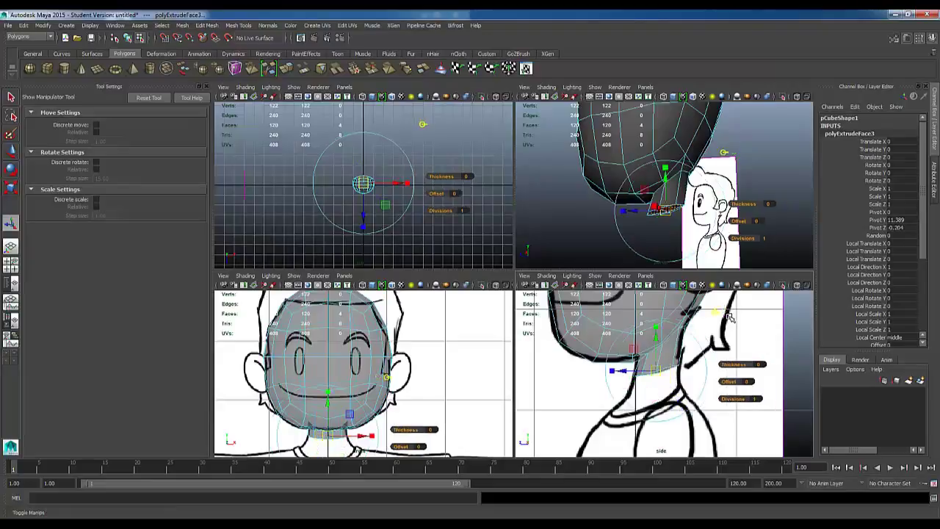
{"action": "left_click_drag", "start_coordinate": [661, 348], "coordinate": [659, 372]}
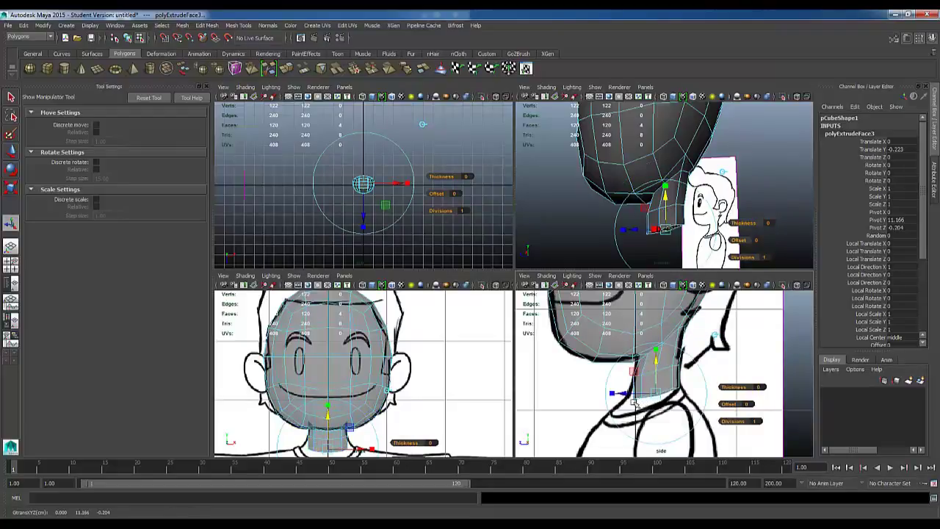
{"action": "left_click_drag", "start_coordinate": [633, 402], "coordinate": [626, 402]}
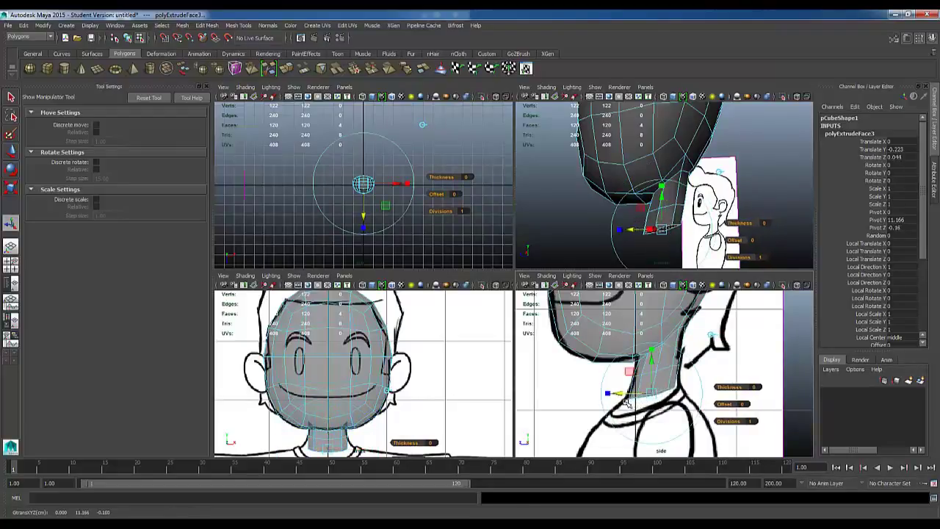
- Scale the neck's lower end faces up slightly so the neck flares toward the shirt collar in the front reference
{"action": "middle_click_drag", "start_coordinate": [440, 411], "coordinate": [452, 347], "text": "alt"}
{"action": "scroll", "coordinate": [440, 414], "scroll_direction": "up", "scroll_amount": 3}
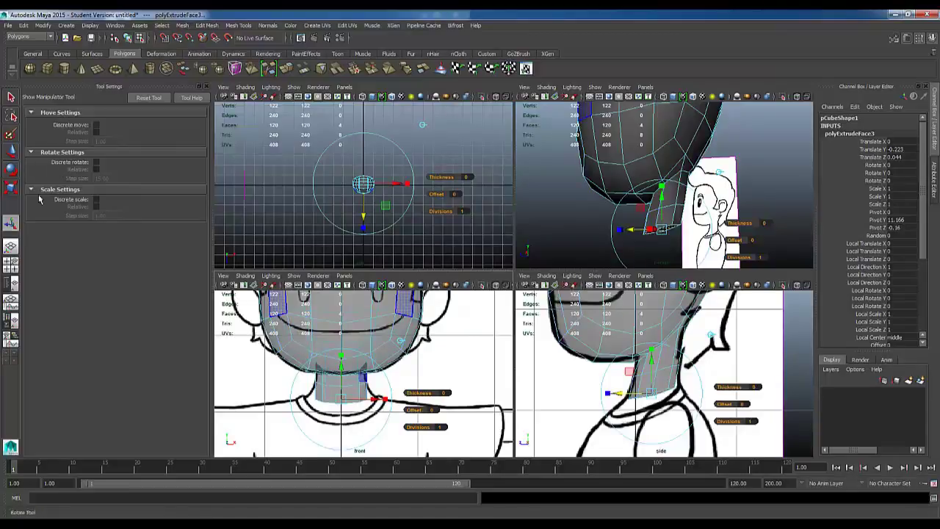
{"action": "key", "text": "r"}
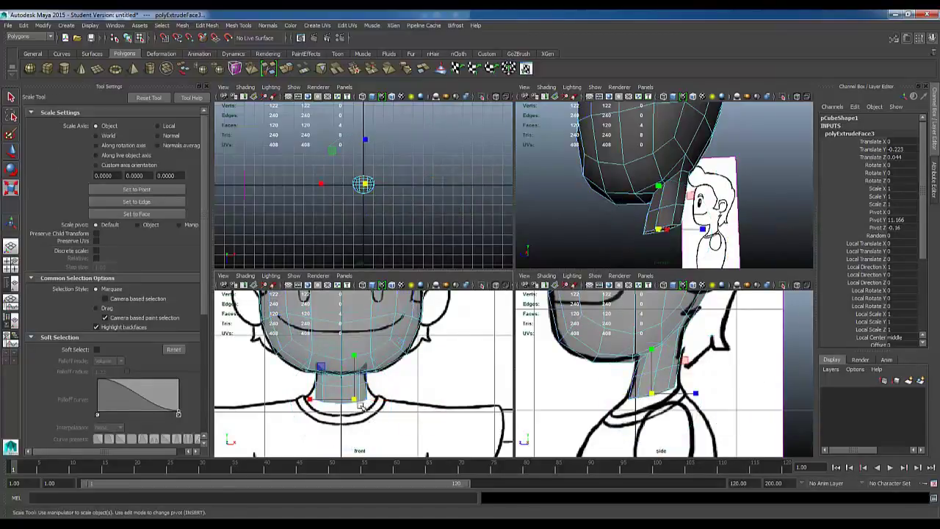
{"action": "left_click_drag", "start_coordinate": [360, 404], "coordinate": [367, 407]}
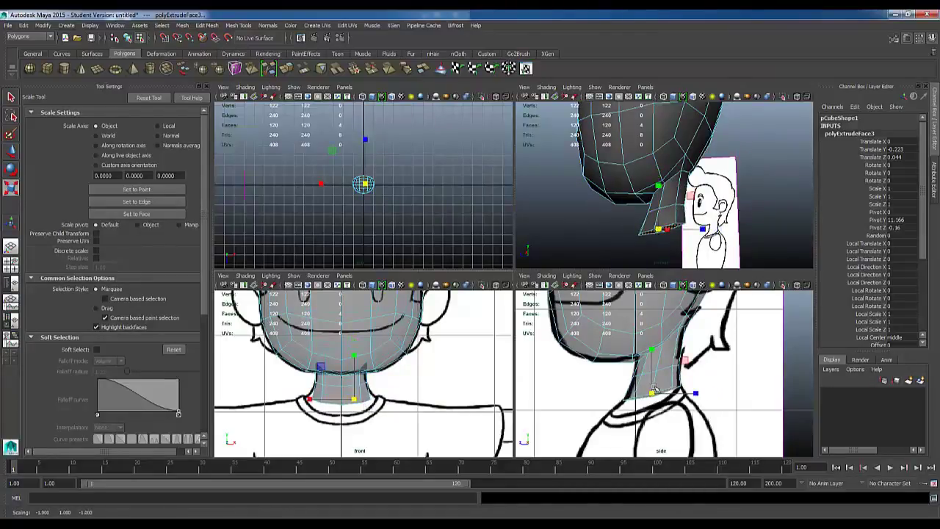
- Select the edge loop around the middle of the neck and move it slightly backward along Z
{"action": "key", "text": "F10"}
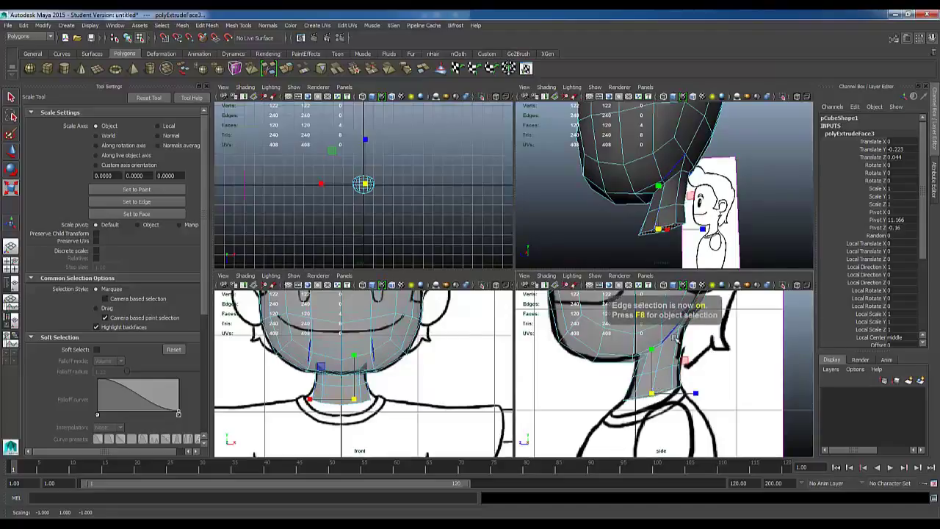
{"action": "scroll", "coordinate": [663, 359], "scroll_direction": "up", "scroll_amount": 1}
{"action": "scroll", "coordinate": [668, 367], "scroll_direction": "up", "scroll_amount": 1}
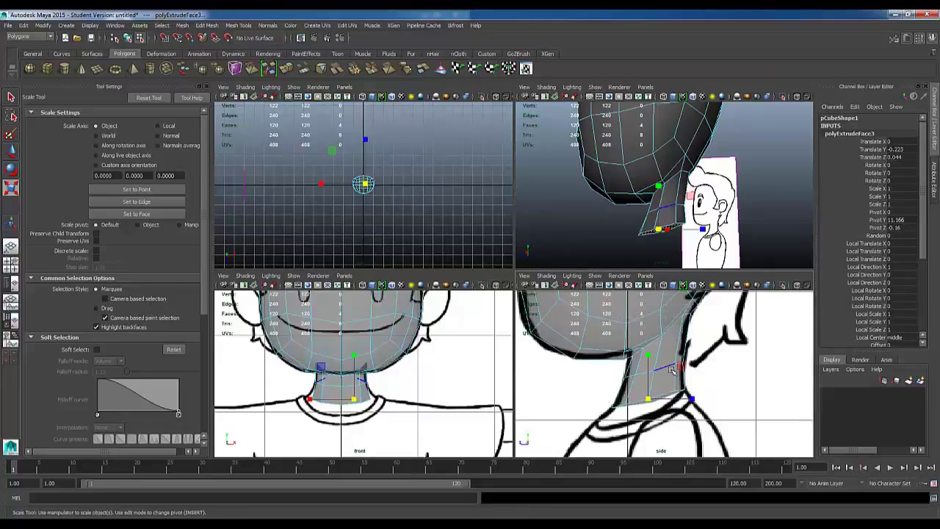
{"action": "left_click", "coordinate": [670, 371]}
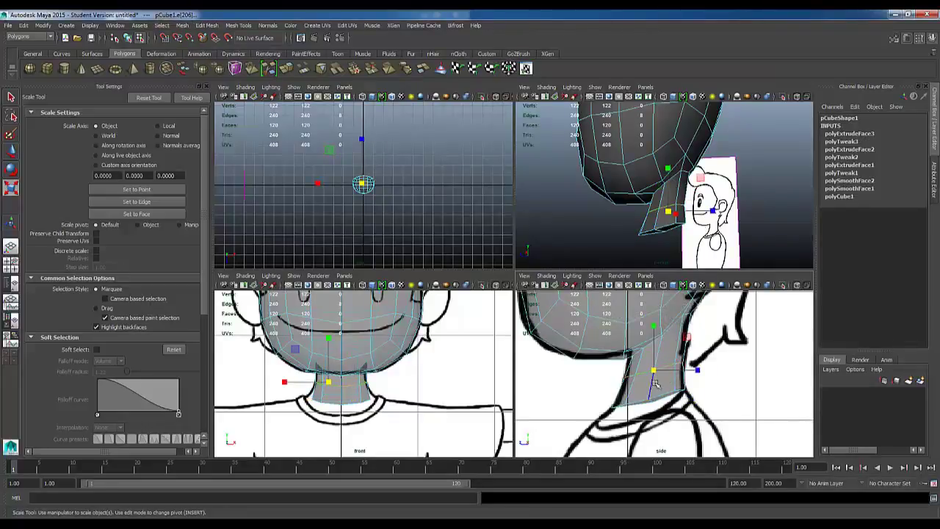
{"action": "key", "text": "w"}
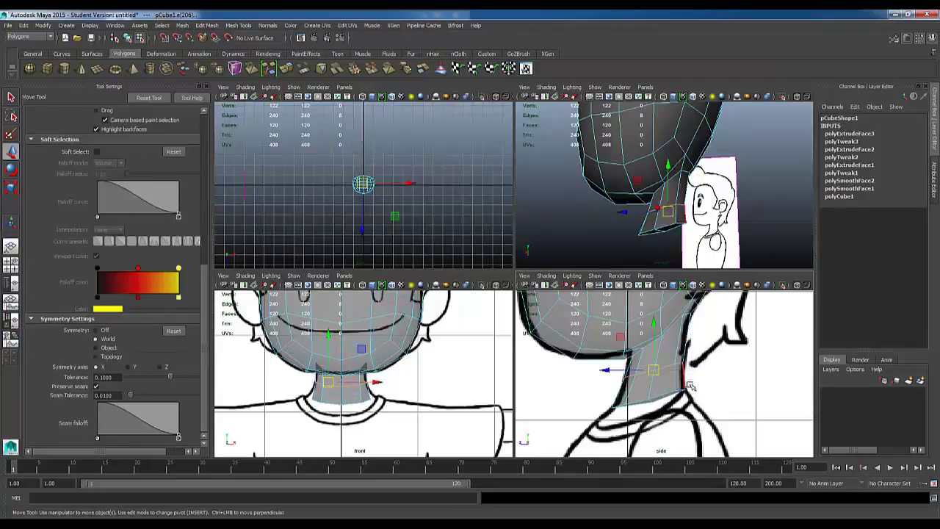
{"action": "left_click_drag", "start_coordinate": [623, 379], "coordinate": [619, 379]}
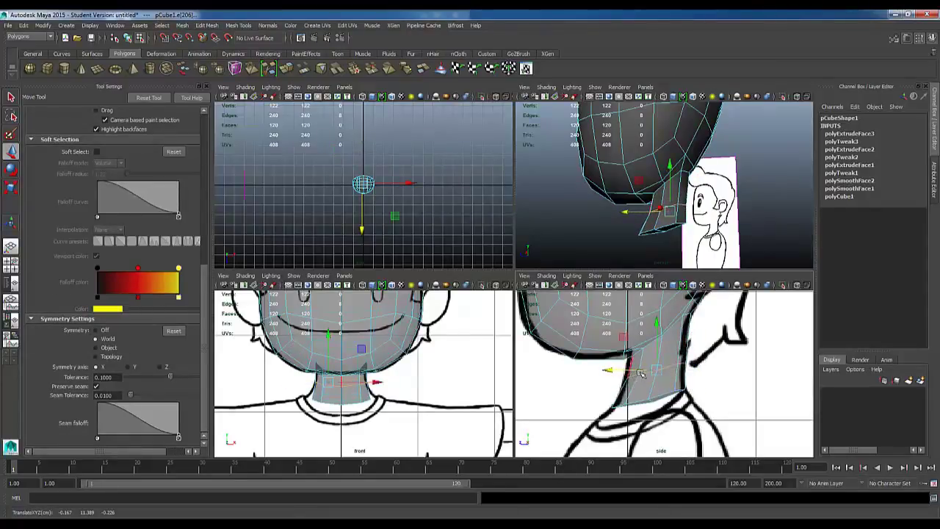
- Adjust the vertices where the front of the neck meets the chin to follow the side reference
{"action": "key", "text": "F9"}
{"action": "right_click_drag", "start_coordinate": [670, 353], "coordinate": [679, 423], "text": "alt"}
{"action": "middle_click_drag", "start_coordinate": [667, 384], "coordinate": [683, 414], "text": "alt"}
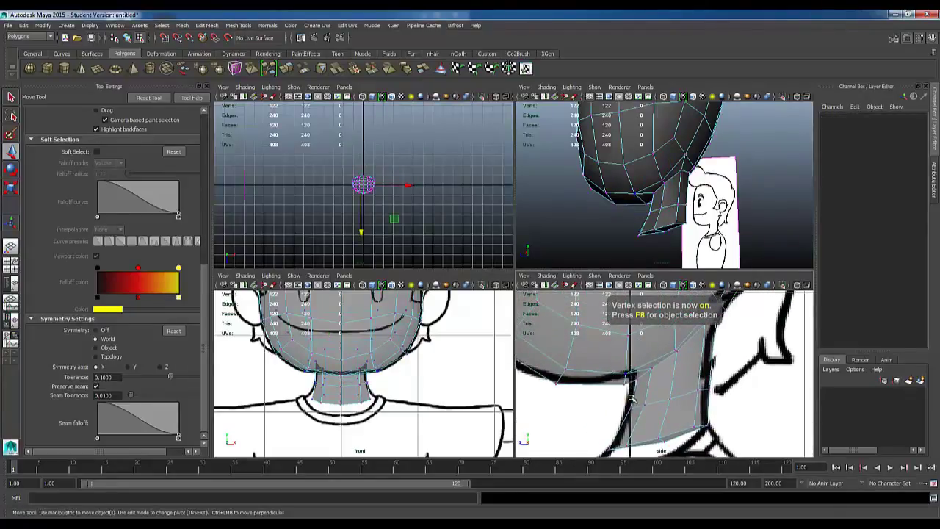
{"action": "left_click", "coordinate": [628, 378]}
{"action": "left_click_drag", "start_coordinate": [628, 377], "coordinate": [633, 378]}
{"action": "middle_click_drag", "start_coordinate": [649, 326], "coordinate": [649, 351], "text": "alt"}
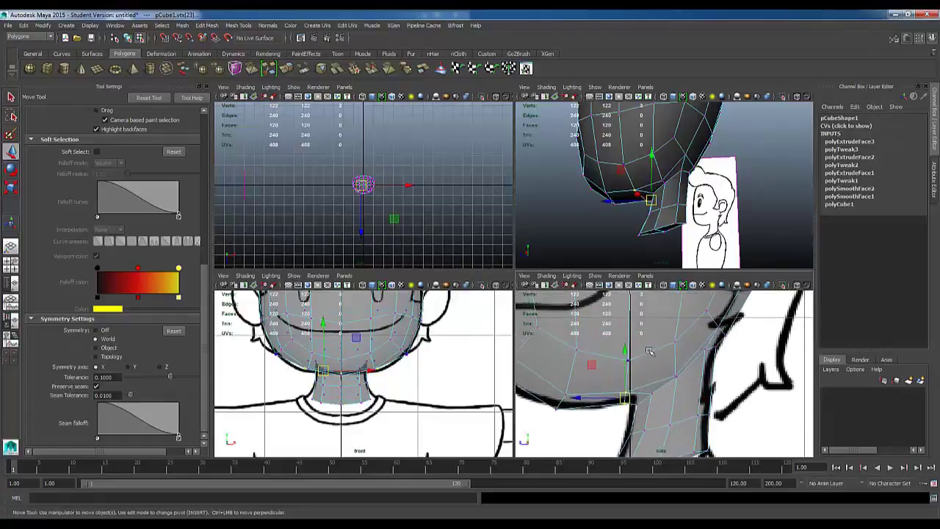
{"action": "left_click", "coordinate": [638, 406]}
{"action": "left_click_drag", "start_coordinate": [640, 407], "coordinate": [638, 407]}
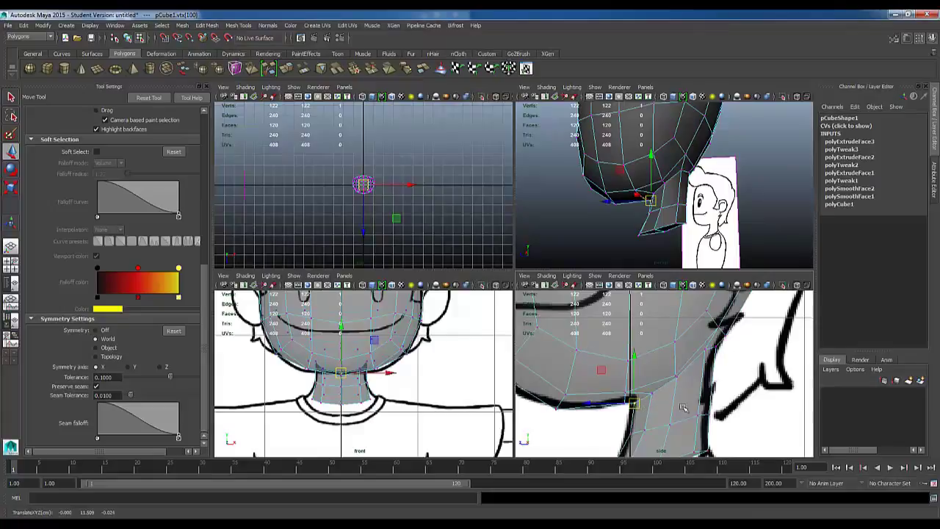
{"action": "middle_click_drag", "start_coordinate": [710, 432], "coordinate": [728, 392], "text": "alt"}
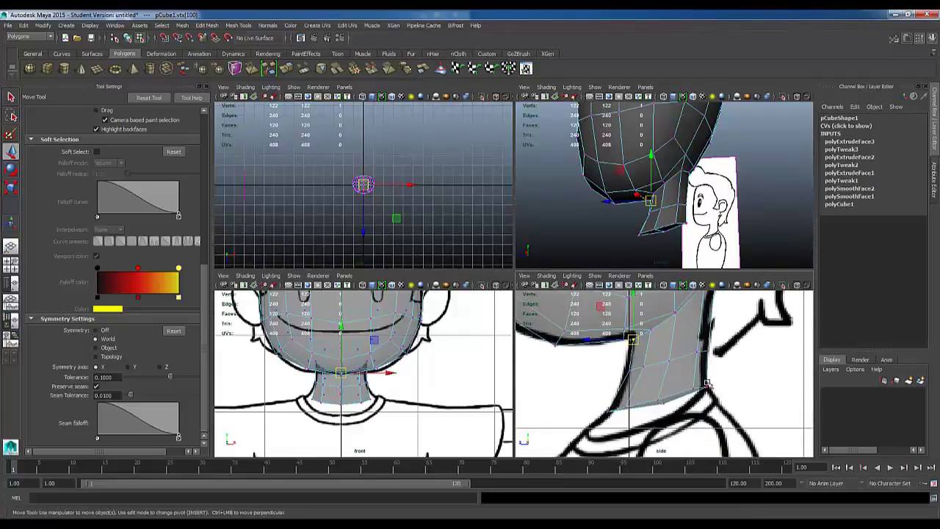
- Select the four faces at the neck's lower end, scale them flat along Y, and move them slightly backward along Z
{"action": "key", "text": "F11"}
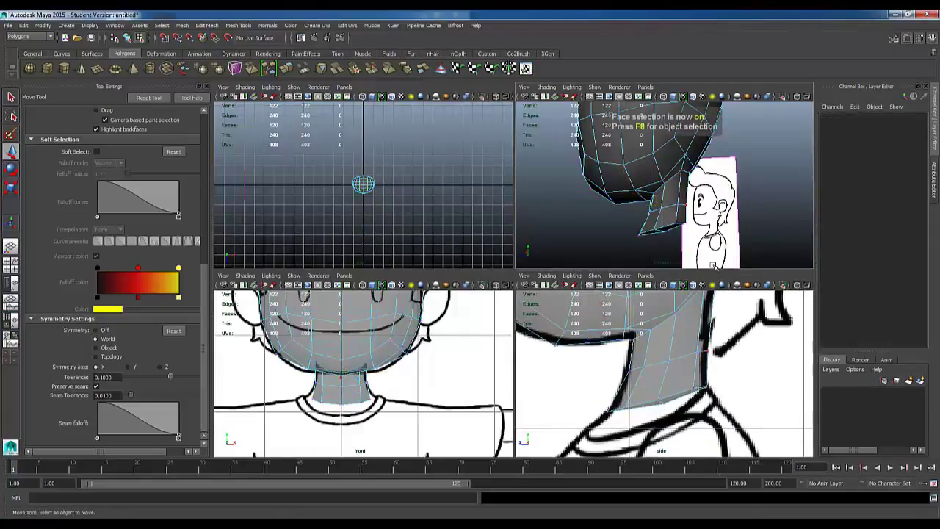
{"action": "left_click_drag", "start_coordinate": [706, 250], "coordinate": [665, 221], "text": "alt"}
{"action": "left_click", "coordinate": [665, 220]}
{"action": "left_click", "coordinate": [653, 225], "text": "shift"}
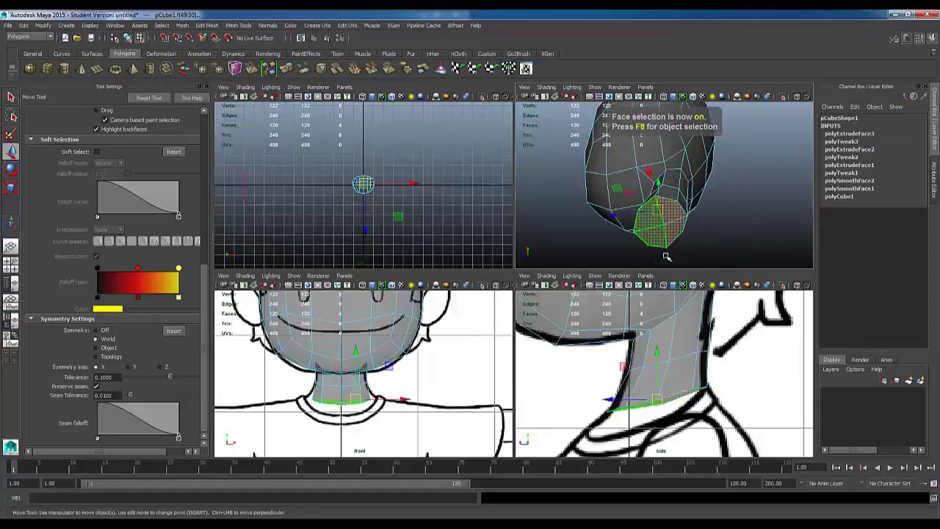
{"action": "left_click_drag", "start_coordinate": [688, 414], "coordinate": [681, 410], "text": "alt"}
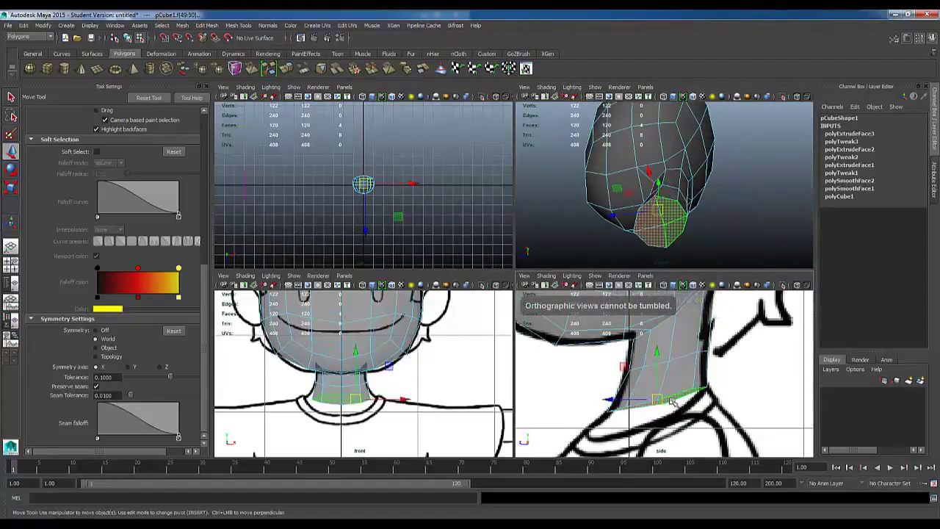
{"action": "key", "text": "r"}
{"action": "left_click_drag", "start_coordinate": [663, 366], "coordinate": [697, 402]}
{"action": "key", "text": "w"}
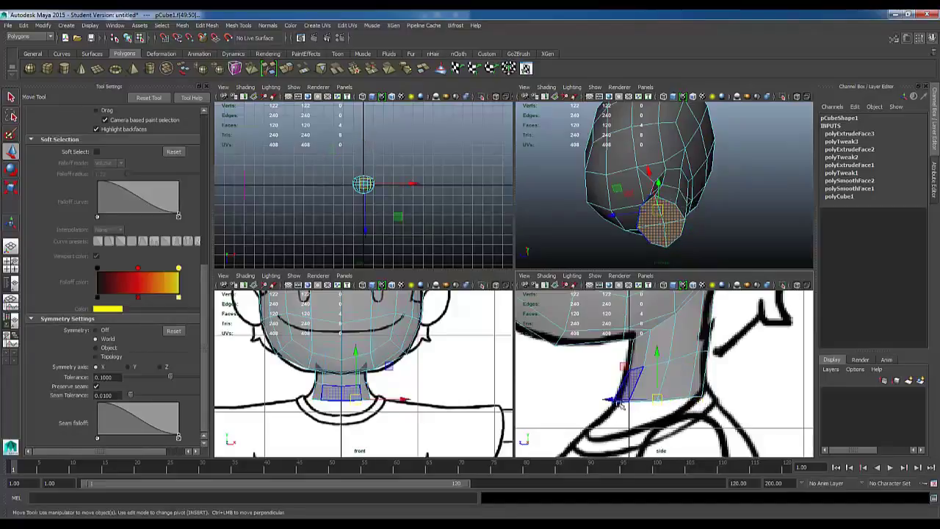
{"action": "left_click_drag", "start_coordinate": [613, 400], "coordinate": [621, 401]}
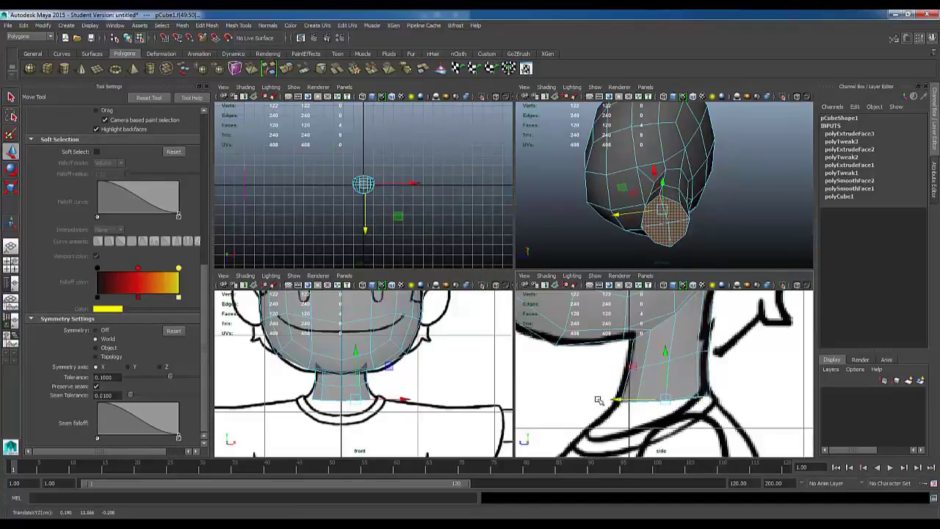
- Try widening the neck's lower end faces along X, and undo that scaling
{"action": "key", "text": "r"}
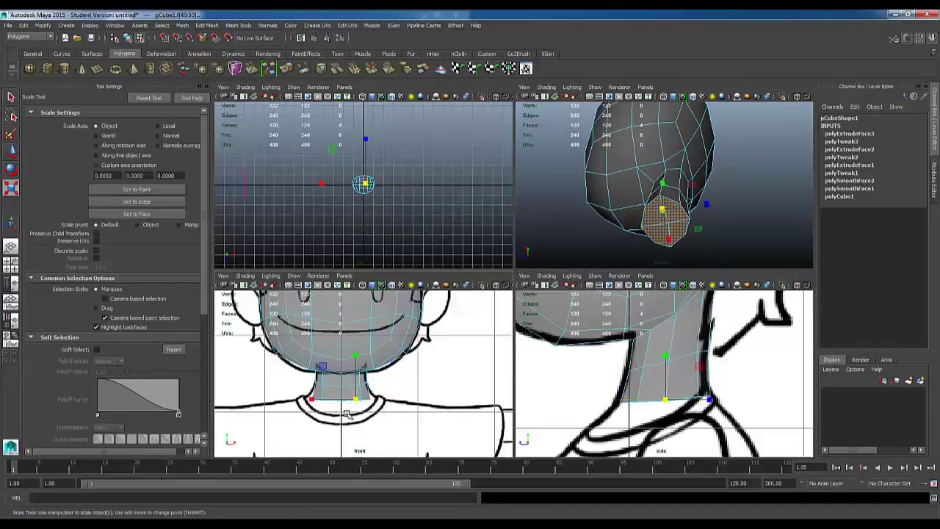
{"action": "left_click_drag", "start_coordinate": [320, 406], "coordinate": [311, 407]}
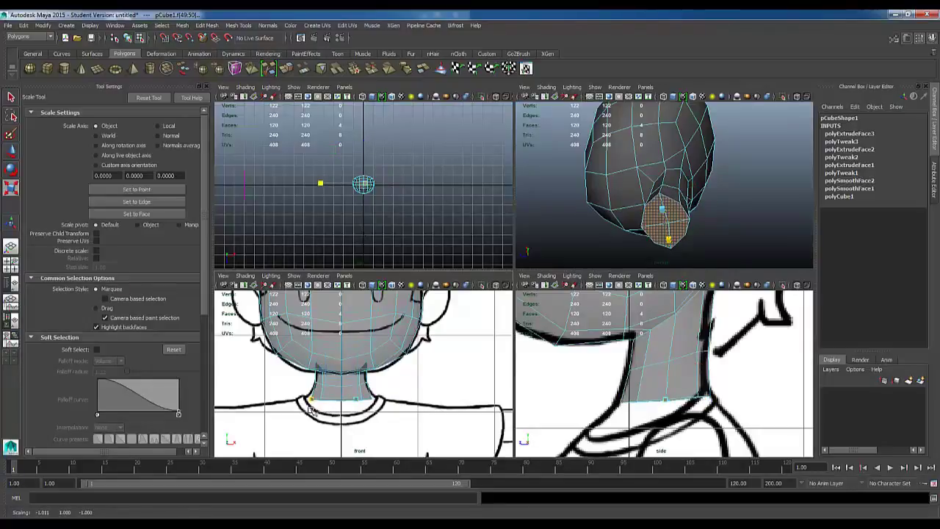
{"action": "key", "text": "ctrl+z"}
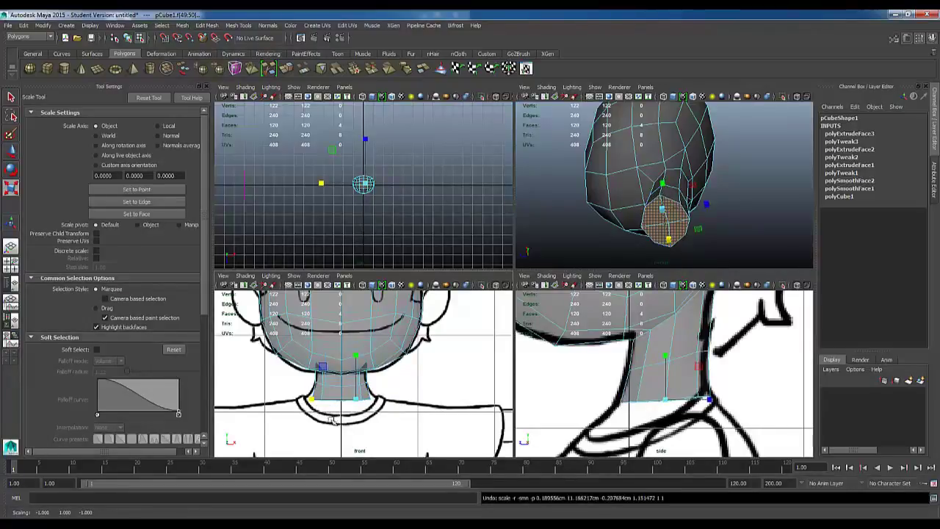
- Try stretching the neck's lower end faces outward to the collar in the front reference, undoing each attempt
{"action": "middle_click_drag", "start_coordinate": [332, 420], "coordinate": [336, 390], "text": "alt"}
{"action": "key", "text": "space"}
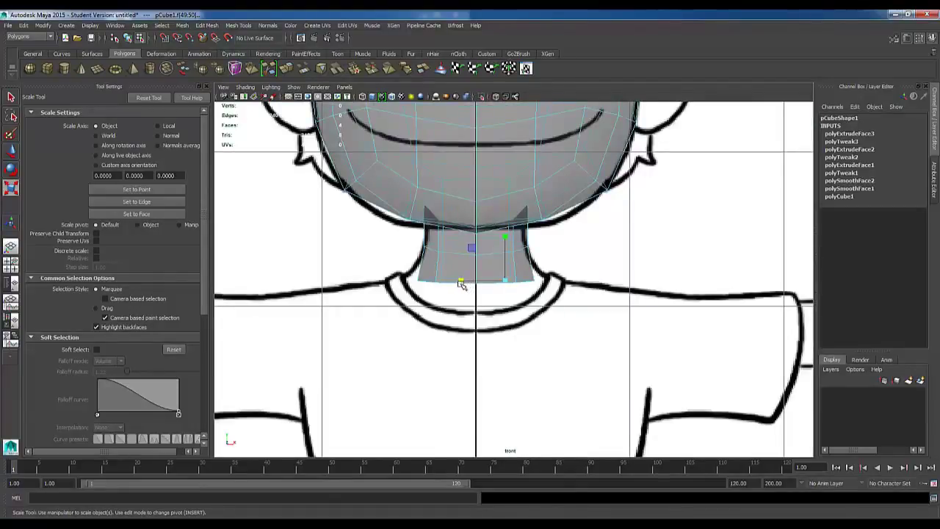
{"action": "left_click_drag", "start_coordinate": [465, 287], "coordinate": [454, 290]}
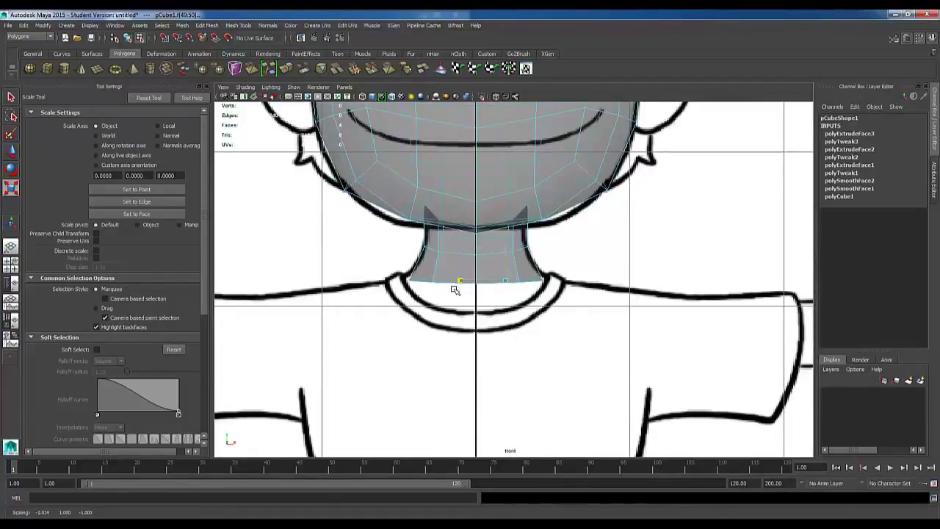
{"action": "key", "text": "ctrl+z"}
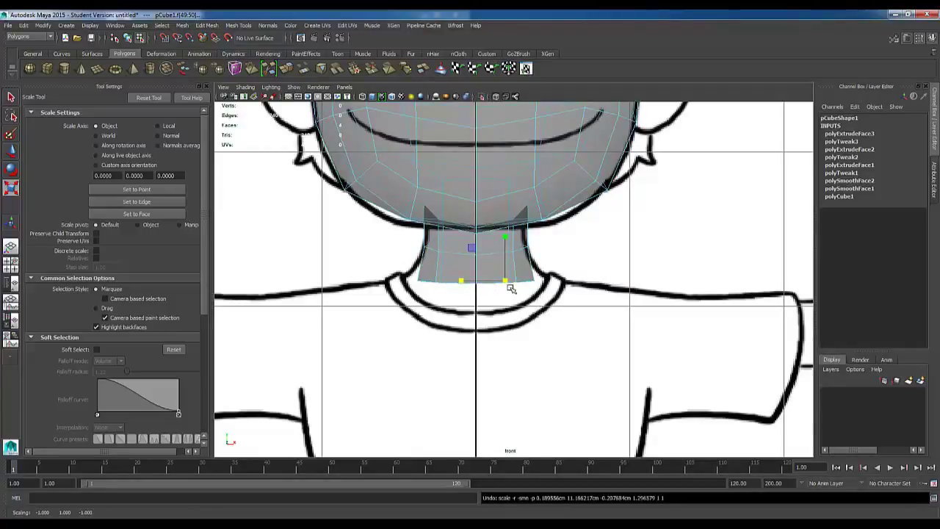
{"action": "key", "text": "space"}
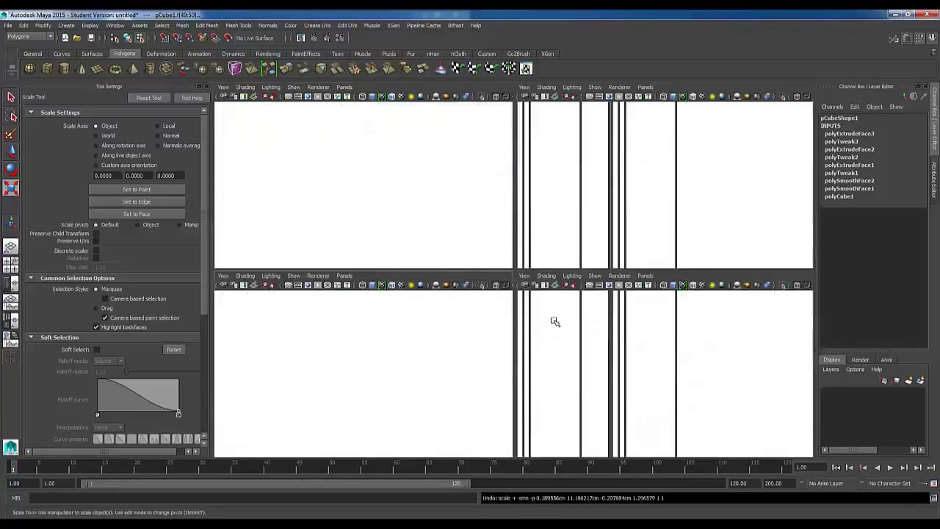
{"action": "left_click_drag", "start_coordinate": [366, 382], "coordinate": [300, 393]}
{"action": "key", "text": "ctrl+z"}
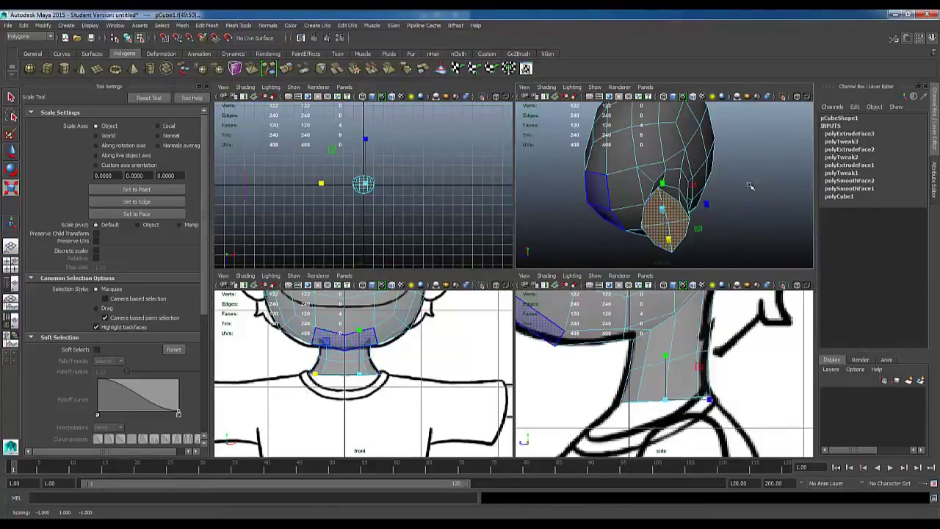
- Reselect the four faces capping the neck's lower end, try scaling them, and undo the attempt
{"action": "mouse_move", "coordinate": [749, 184]}
{"action": "left_mouse_down", "text": "alt"}
{"action": "mouse_move", "coordinate": [710, 218]}
{"action": "mouse_move", "coordinate": [639, 230]}
{"action": "mouse_move", "coordinate": [777, 224]}
{"action": "mouse_move", "coordinate": [785, 200]}
{"action": "left_mouse_up", "text": "alt"}
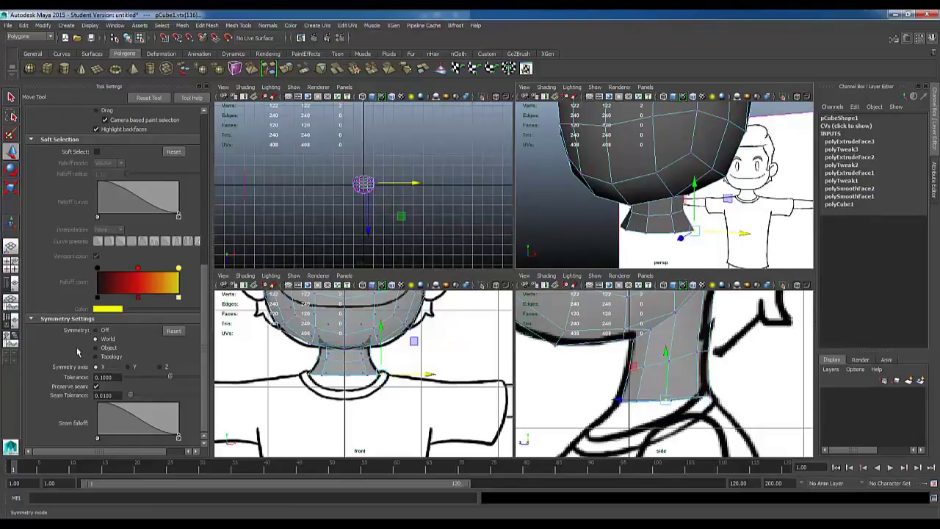
{"action": "left_click_drag", "start_coordinate": [684, 240], "coordinate": [650, 220], "text": "alt"}
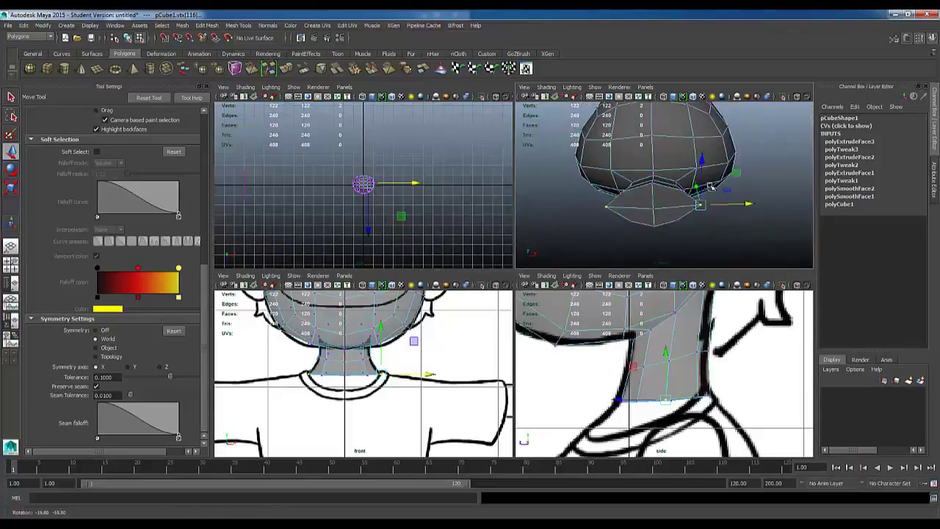
{"action": "key", "text": "ctrl+F11"}
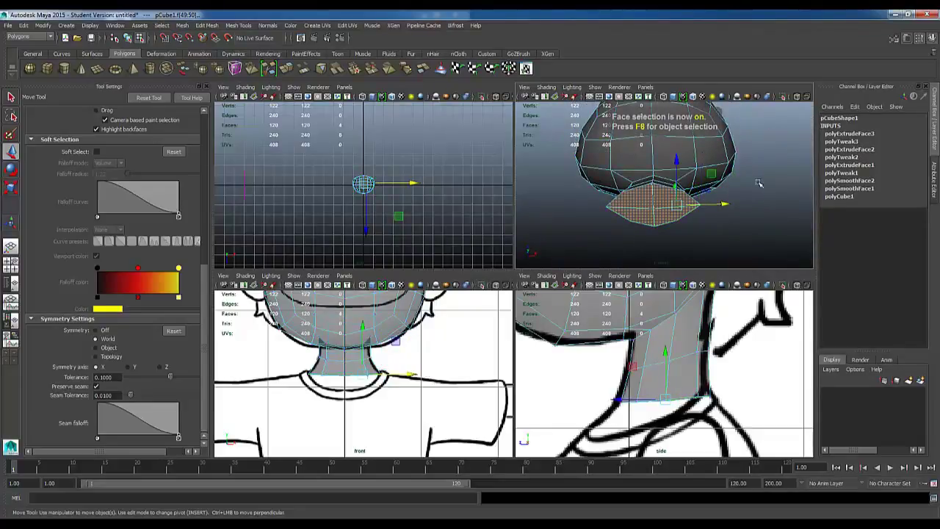
{"action": "mouse_move", "coordinate": [759, 183]}
{"action": "left_mouse_down", "text": "alt"}
{"action": "mouse_move", "coordinate": [723, 204]}
{"action": "mouse_move", "coordinate": [711, 197]}
{"action": "mouse_move", "coordinate": [781, 190]}
{"action": "mouse_move", "coordinate": [753, 174]}
{"action": "left_mouse_up", "text": "alt"}
{"action": "scroll", "coordinate": [729, 235], "scroll_direction": "up", "scroll_amount": 4}
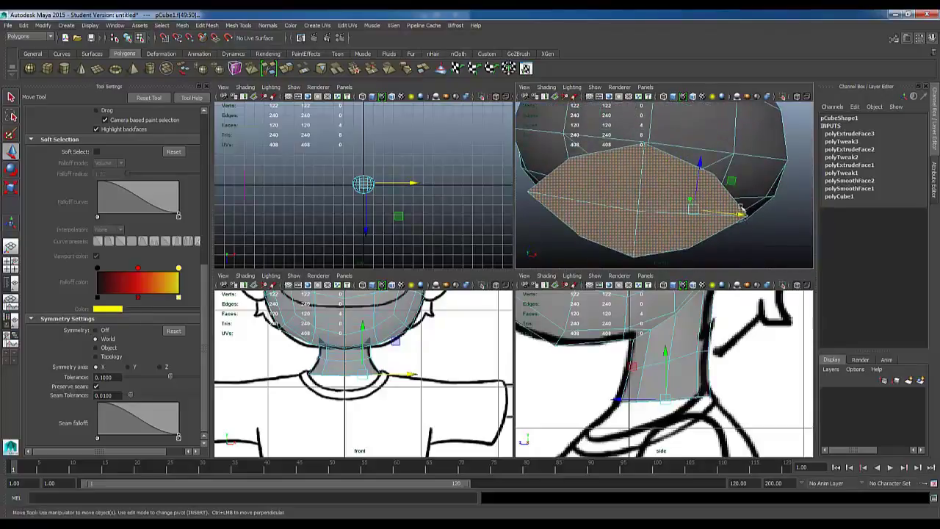
{"action": "left_click_drag", "start_coordinate": [742, 213], "coordinate": [750, 138], "text": "alt"}
{"action": "left_click", "coordinate": [677, 179]}
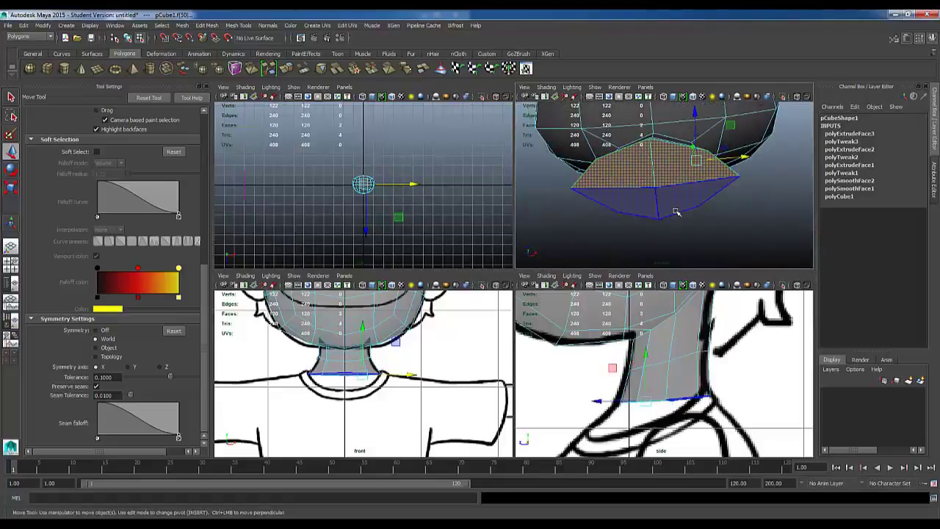
{"action": "left_click", "coordinate": [676, 212], "text": "shift"}
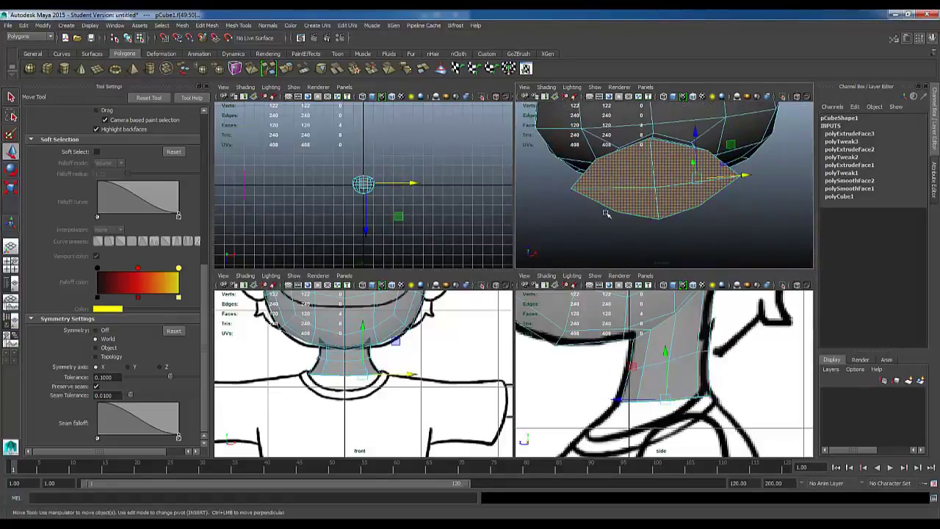
{"action": "mouse_move", "coordinate": [682, 174]}
{"action": "left_mouse_down", "text": "alt"}
{"action": "mouse_move", "coordinate": [685, 212]}
{"action": "mouse_move", "coordinate": [662, 196]}
{"action": "mouse_move", "coordinate": [711, 202]}
{"action": "mouse_move", "coordinate": [694, 206]}
{"action": "mouse_move", "coordinate": [741, 198]}
{"action": "mouse_move", "coordinate": [726, 189]}
{"action": "mouse_move", "coordinate": [718, 157]}
{"action": "mouse_move", "coordinate": [676, 156]}
{"action": "left_mouse_up", "text": "alt"}
{"action": "key", "text": "r"}
{"action": "key", "text": "ctrl+z"}
- Try uniformly scaling two faces on the side of the head with symmetry active, and undo it
{"action": "scroll", "coordinate": [724, 194], "scroll_direction": "down", "scroll_amount": 3}
{"action": "left_click", "coordinate": [726, 144]}
{"action": "left_click", "coordinate": [703, 177], "text": "shift"}
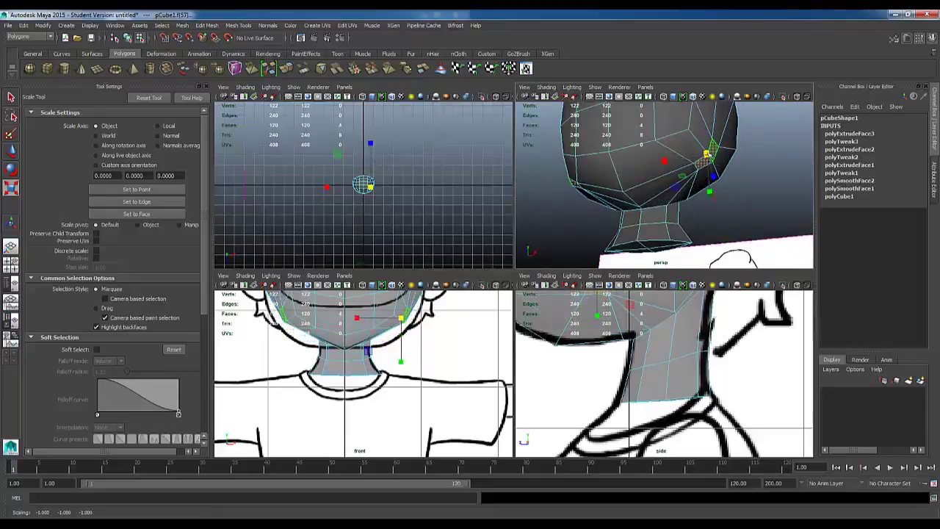
{"action": "key", "text": "ctrl+z"}
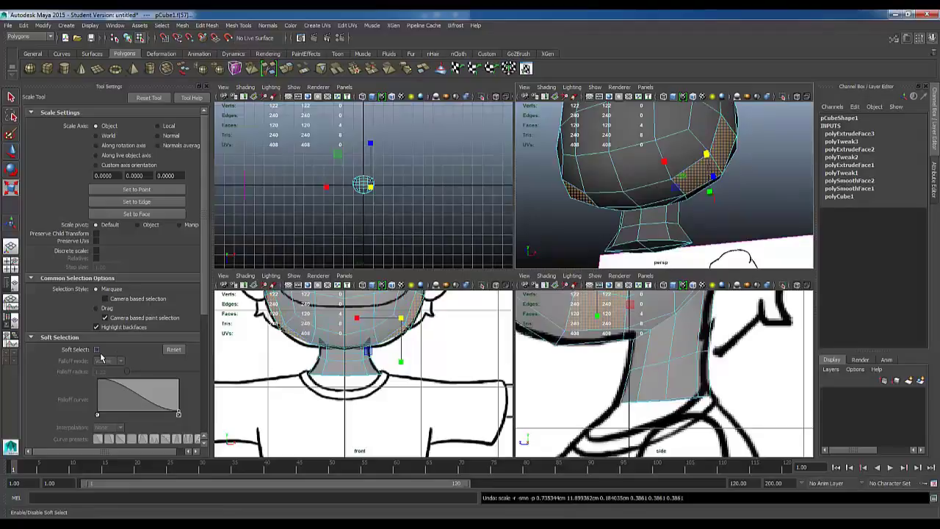
- Set symmetry to Off, then test scaling on the selected head faces and undo the test
{"action": "left_click_drag", "start_coordinate": [206, 287], "coordinate": [209, 416]}
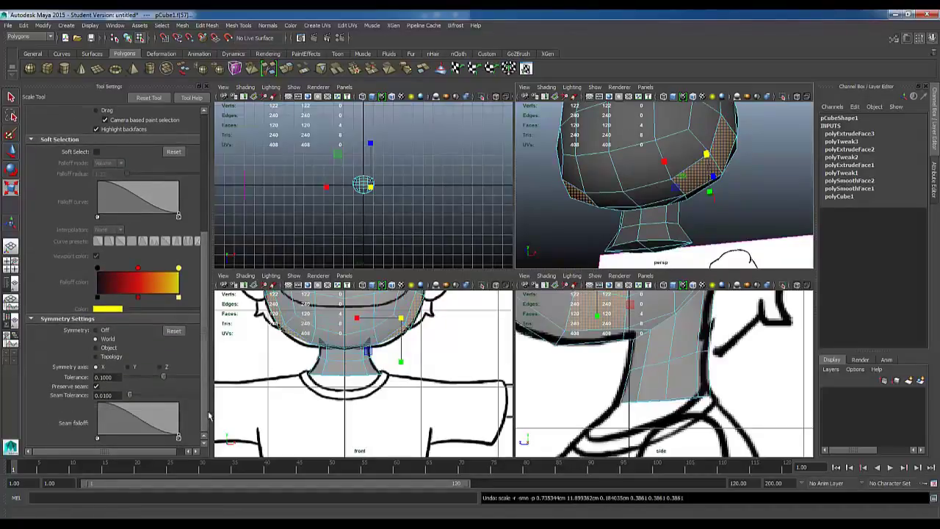
{"action": "left_click", "coordinate": [97, 330]}
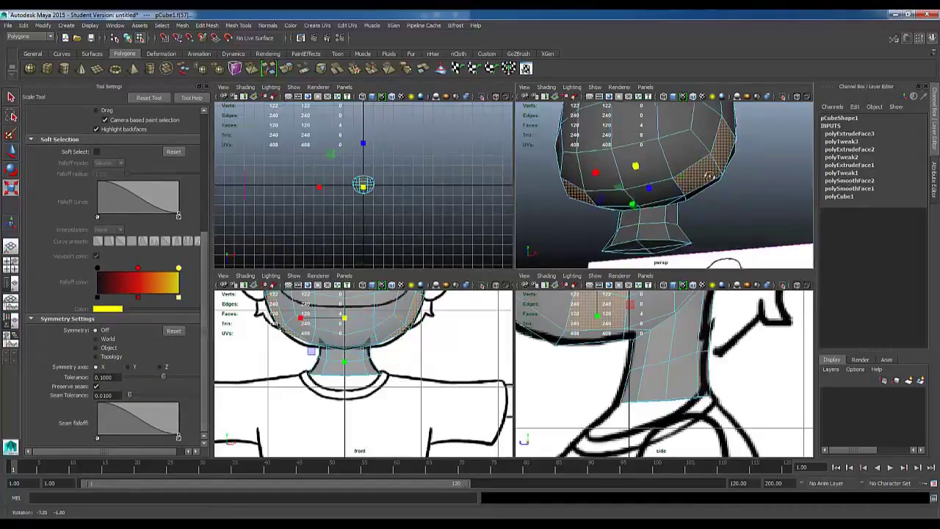
{"action": "left_click_drag", "start_coordinate": [675, 193], "coordinate": [619, 171], "text": "alt"}
{"action": "key", "text": "ctrl+z"}
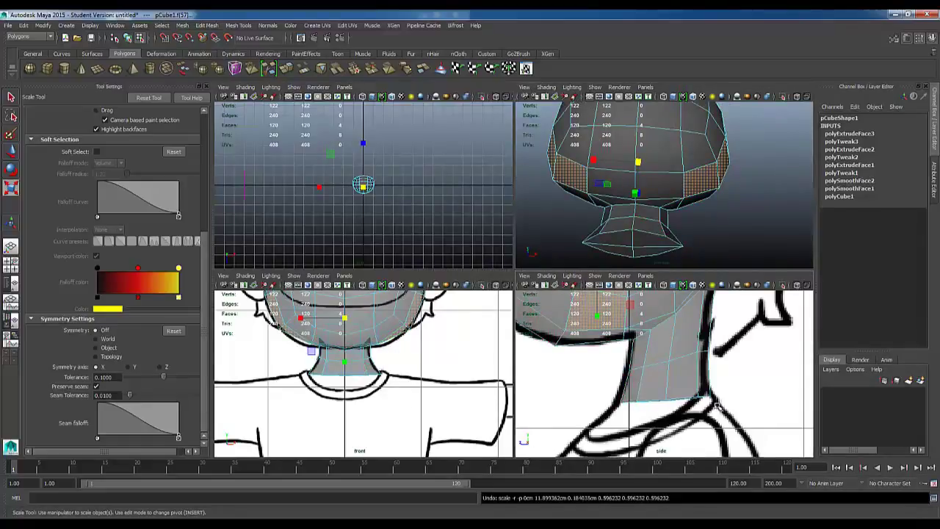
- Inspect the outer vertices at the neck's lower end, comparing the neck from below and against the front reference
{"action": "key", "text": "F9"}
{"action": "left_click", "coordinate": [666, 399]}
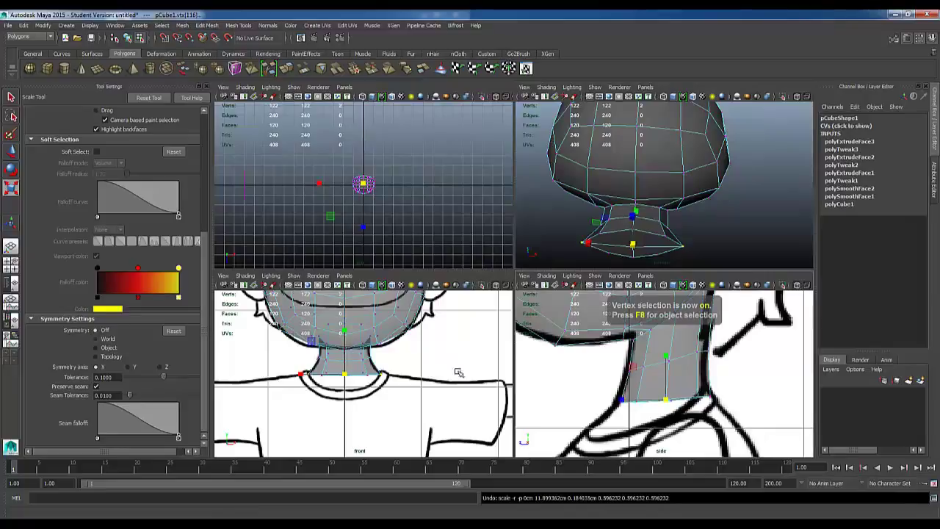
{"action": "middle_click_drag", "start_coordinate": [445, 408], "coordinate": [440, 379], "text": "alt"}
{"action": "scroll", "coordinate": [441, 379], "scroll_direction": "down", "scroll_amount": 5}
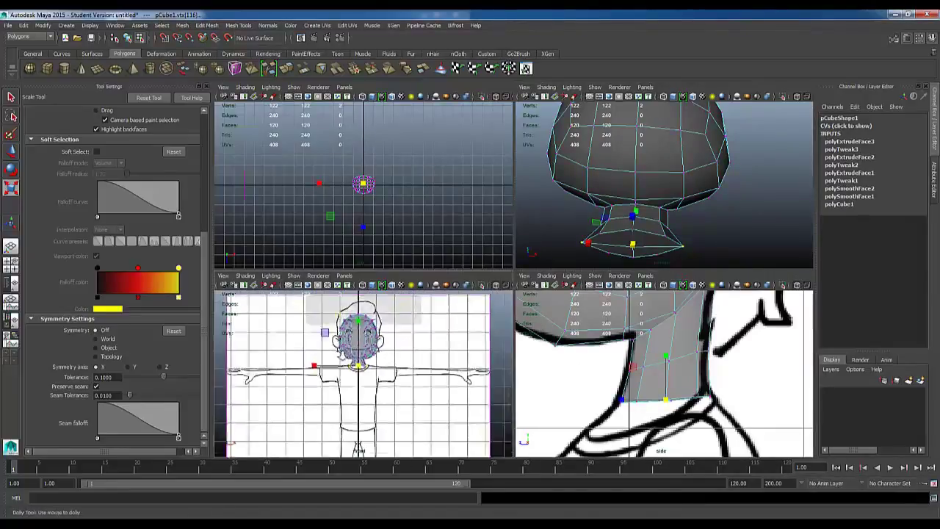
{"action": "scroll", "coordinate": [393, 393], "scroll_direction": "up", "scroll_amount": 2}
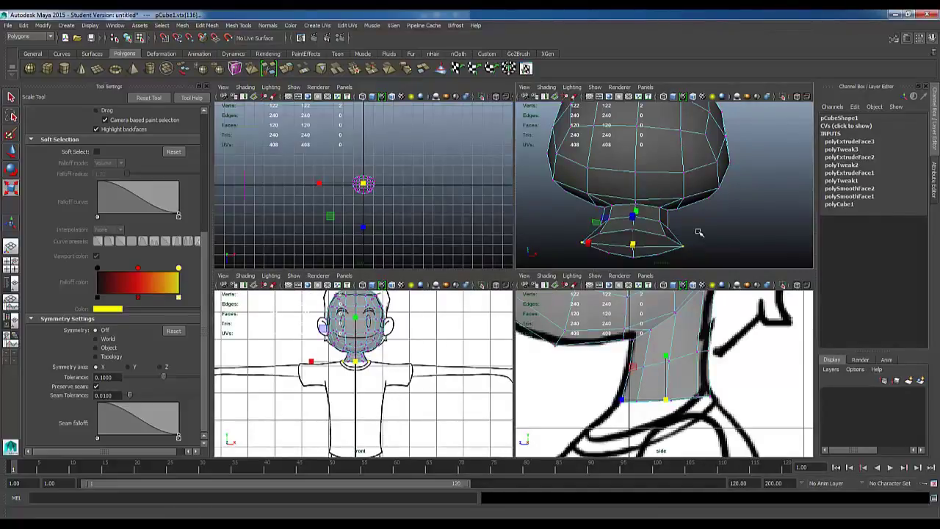
{"action": "left_click_drag", "start_coordinate": [697, 231], "coordinate": [655, 243], "text": "alt"}
{"action": "left_click_drag", "start_coordinate": [553, 255], "coordinate": [720, 203], "text": "alt"}
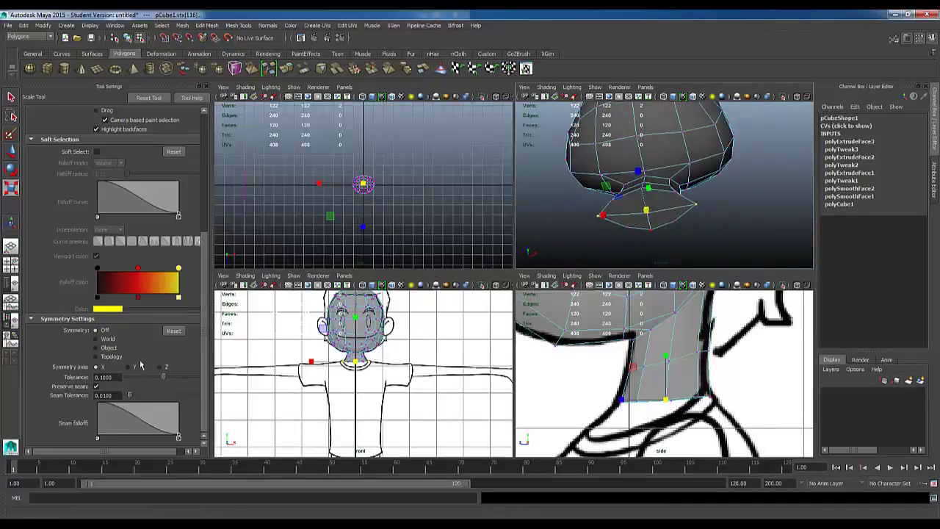
{"action": "left_click", "coordinate": [702, 211]}
{"action": "left_click_drag", "start_coordinate": [702, 212], "coordinate": [679, 215], "text": "alt"}
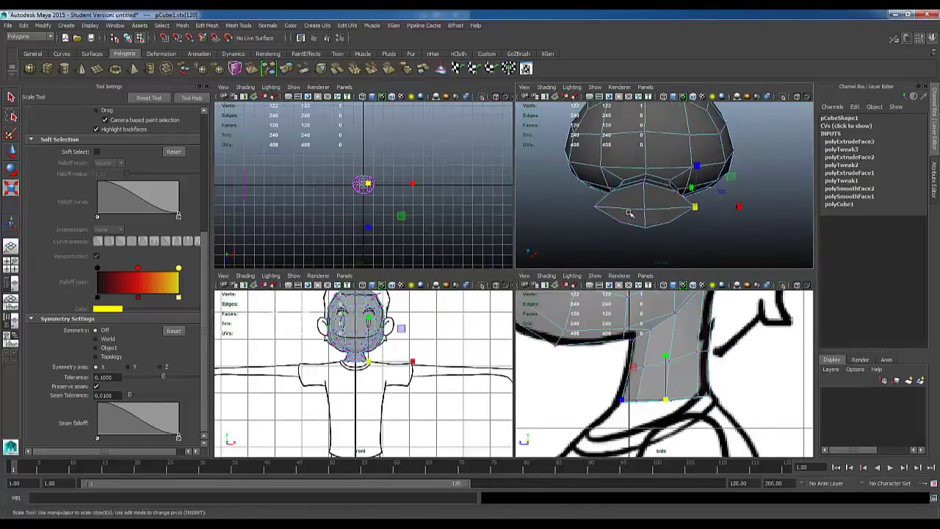
{"action": "left_click", "coordinate": [601, 214]}
{"action": "left_click_drag", "start_coordinate": [600, 213], "coordinate": [630, 219], "text": "alt"}
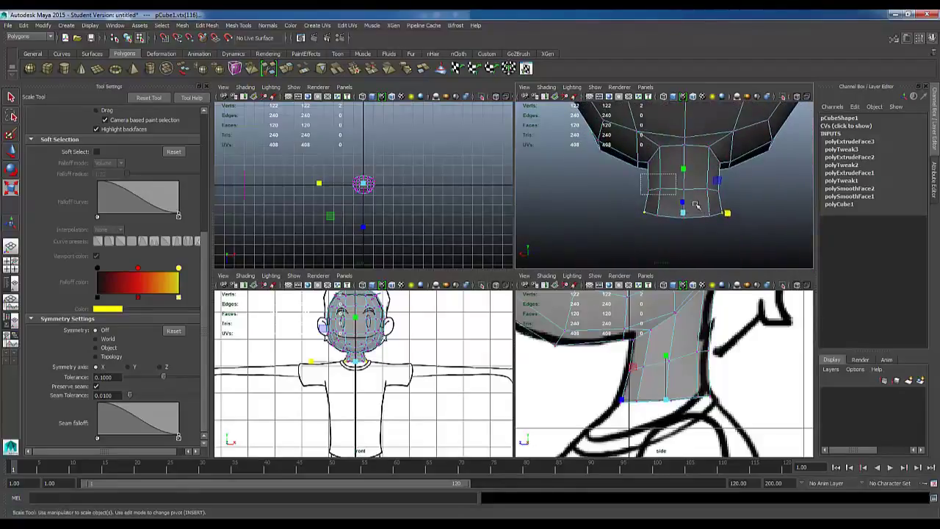
- Select the bottom row of neck vertices and widen it along X by about 1.16 to meet the collar
{"action": "left_click_drag", "start_coordinate": [696, 205], "coordinate": [731, 200]}
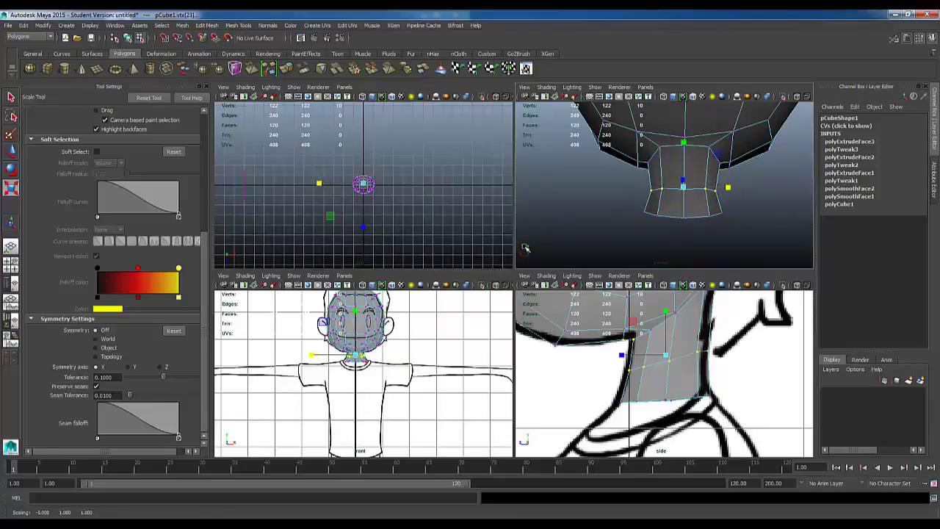
{"action": "scroll", "coordinate": [384, 356], "scroll_direction": "up", "scroll_amount": 10}
{"action": "middle_click_drag", "start_coordinate": [387, 339], "coordinate": [354, 419], "text": "alt"}
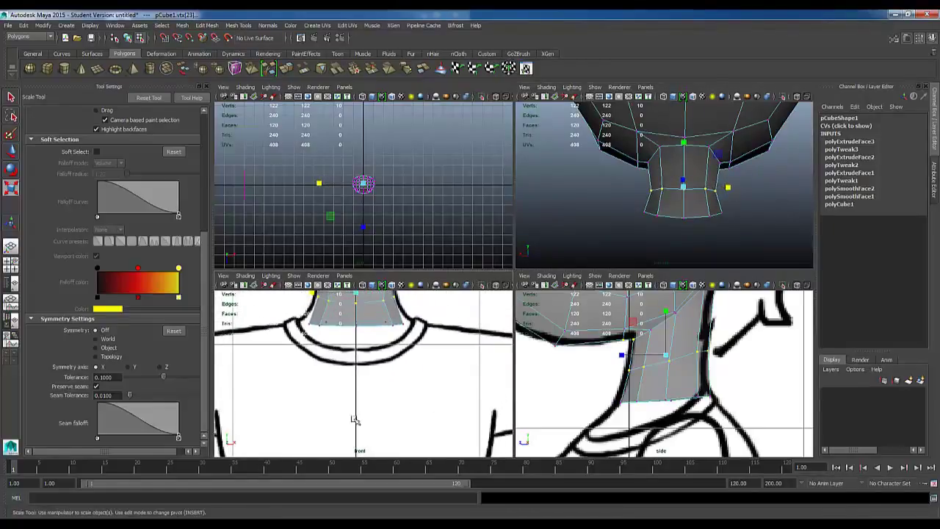
{"action": "middle_click_drag", "start_coordinate": [368, 356], "coordinate": [361, 398], "text": "alt"}
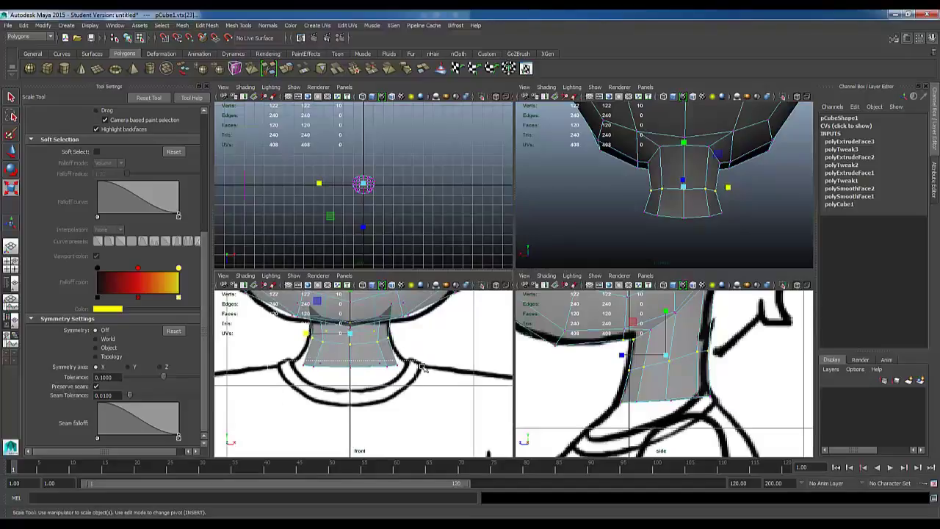
{"action": "left_click_drag", "start_coordinate": [424, 365], "coordinate": [426, 373]}
{"action": "left_click", "coordinate": [281, 418]}
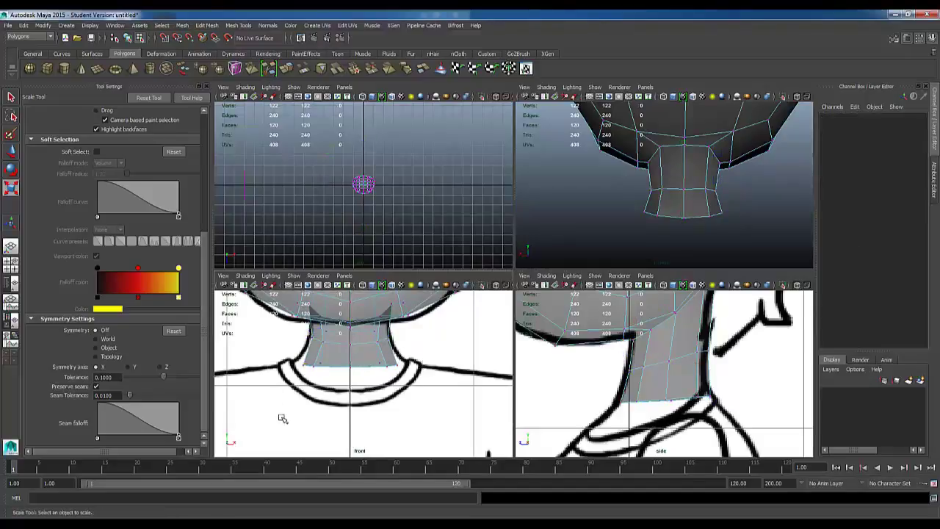
{"action": "left_click_drag", "start_coordinate": [457, 364], "coordinate": [304, 372]}
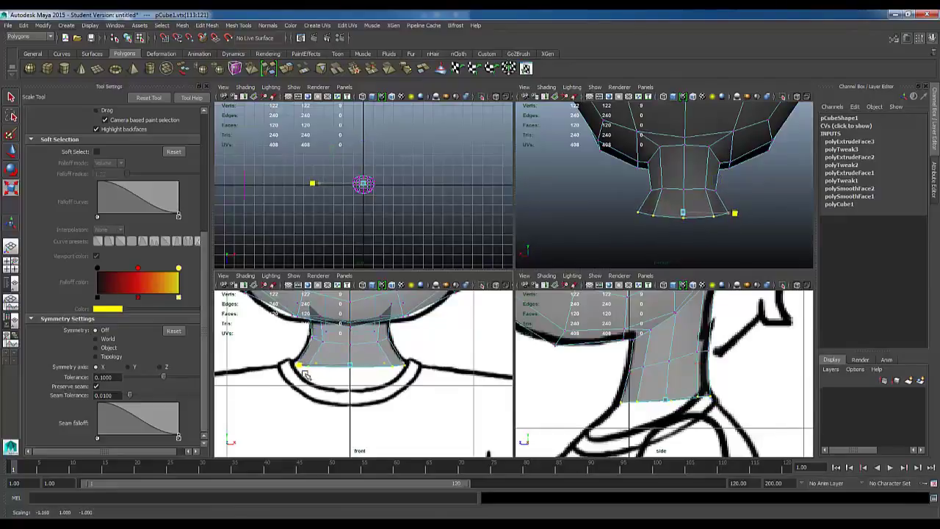
{"action": "left_click_drag", "start_coordinate": [750, 206], "coordinate": [623, 223], "text": "alt"}
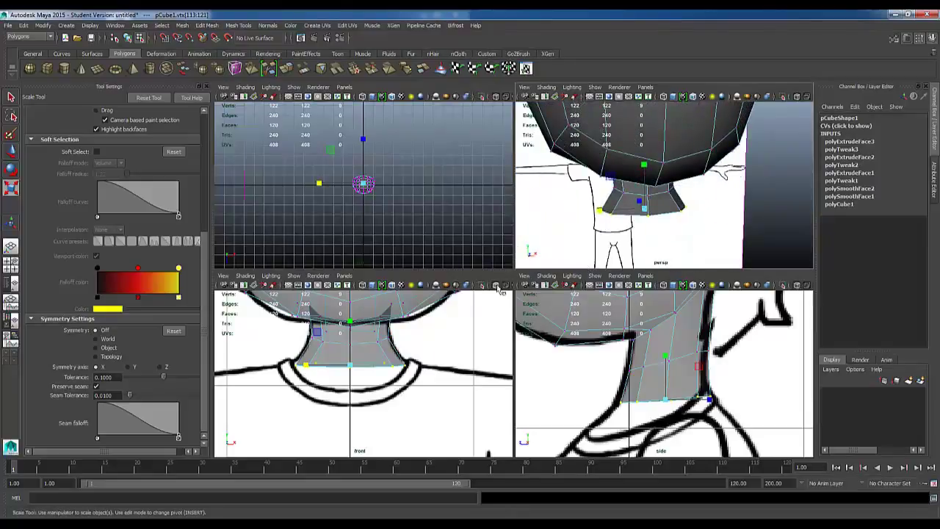
- Move the centre vertex of the neck's lower end slightly forward along Z
{"action": "key", "text": "F11"}
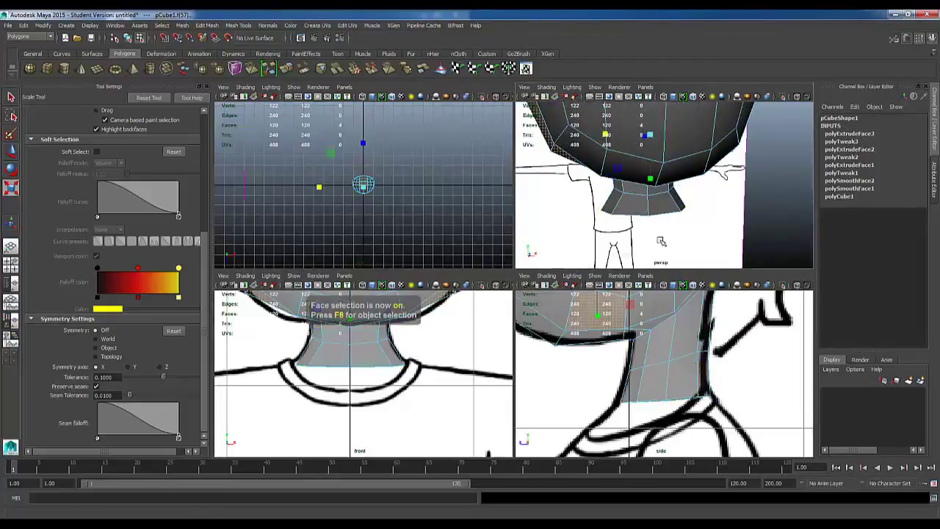
{"action": "left_click_drag", "start_coordinate": [661, 240], "coordinate": [647, 171], "text": "alt"}
{"action": "left_click", "coordinate": [635, 203]}
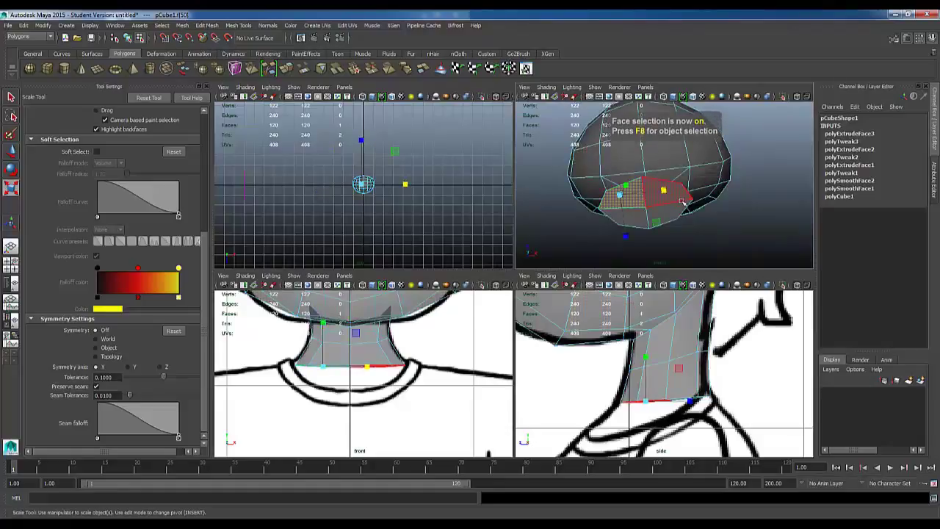
{"action": "left_click", "coordinate": [683, 202], "text": "shift"}
{"action": "left_click", "coordinate": [675, 219], "text": "shift"}
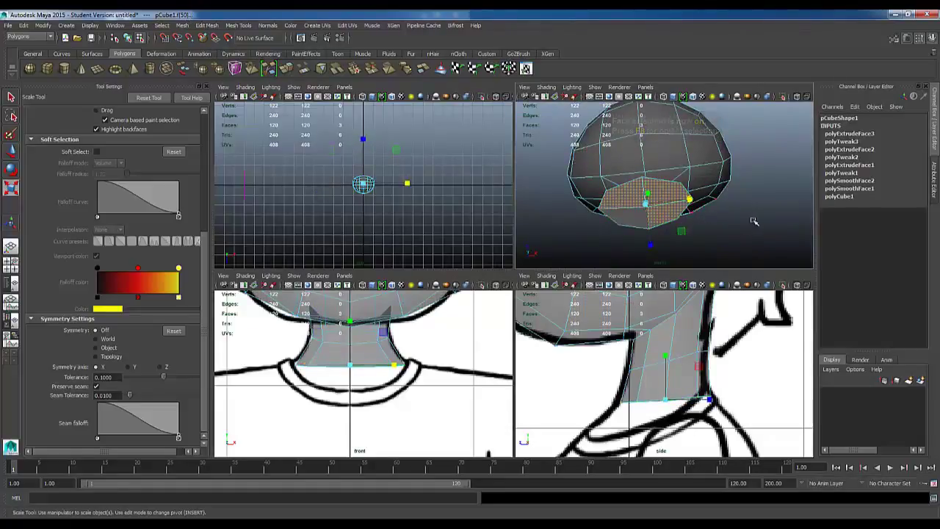
{"action": "key", "text": "F9"}
{"action": "left_click", "coordinate": [653, 217]}
{"action": "left_click", "coordinate": [650, 211]}
{"action": "key", "text": "w"}
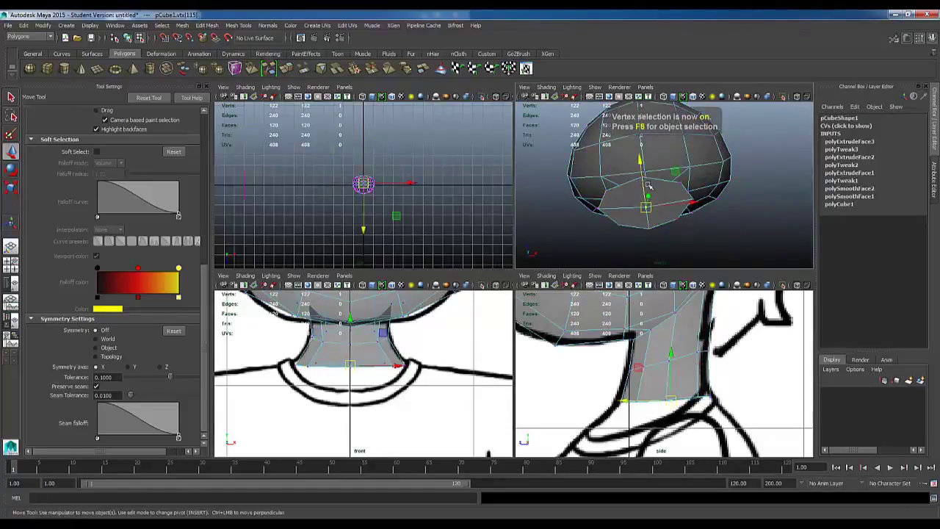
{"action": "left_click_drag", "start_coordinate": [646, 171], "coordinate": [643, 167]}
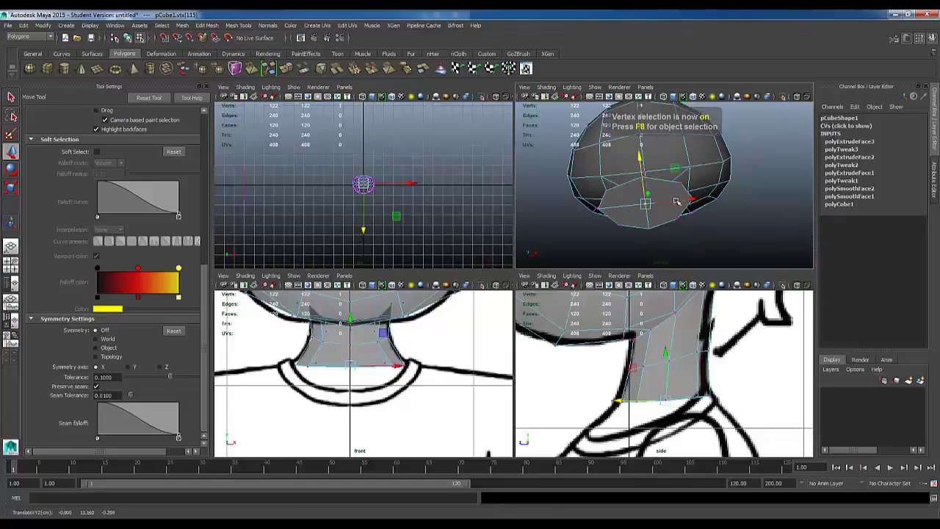
- Select the four faces closing the neck's lower end and extrude them downward by 0.16 into the collar
{"action": "key", "text": "F11"}
{"action": "left_click", "coordinate": [639, 208]}
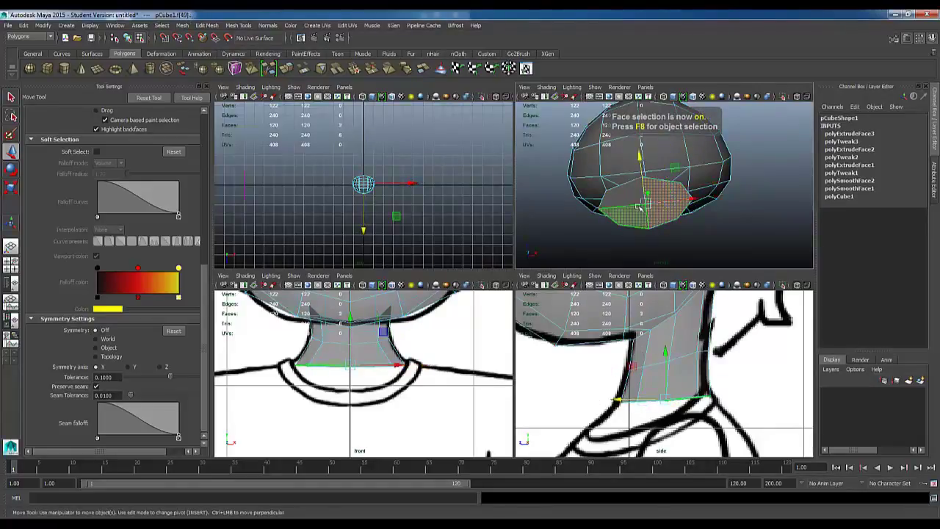
{"action": "left_click", "coordinate": [633, 199], "text": "shift"}
{"action": "left_click", "coordinate": [420, 379], "text": "alt"}
{"action": "right_click_drag", "start_coordinate": [420, 379], "coordinate": [398, 376], "text": "alt"}
{"action": "middle_click_drag", "start_coordinate": [399, 376], "coordinate": [401, 365], "text": "alt"}
{"action": "right_click_drag", "start_coordinate": [401, 365], "coordinate": [419, 411], "text": "alt"}
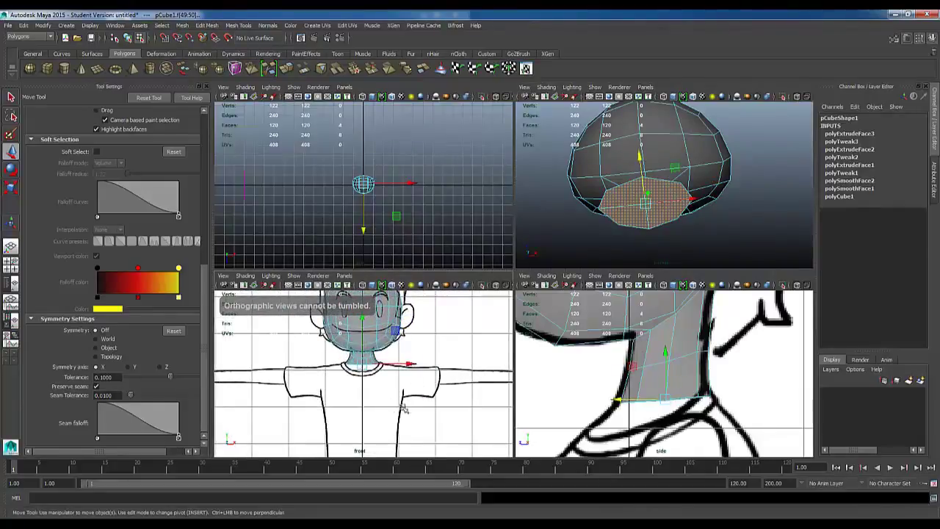
{"action": "scroll", "coordinate": [401, 393], "scroll_direction": "up", "scroll_amount": 2}
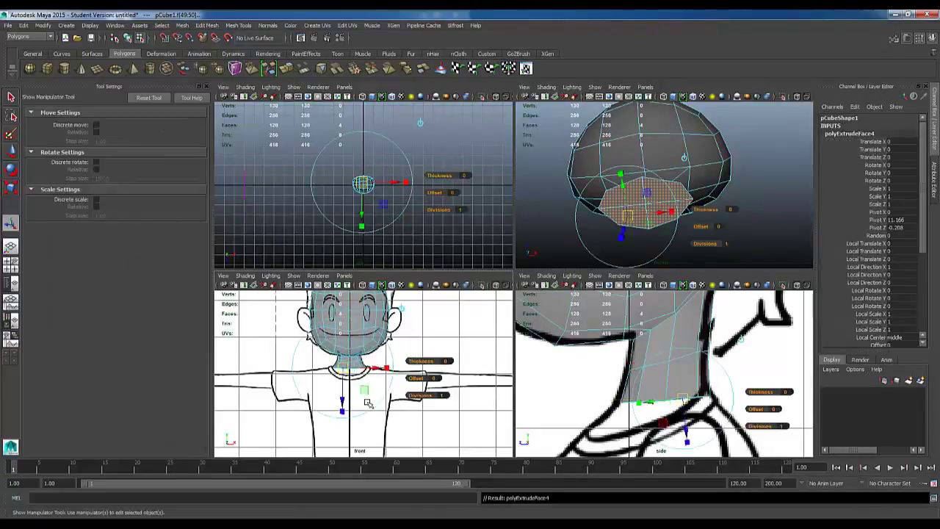
{"action": "key", "text": "space"}
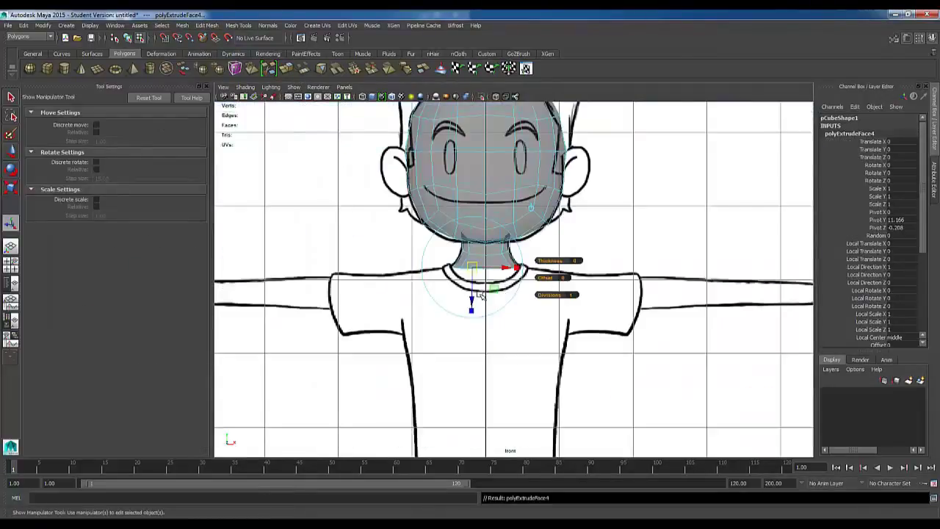
{"action": "left_click_drag", "start_coordinate": [479, 303], "coordinate": [477, 318]}
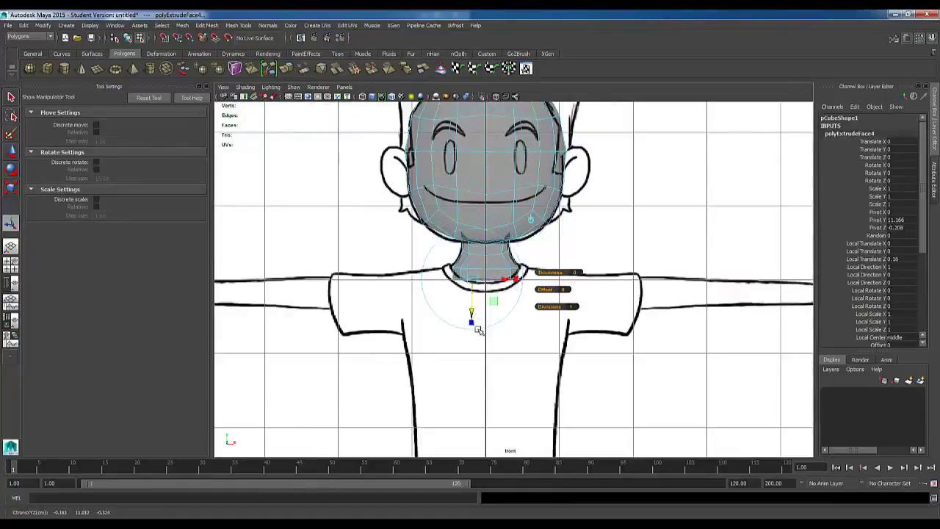
{"action": "left_click", "coordinate": [472, 322]}
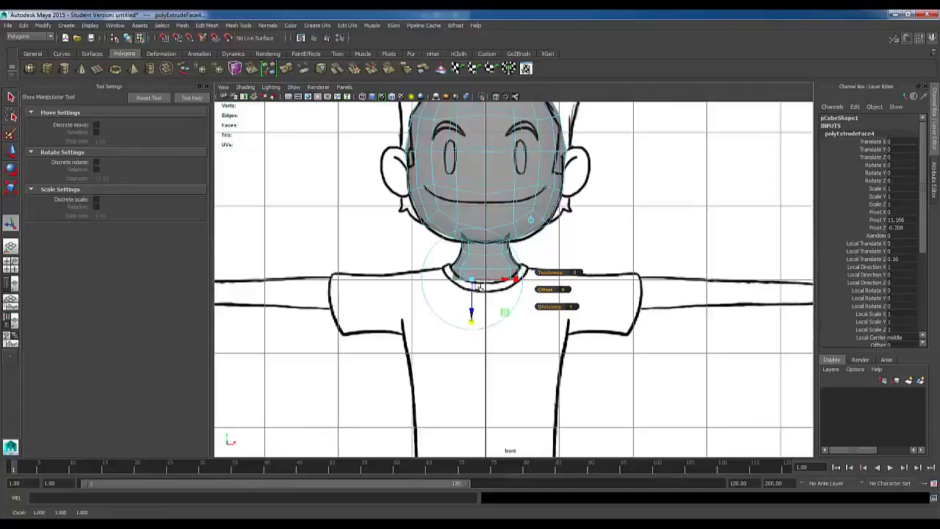
- Scale the extruded neck-base faces outward into a shoulder flare, raise them slightly, and trim their width along X to follow the shoulder line
{"action": "key", "text": "r"}
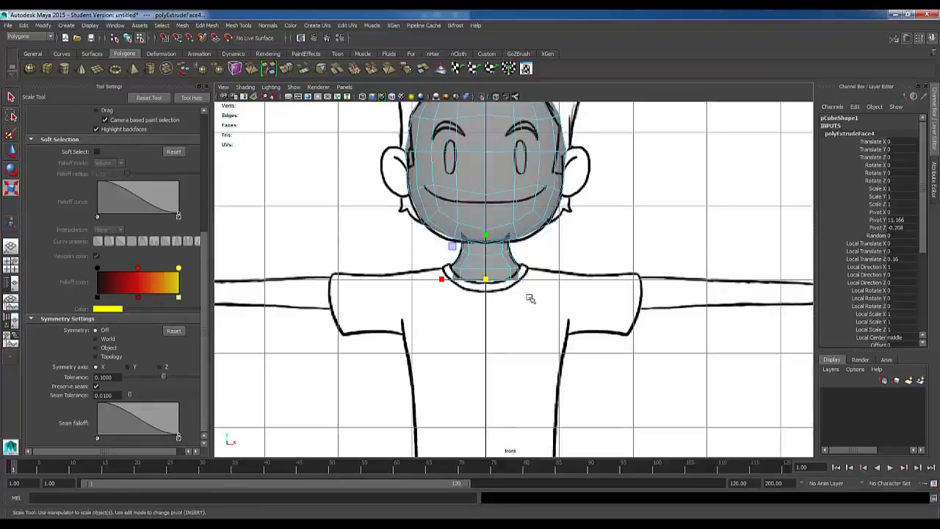
{"action": "left_click_drag", "start_coordinate": [494, 283], "coordinate": [543, 285]}
{"action": "key", "text": "w"}
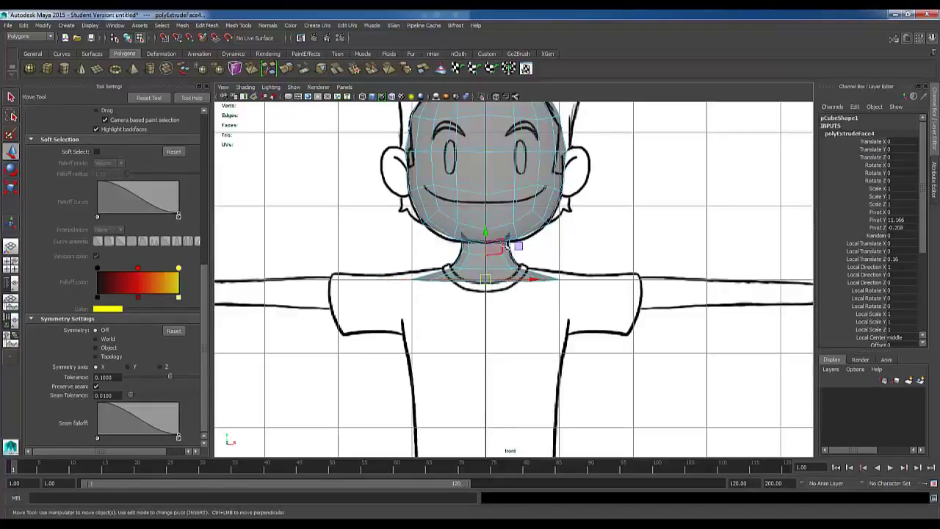
{"action": "left_click_drag", "start_coordinate": [494, 240], "coordinate": [495, 237]}
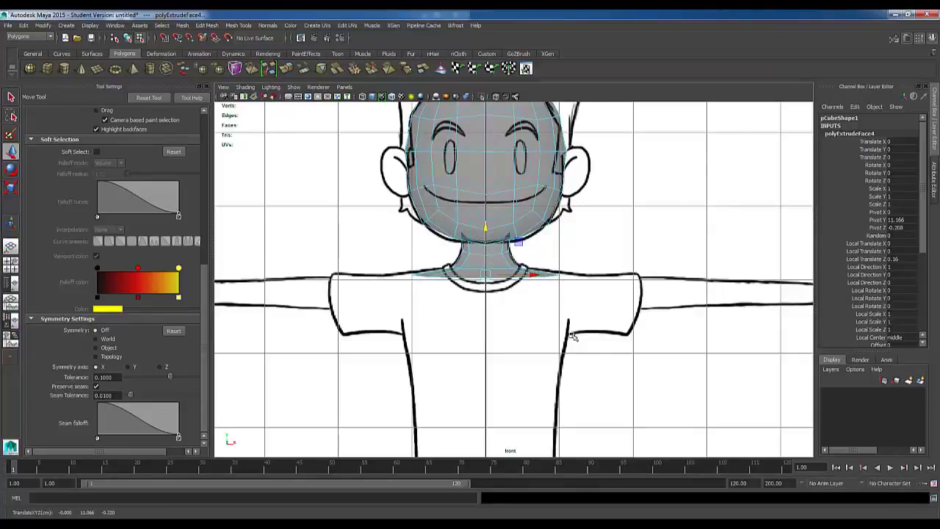
{"action": "key", "text": "r"}
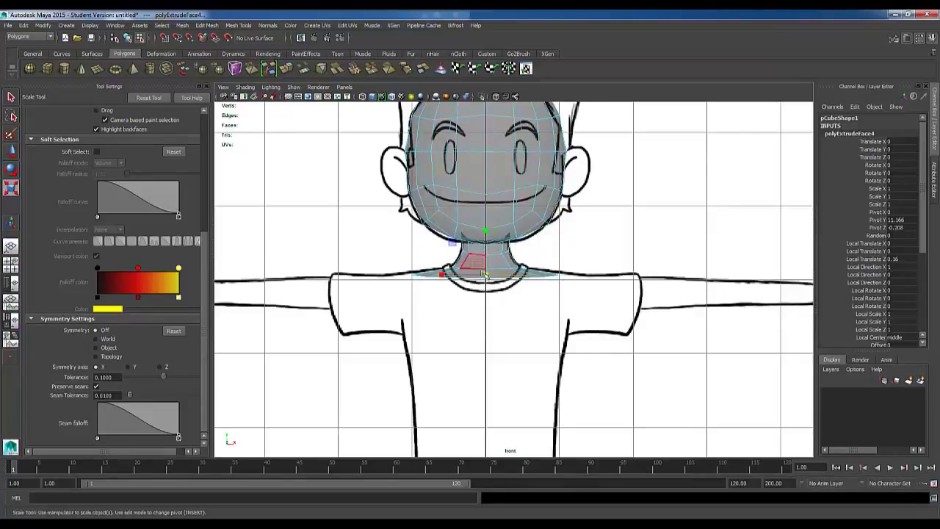
{"action": "left_click_drag", "start_coordinate": [444, 279], "coordinate": [461, 287]}
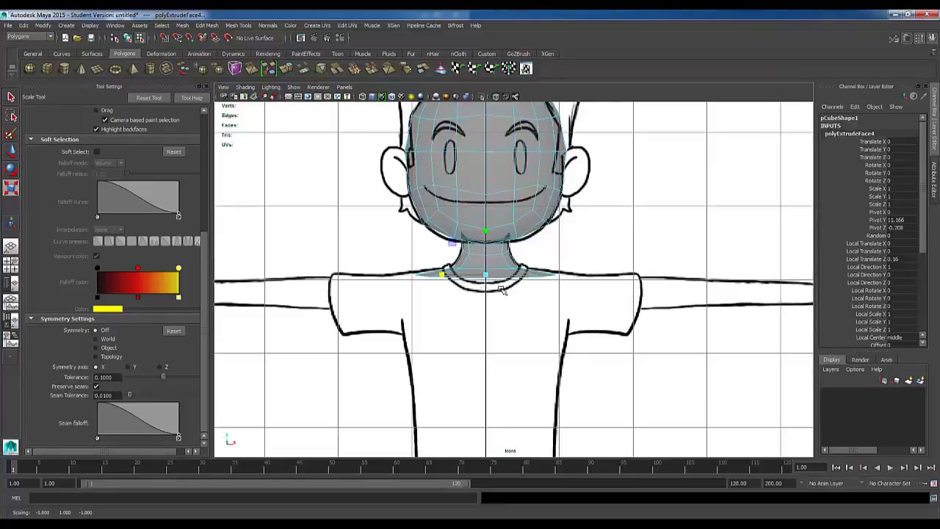
- Extrude the shoulder base faces downward by about 0.45, then widen their lower end slightly along X and raise it a little
{"action": "key", "text": "ctrl+e"}
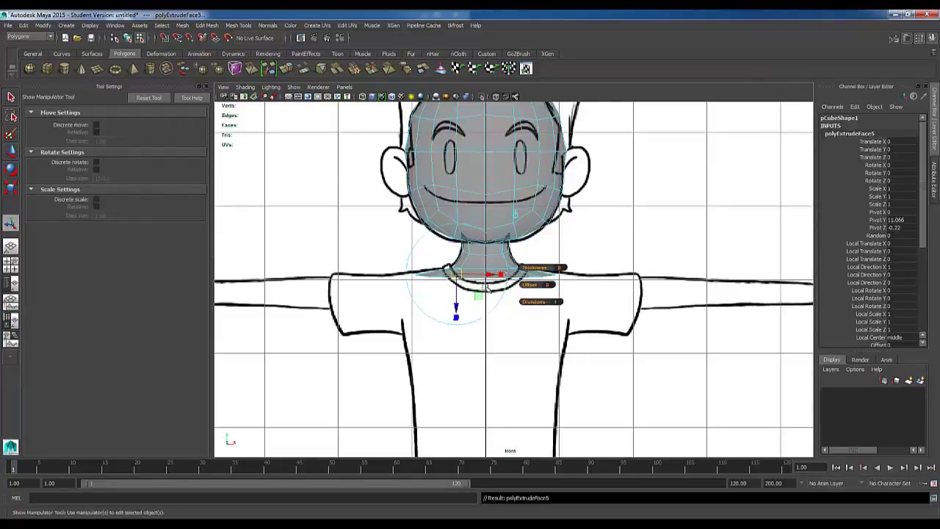
{"action": "left_click_drag", "start_coordinate": [457, 312], "coordinate": [458, 346]}
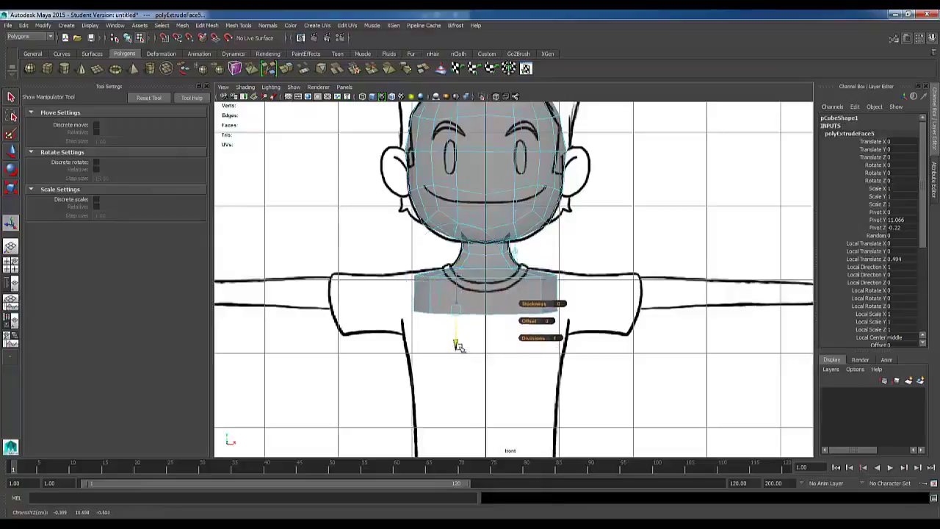
{"action": "key", "text": "r"}
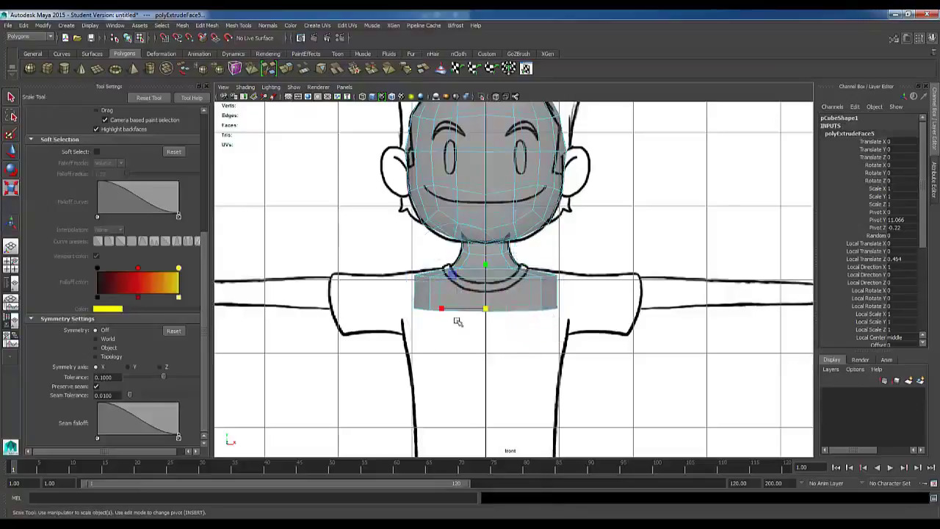
{"action": "left_click_drag", "start_coordinate": [445, 313], "coordinate": [438, 314]}
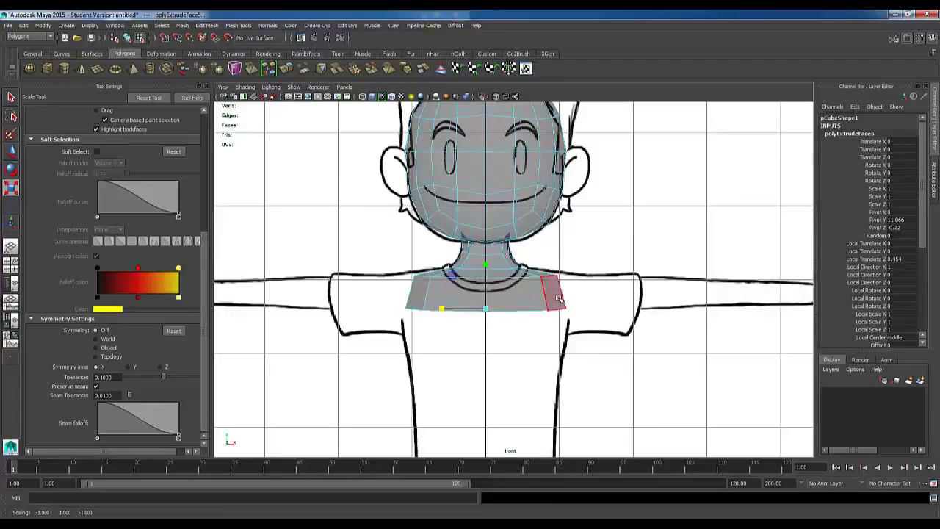
{"action": "key", "text": "w"}
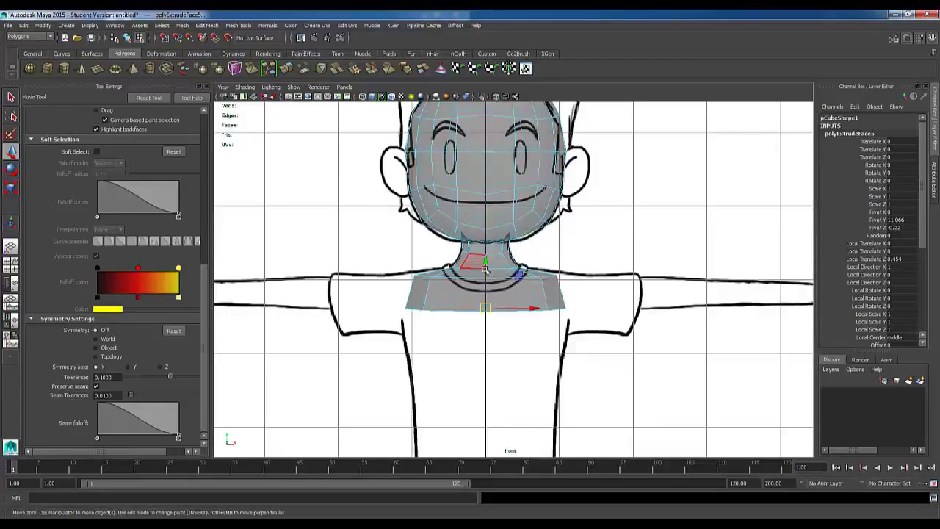
{"action": "left_click_drag", "start_coordinate": [488, 272], "coordinate": [488, 270]}
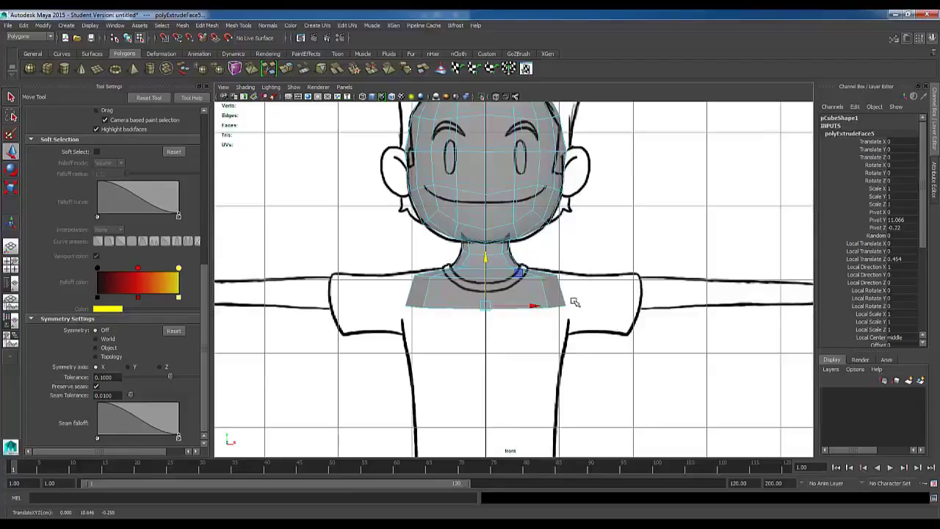
- Select the upper shoulder edge loop, narrow it along Z, and shift it to fit the shirt outline in the side reference
{"action": "key", "text": "space"}
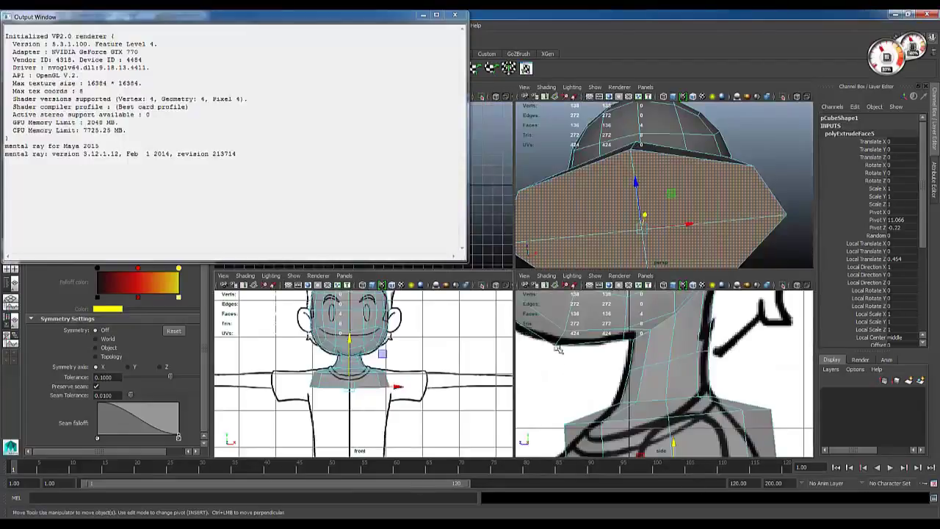
{"action": "middle_click_drag", "start_coordinate": [617, 368], "coordinate": [635, 353], "text": "alt"}
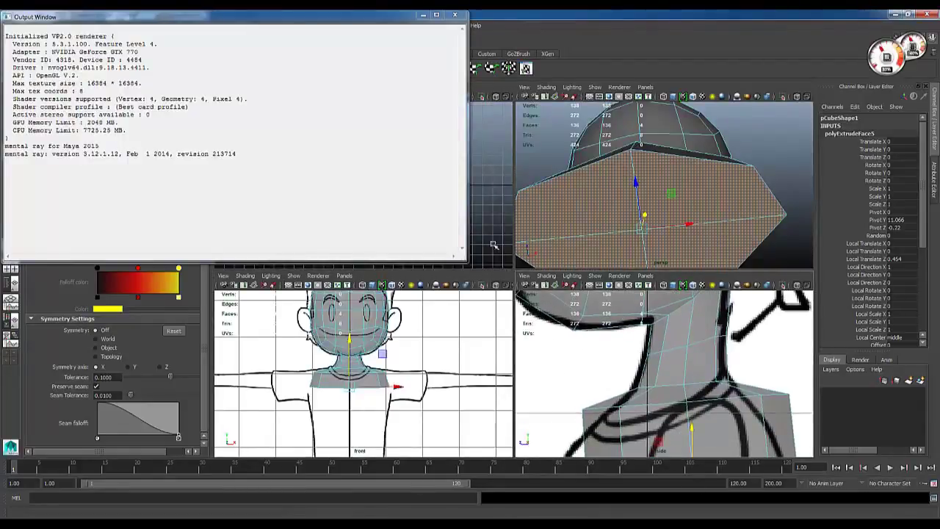
{"action": "left_click", "coordinate": [423, 15]}
{"action": "middle_click_drag", "start_coordinate": [705, 398], "coordinate": [694, 340], "text": "alt"}
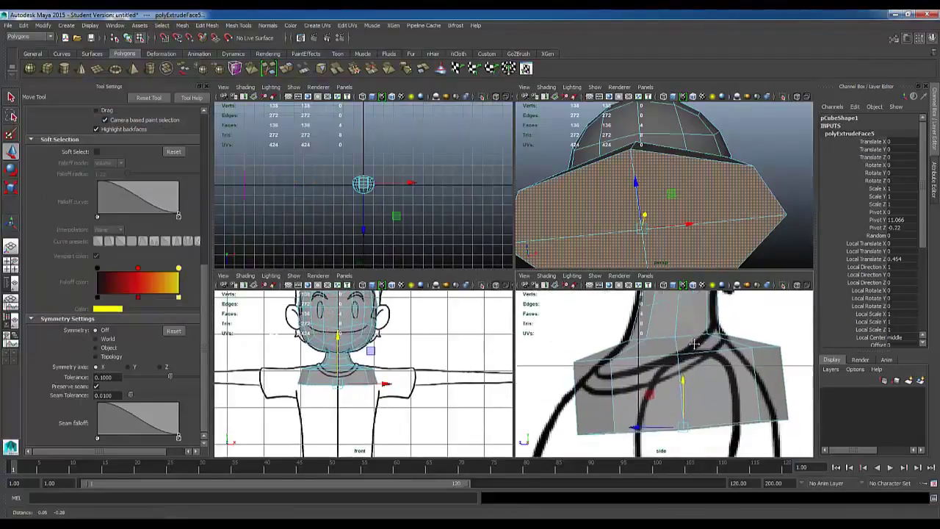
{"action": "right_click_drag", "start_coordinate": [723, 367], "coordinate": [646, 360], "text": "alt"}
{"action": "right_click_drag", "start_coordinate": [683, 411], "coordinate": [730, 434], "text": "alt"}
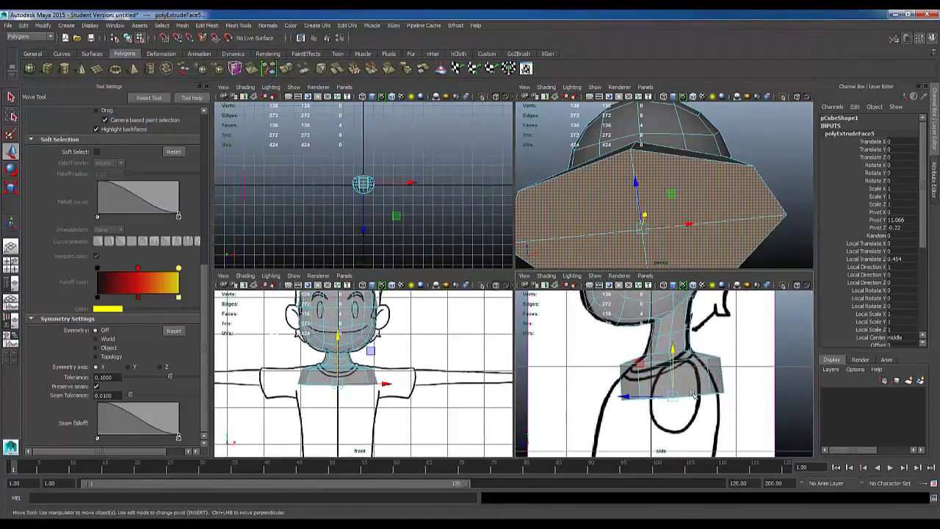
{"action": "right_click_drag", "start_coordinate": [692, 386], "coordinate": [706, 404], "text": "alt"}
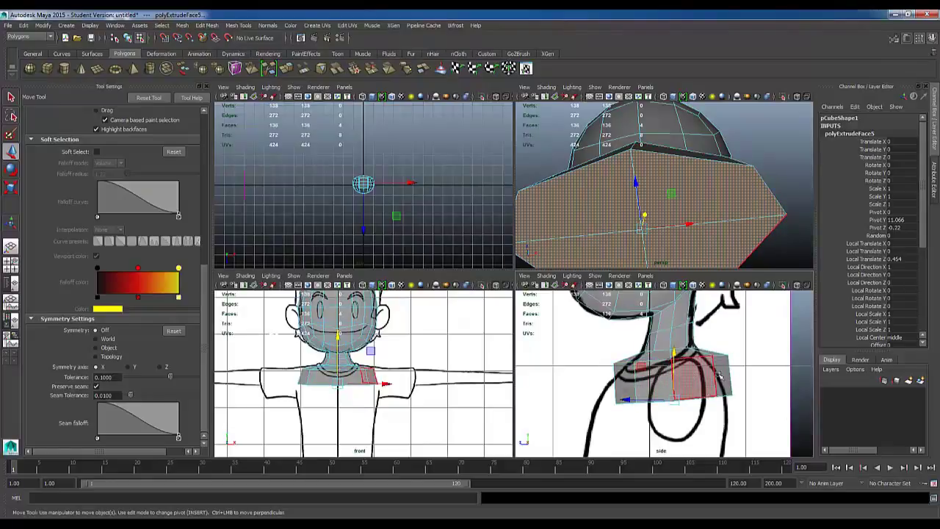
{"action": "key", "text": "F10"}
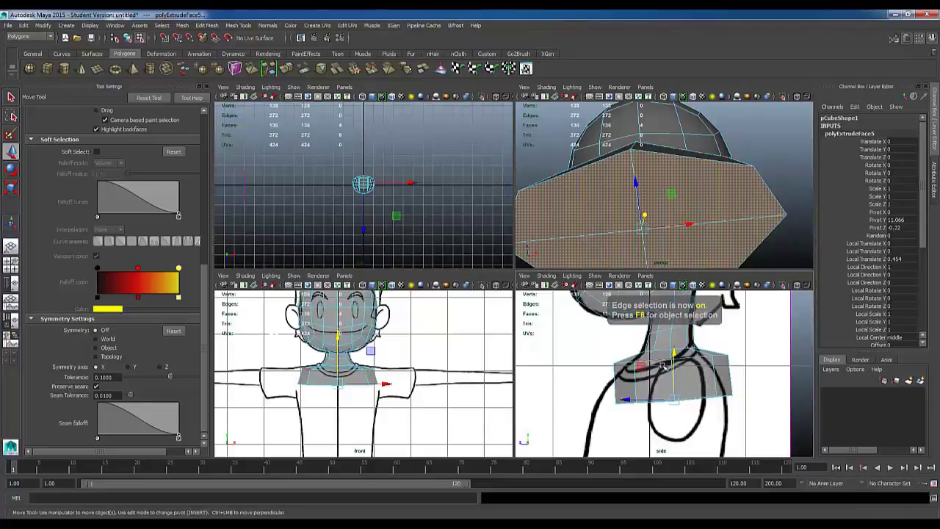
{"action": "left_click", "coordinate": [663, 365]}
{"action": "key", "text": "r"}
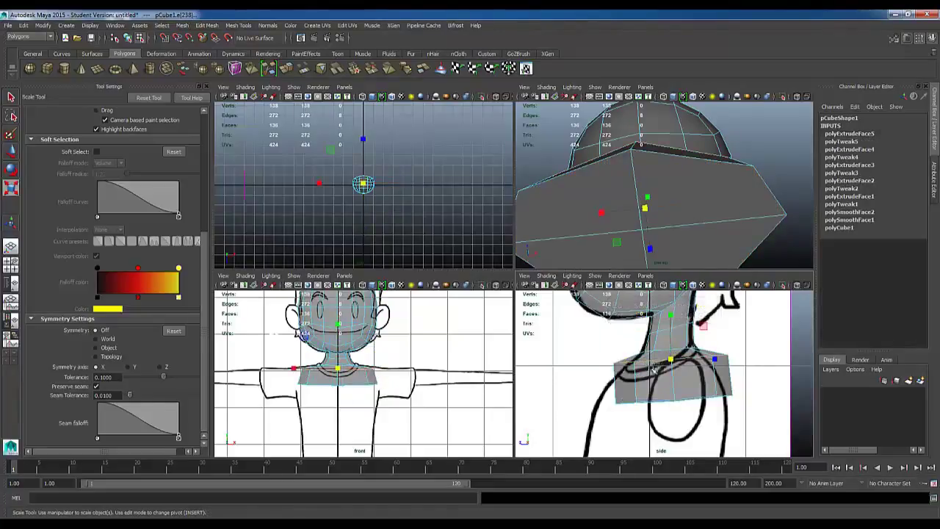
{"action": "left_click_drag", "start_coordinate": [718, 363], "coordinate": [692, 369]}
{"action": "key", "text": "w"}
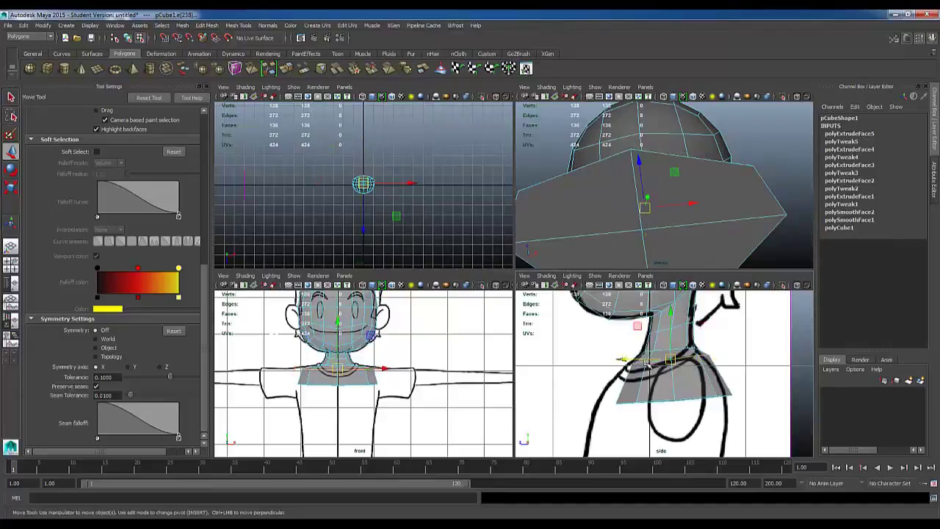
{"action": "left_click_drag", "start_coordinate": [629, 368], "coordinate": [666, 394]}
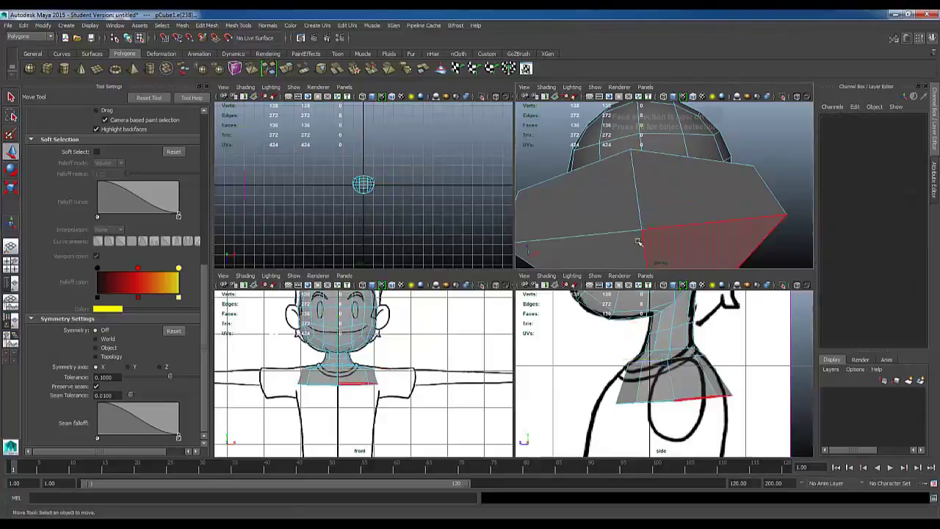
- Select the four bottom torso faces, move them forward along Z, and scale them deeper along Z to reach the chest and back outlines
{"action": "key", "text": "F11"}
{"action": "left_click", "coordinate": [631, 252]}
{"action": "left_click", "coordinate": [631, 252], "text": "shift"}
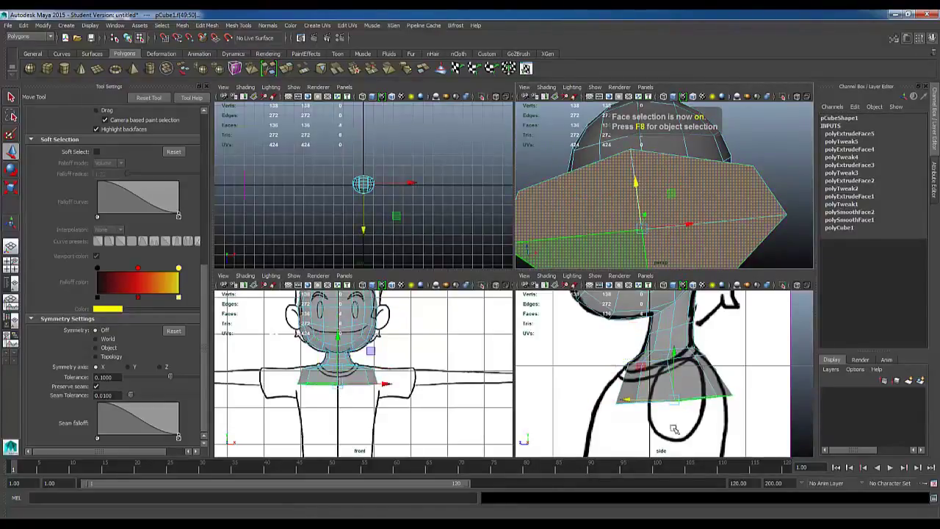
{"action": "left_click_drag", "start_coordinate": [632, 403], "coordinate": [618, 406]}
{"action": "key", "text": "r"}
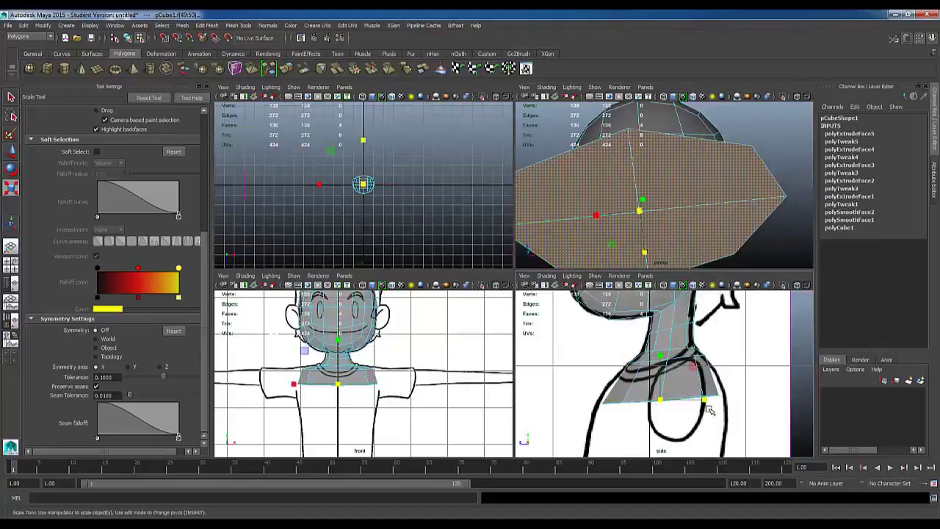
{"action": "left_click_drag", "start_coordinate": [709, 410], "coordinate": [716, 406]}
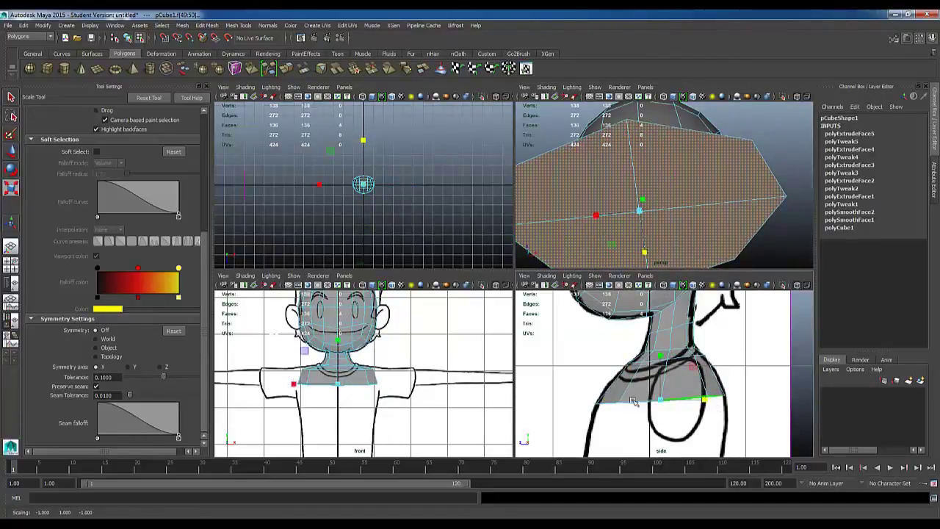
- Extrude the bottom torso faces downward by about 0.51 to continue the chest
{"action": "mouse_move", "coordinate": [375, 382]}
{"action": "middle_mouse_down", "text": "alt"}
{"action": "mouse_move", "coordinate": [397, 353]}
{"action": "mouse_move", "coordinate": [372, 374]}
{"action": "middle_mouse_up", "text": "alt"}
{"action": "scroll", "coordinate": [379, 366], "scroll_direction": "up", "scroll_amount": 2}
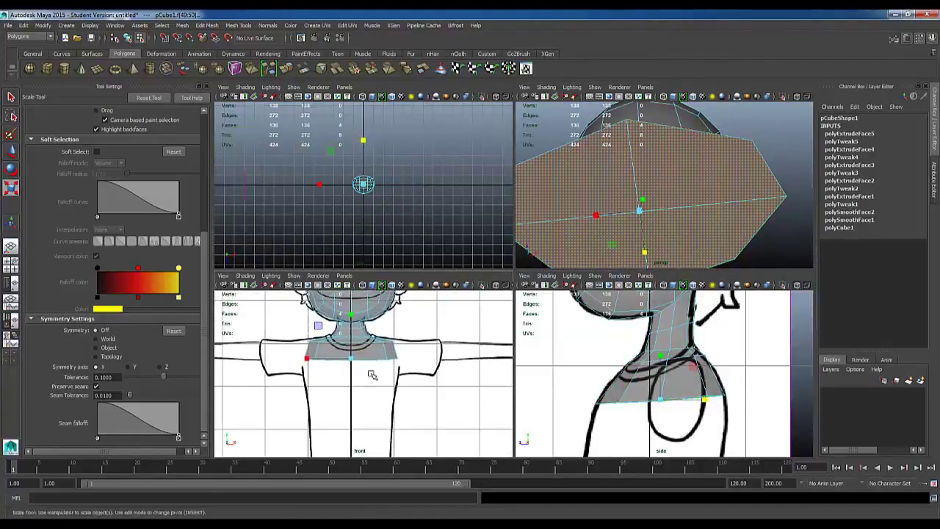
{"action": "key", "text": "ctrl+e"}
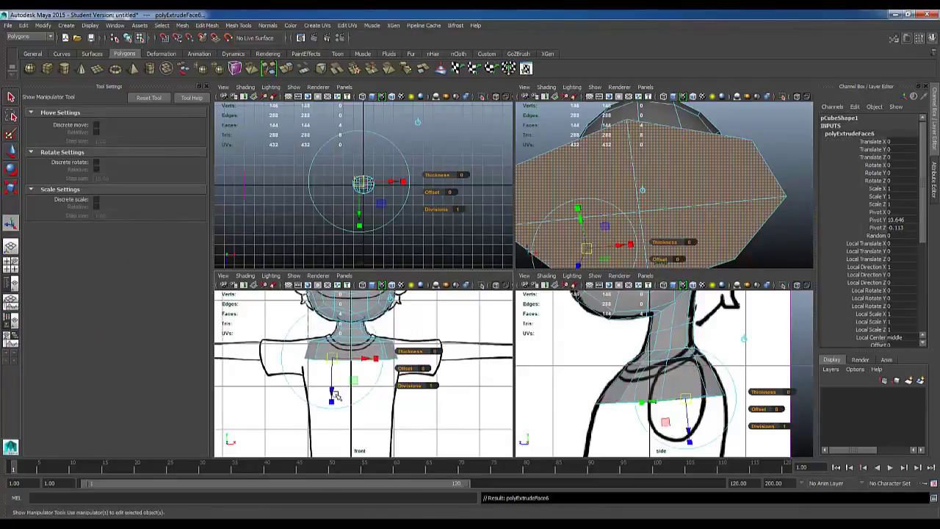
{"action": "left_click_drag", "start_coordinate": [333, 395], "coordinate": [341, 416]}
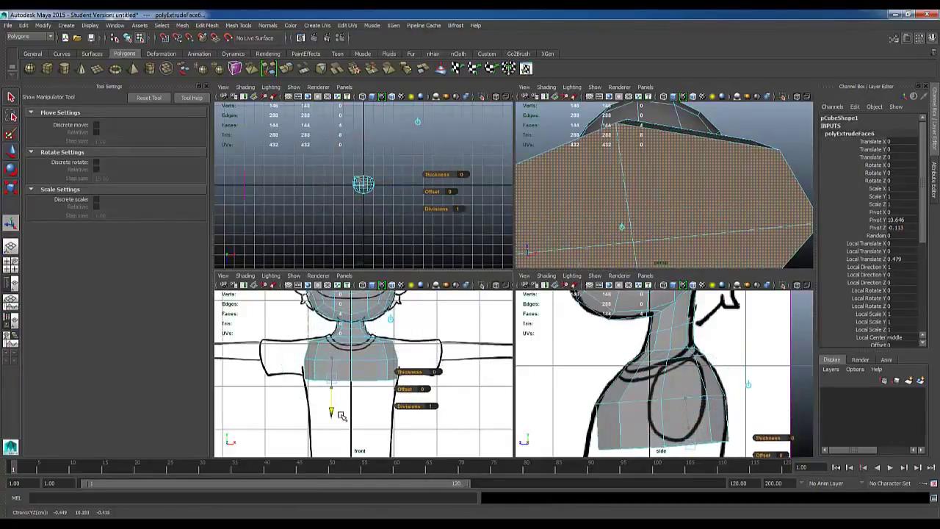
{"action": "left_click_drag", "start_coordinate": [342, 416], "coordinate": [343, 418]}
{"action": "middle_click_drag", "start_coordinate": [703, 395], "coordinate": [692, 358], "text": "alt"}
{"action": "right_click_drag", "start_coordinate": [691, 358], "coordinate": [672, 361], "text": "alt"}
{"action": "middle_click_drag", "start_coordinate": [672, 361], "coordinate": [685, 353], "text": "alt"}
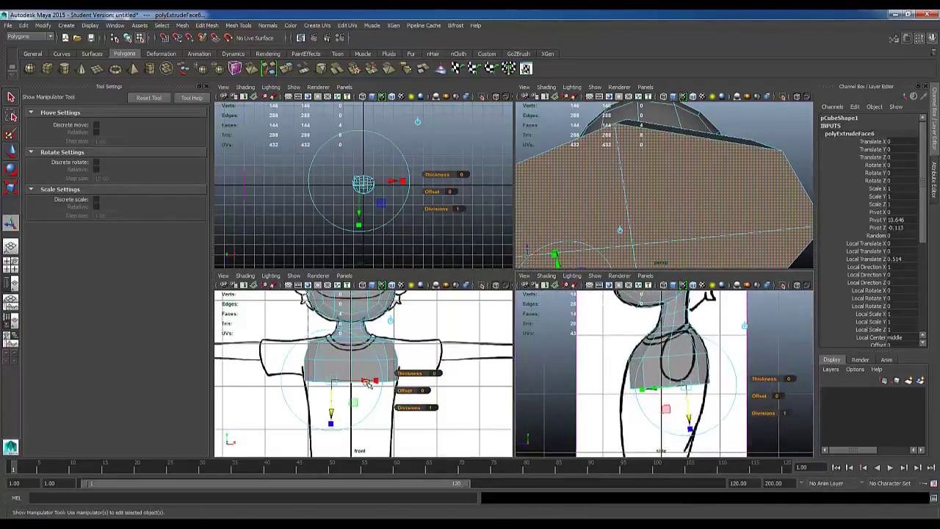
- Scale the bottom chest faces slightly deeper along Z and move them forward to fit the side reference outlines
{"action": "key", "text": "r"}
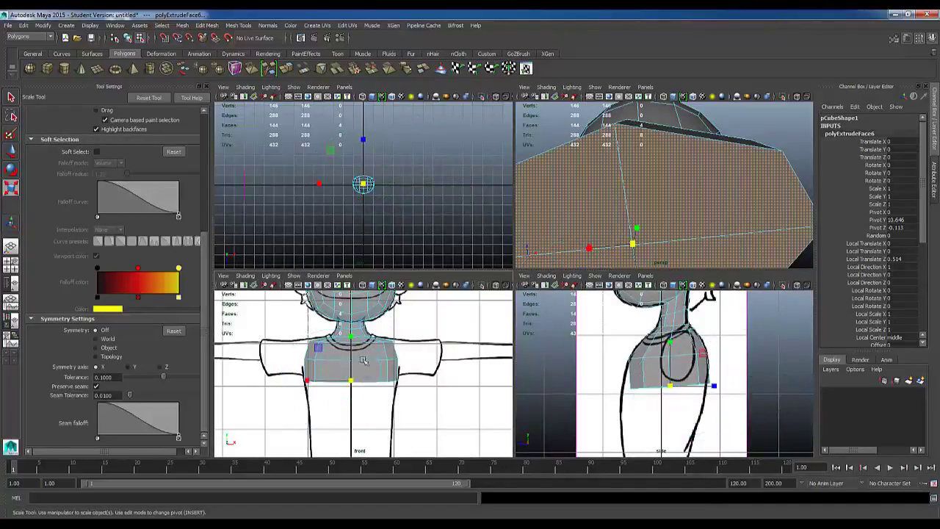
{"action": "mouse_move", "coordinate": [309, 383]}
{"action": "left_mouse_down"}
{"action": "mouse_move", "coordinate": [276, 388]}
{"action": "mouse_move", "coordinate": [331, 390]}
{"action": "mouse_move", "coordinate": [277, 396]}
{"action": "mouse_move", "coordinate": [297, 395]}
{"action": "left_mouse_up"}
{"action": "key", "text": "ctrl+z"}
{"action": "left_click_drag", "start_coordinate": [719, 390], "coordinate": [716, 393]}
{"action": "key", "text": "w"}
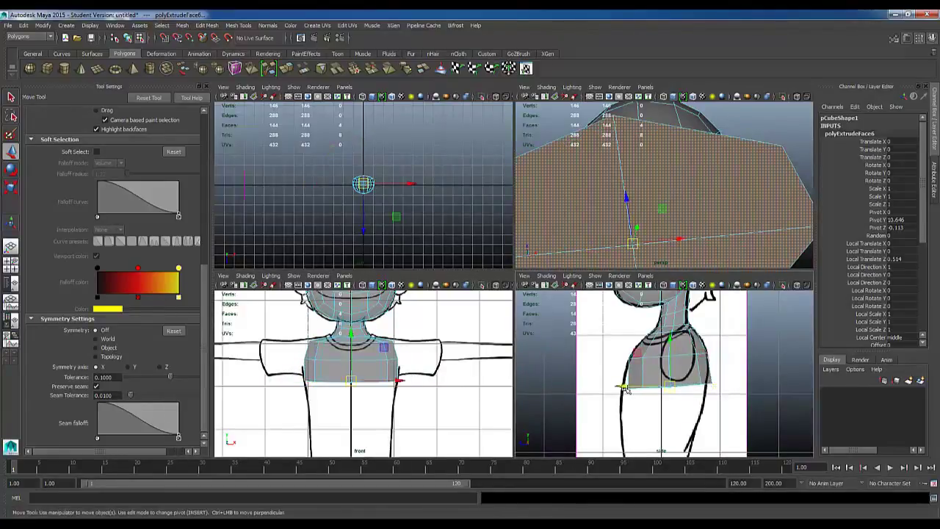
{"action": "left_click_drag", "start_coordinate": [627, 392], "coordinate": [622, 394]}
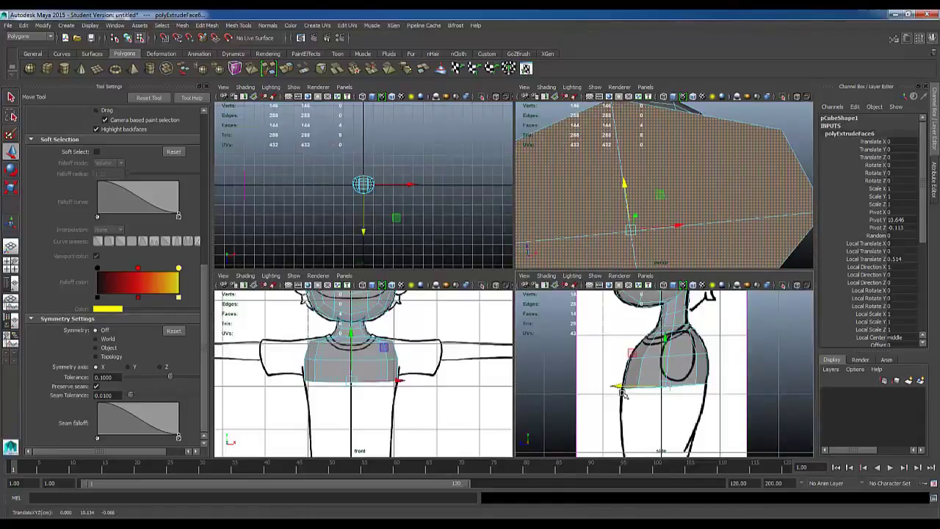
- Extrude the bottom torso faces downward by about 0.74 and narrow them along X to match the shirt in the front reference
{"action": "middle_click_drag", "start_coordinate": [427, 391], "coordinate": [431, 383], "text": "alt"}
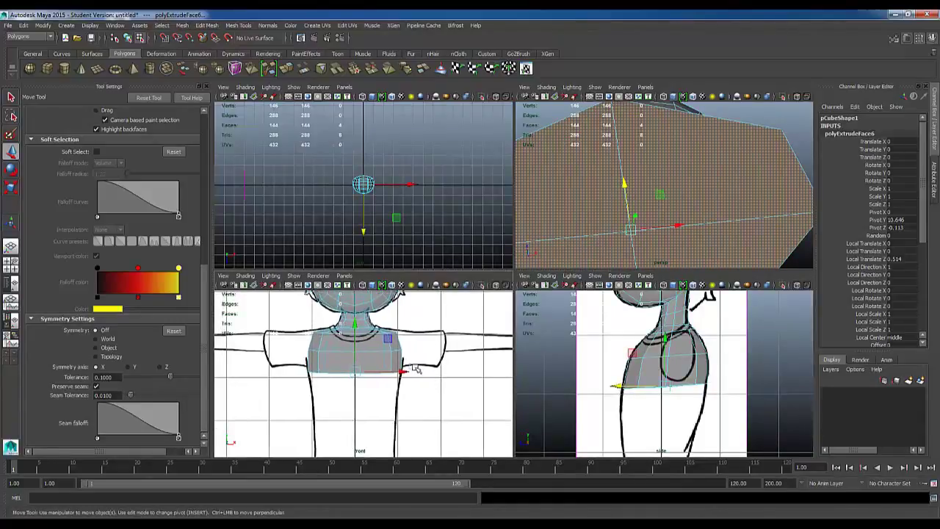
{"action": "key", "text": "ctrl+e"}
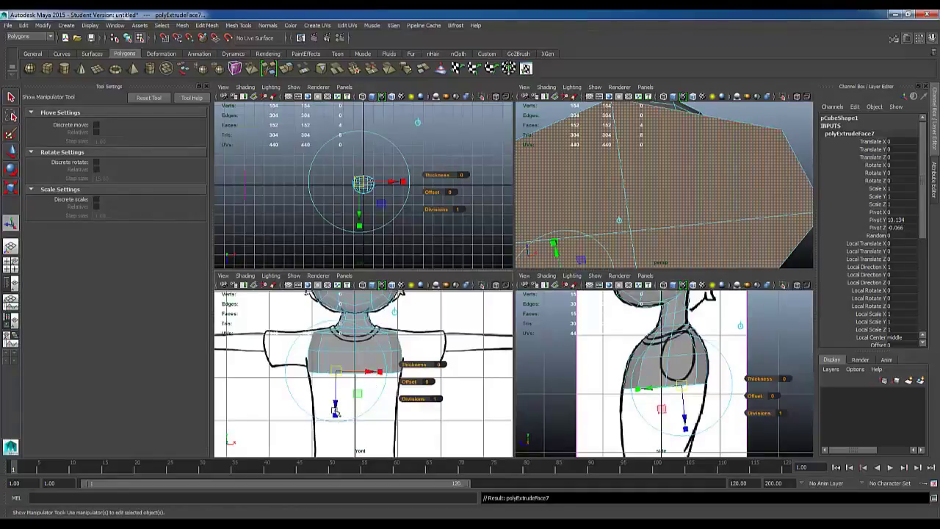
{"action": "left_click_drag", "start_coordinate": [341, 411], "coordinate": [334, 439]}
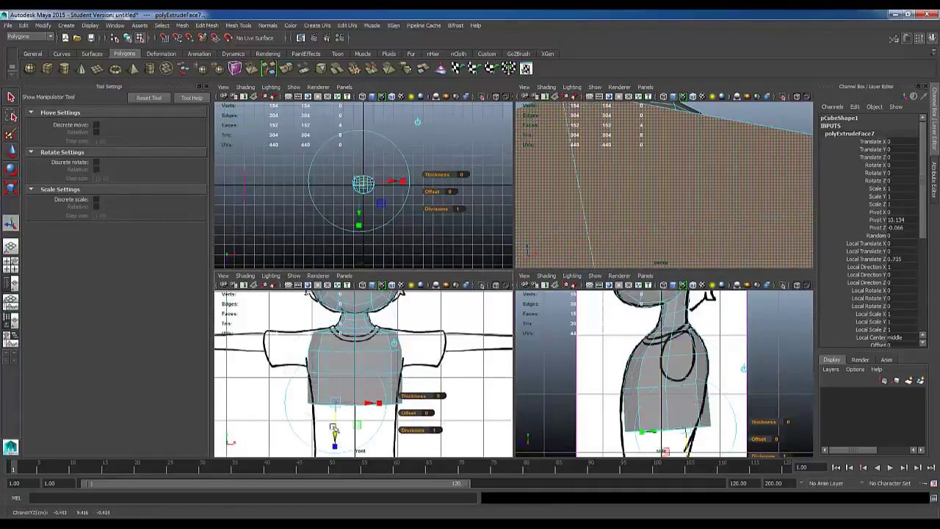
{"action": "left_click", "coordinate": [11, 188]}
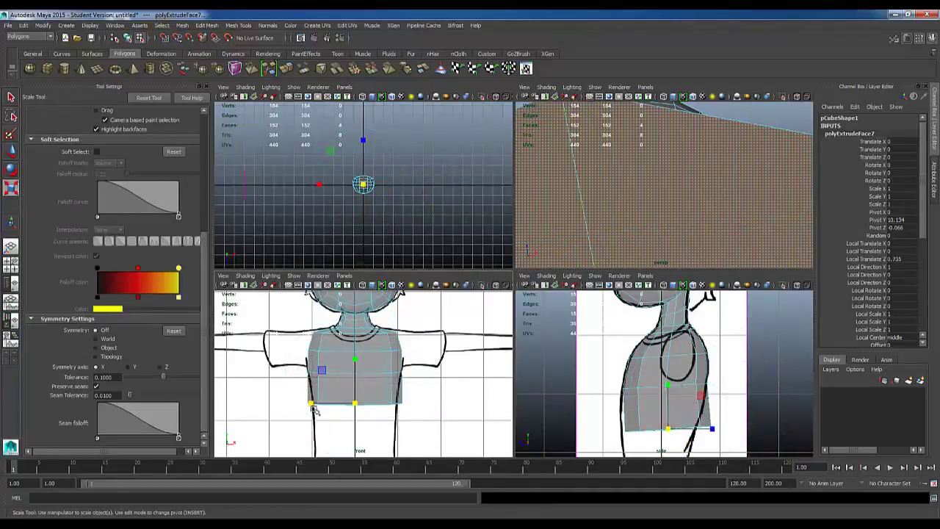
{"action": "left_click_drag", "start_coordinate": [314, 410], "coordinate": [324, 409]}
- Scale the newly extruded bottom faces shallower along Z and move them forward to follow the back and belly outlines
{"action": "middle_click_drag", "start_coordinate": [720, 429], "coordinate": [721, 380], "text": "alt"}
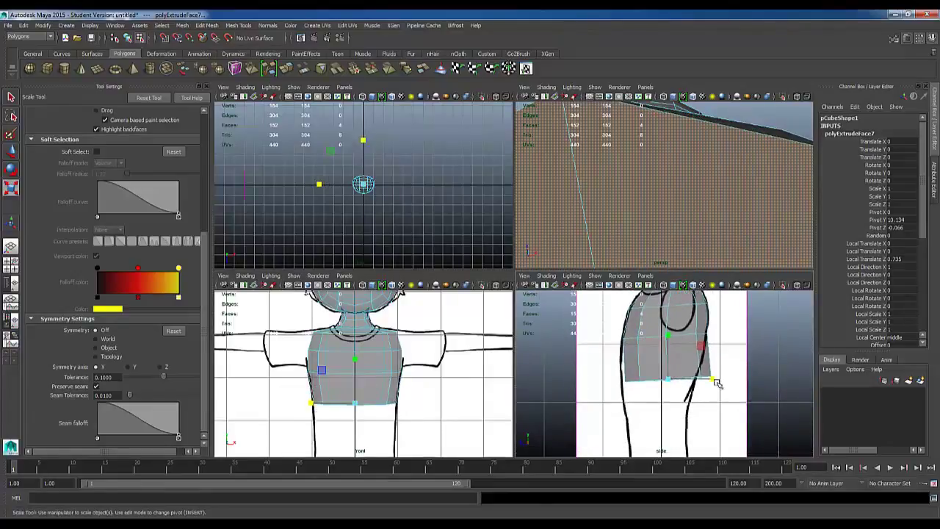
{"action": "left_click_drag", "start_coordinate": [714, 381], "coordinate": [708, 384]}
{"action": "key", "text": "w"}
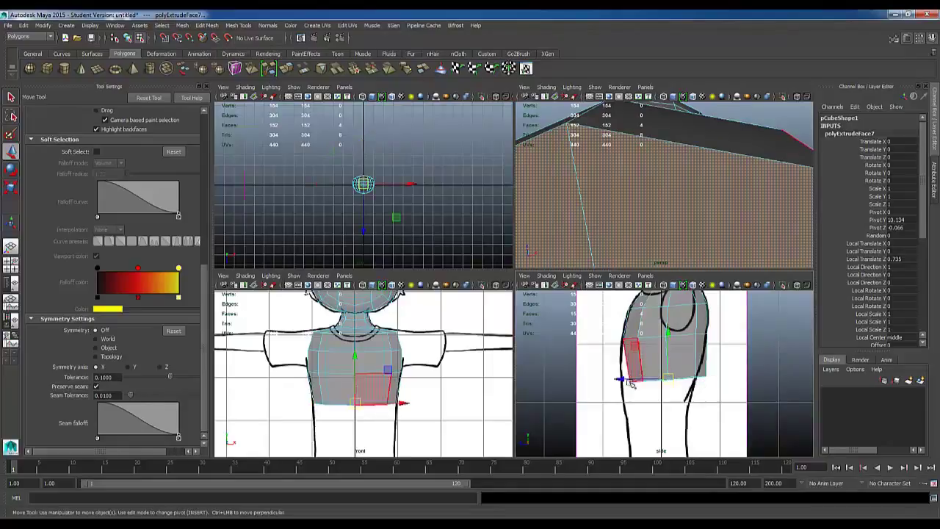
{"action": "left_click_drag", "start_coordinate": [630, 384], "coordinate": [608, 380]}
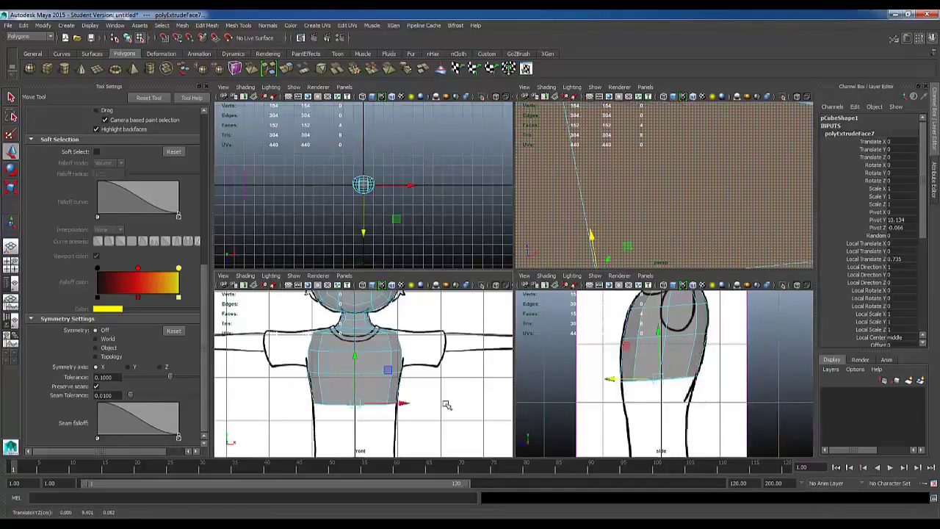
- Extrude the bottom torso faces downward by about 0.76, then narrow, shift and flatten them to fit the waist in both references
{"action": "middle_click_drag", "start_coordinate": [446, 405], "coordinate": [449, 361], "text": "alt"}
{"action": "key", "text": "ctrl+e"}
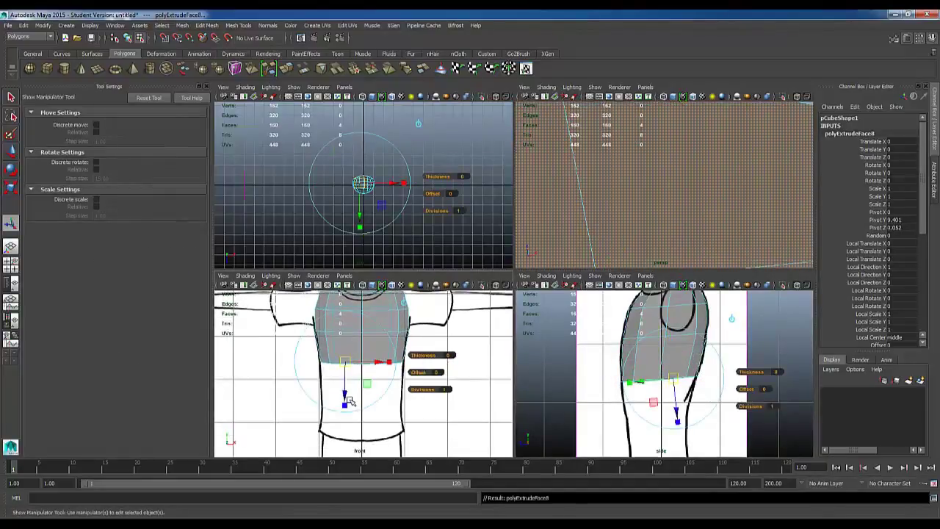
{"action": "left_click_drag", "start_coordinate": [349, 401], "coordinate": [348, 432]}
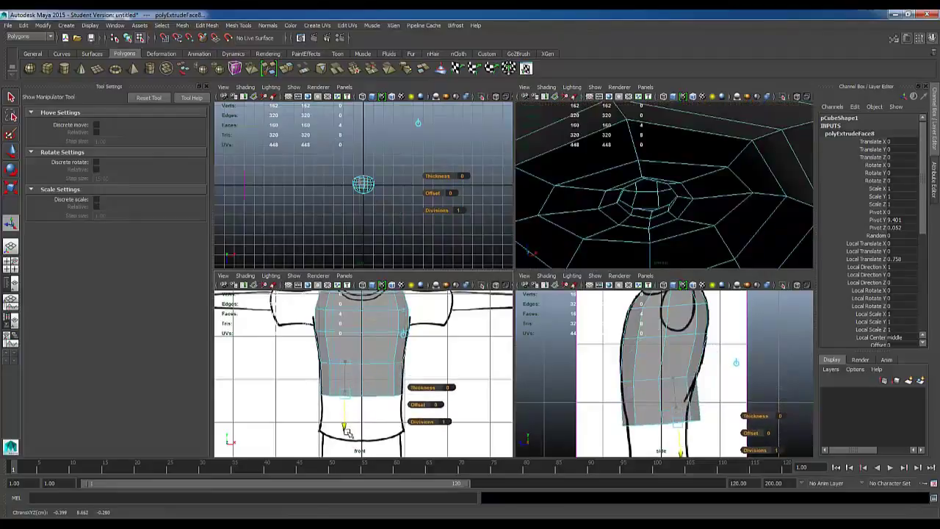
{"action": "key", "text": "r"}
{"action": "left_click_drag", "start_coordinate": [322, 401], "coordinate": [327, 403]}
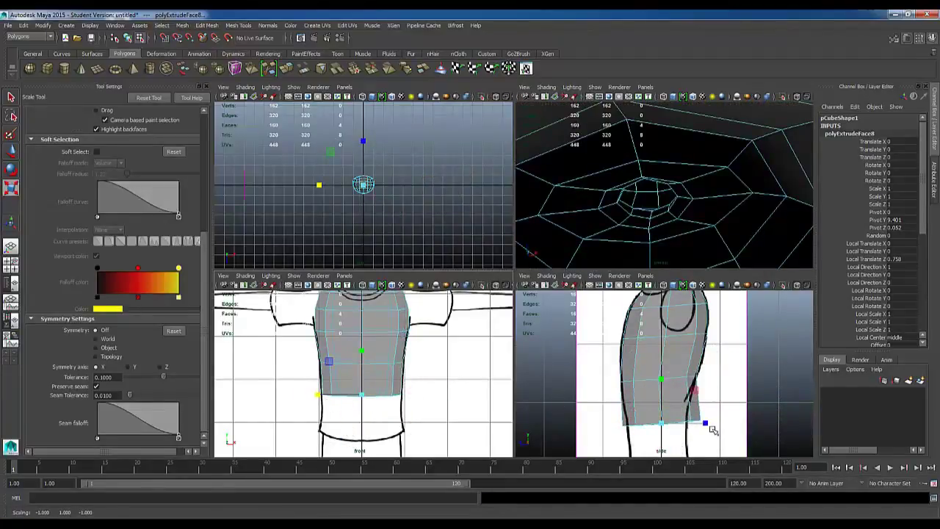
{"action": "key", "text": "w"}
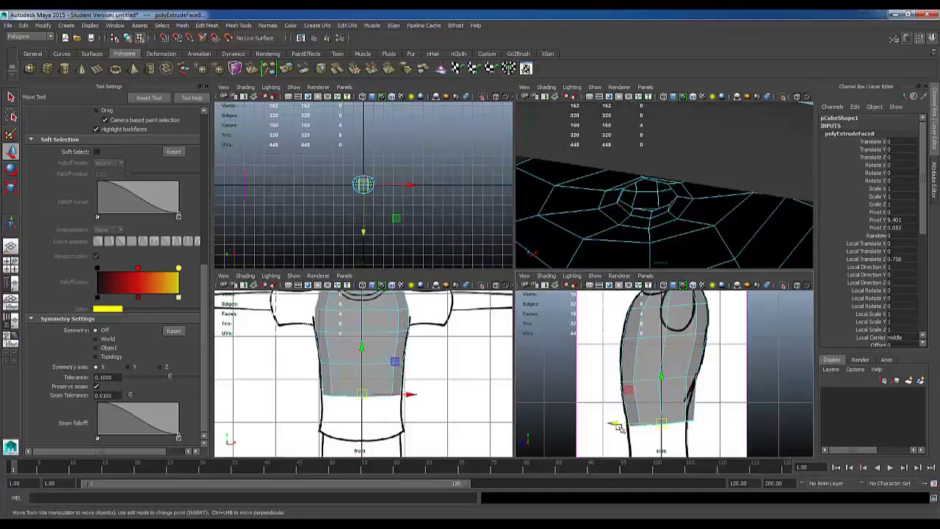
{"action": "key", "text": "r"}
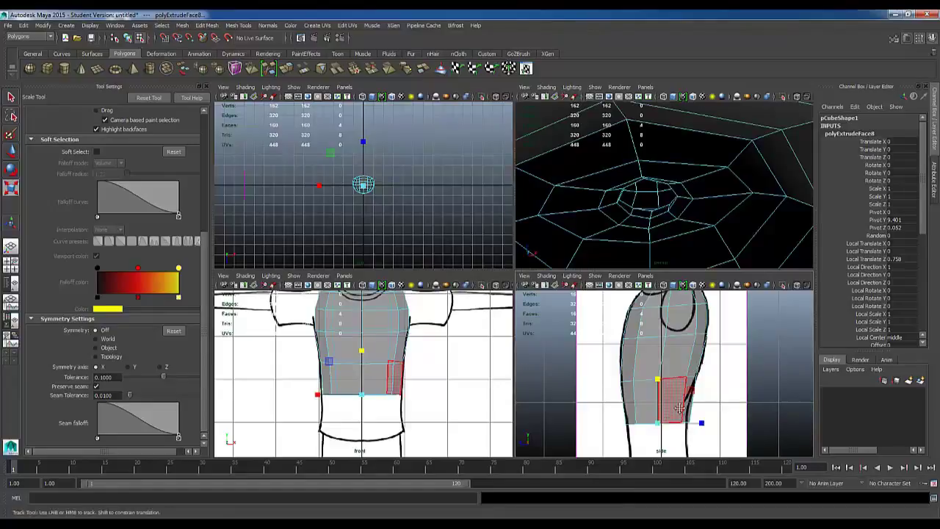
- Extrude the waist faces downward by about 0.62 and scale them along X and Z to fit the lower shirt outline
{"action": "middle_click_drag", "start_coordinate": [680, 409], "coordinate": [661, 370], "text": "alt"}
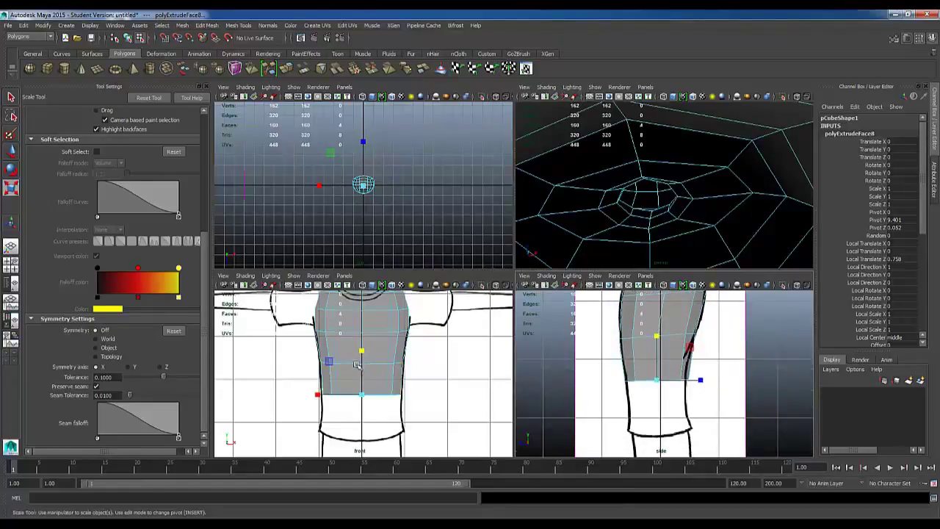
{"action": "key", "text": "ctrl+e"}
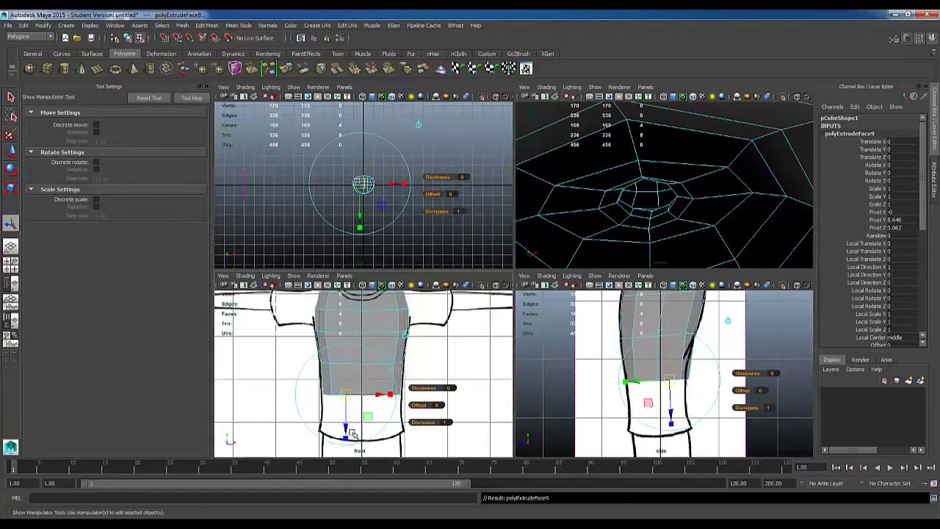
{"action": "left_click_drag", "start_coordinate": [352, 433], "coordinate": [350, 459]}
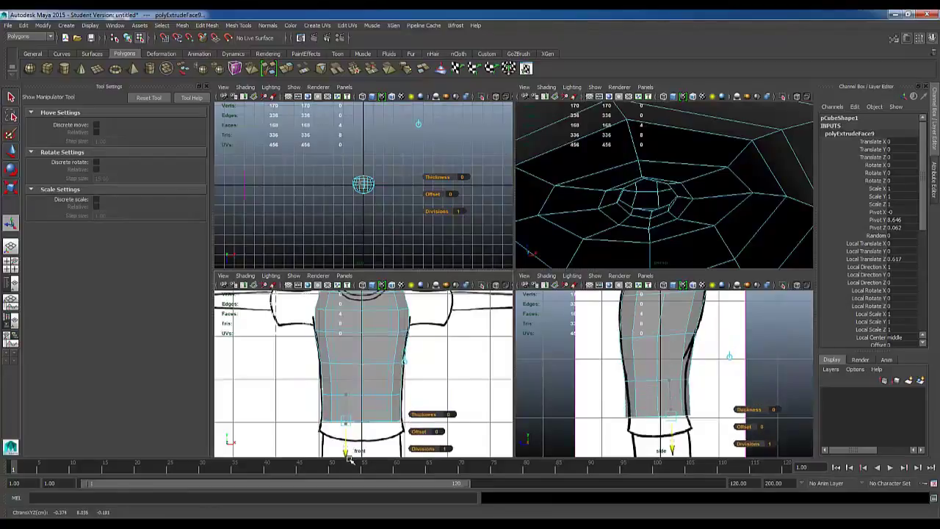
{"action": "key", "text": "r"}
{"action": "left_click_drag", "start_coordinate": [322, 430], "coordinate": [320, 429]}
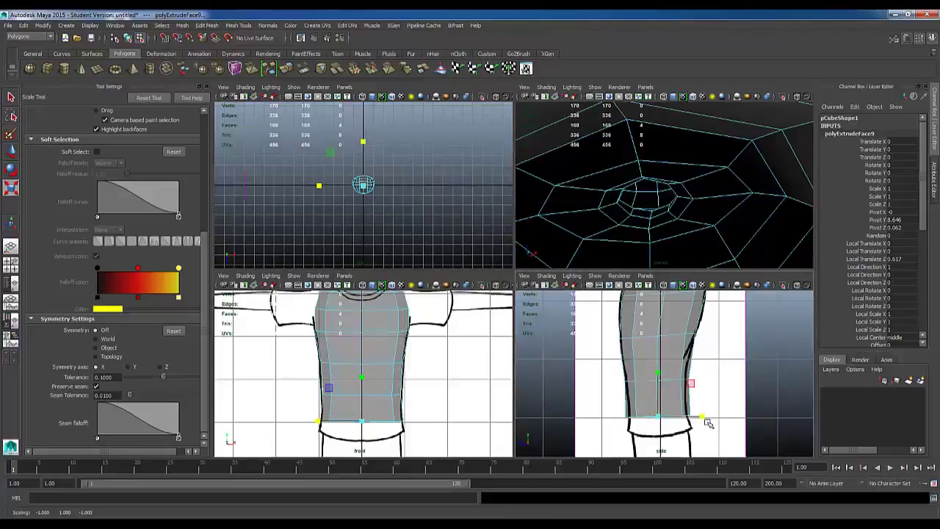
- Select the edge loop just above the lowest torso section, adjust its depth, and shift it forward along Z to the side outline
{"action": "key", "text": "F10"}
{"action": "left_click", "coordinate": [653, 385]}
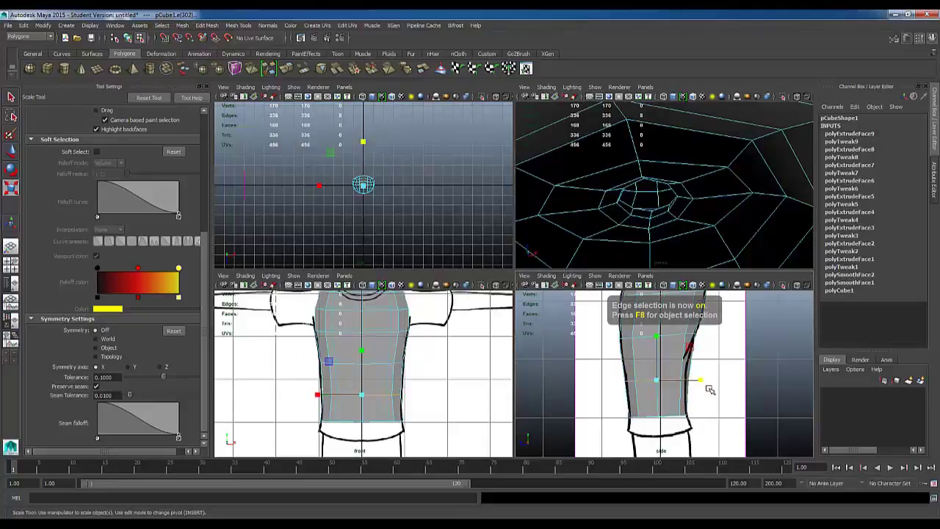
{"action": "key", "text": "w"}
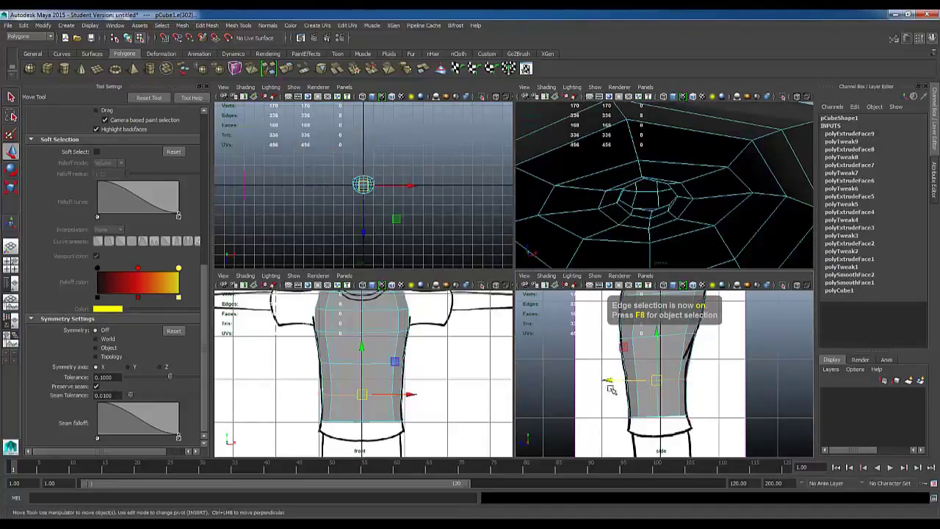
{"action": "left_click_drag", "start_coordinate": [611, 384], "coordinate": [610, 387]}
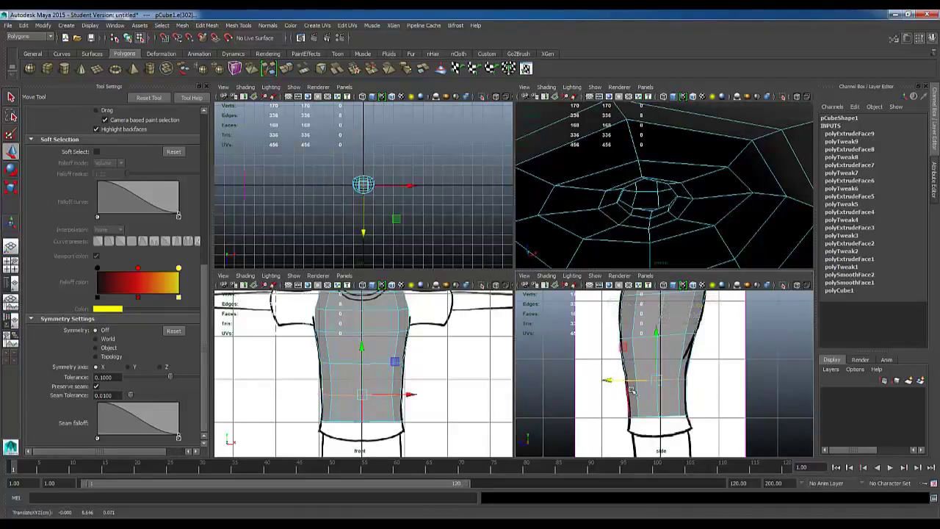
- Select the four bottom torso faces and extrude them downward by about 0.31 to reach the shirt hem
{"action": "key", "text": "F11"}
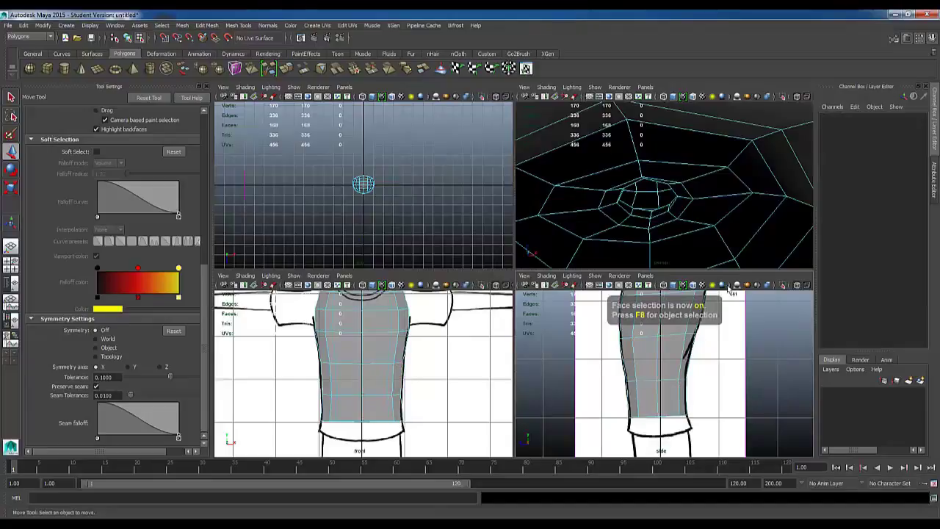
{"action": "left_click_drag", "start_coordinate": [754, 218], "coordinate": [646, 206], "text": "alt"}
{"action": "left_click", "coordinate": [674, 233]}
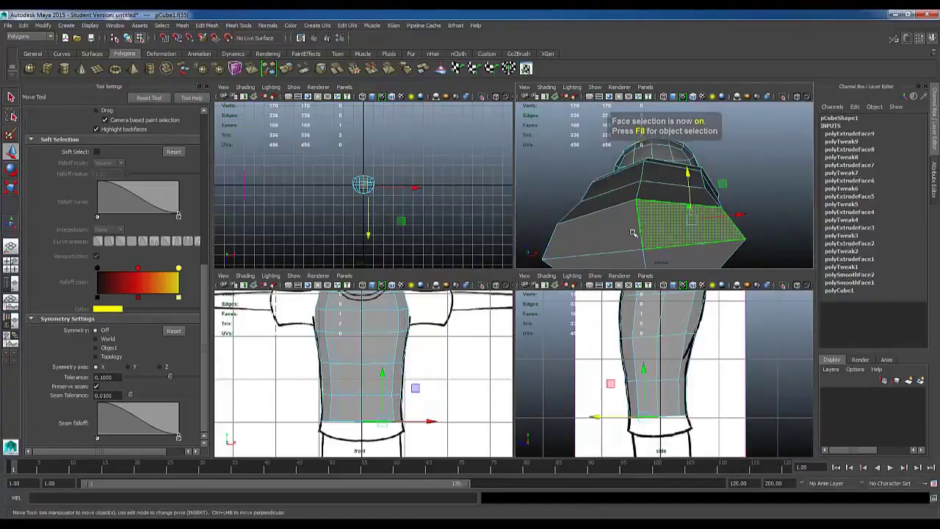
{"action": "left_click", "coordinate": [626, 235], "text": "shift"}
{"action": "middle_click_drag", "start_coordinate": [637, 242], "coordinate": [651, 189], "text": "alt"}
{"action": "left_click", "coordinate": [655, 147], "text": "shift"}
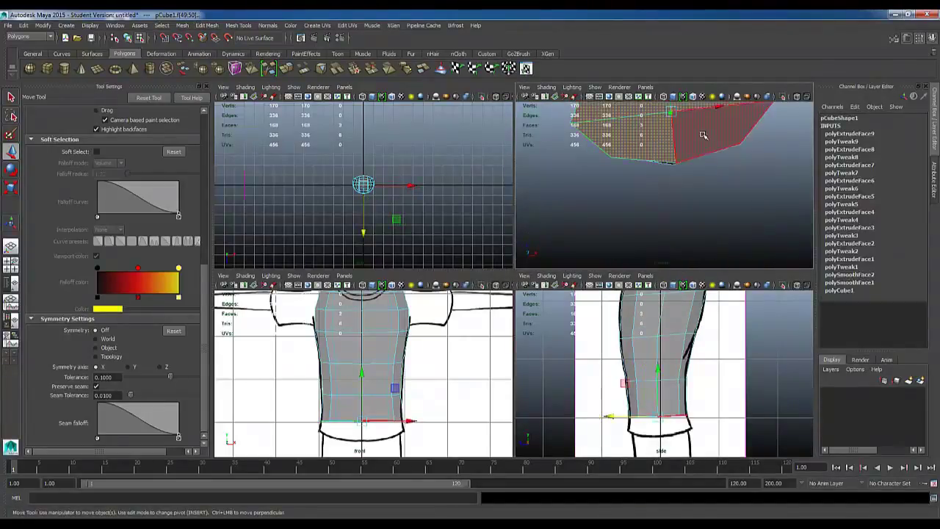
{"action": "left_click", "coordinate": [703, 135], "text": "shift"}
{"action": "middle_click_drag", "start_coordinate": [422, 359], "coordinate": [429, 344], "text": "alt"}
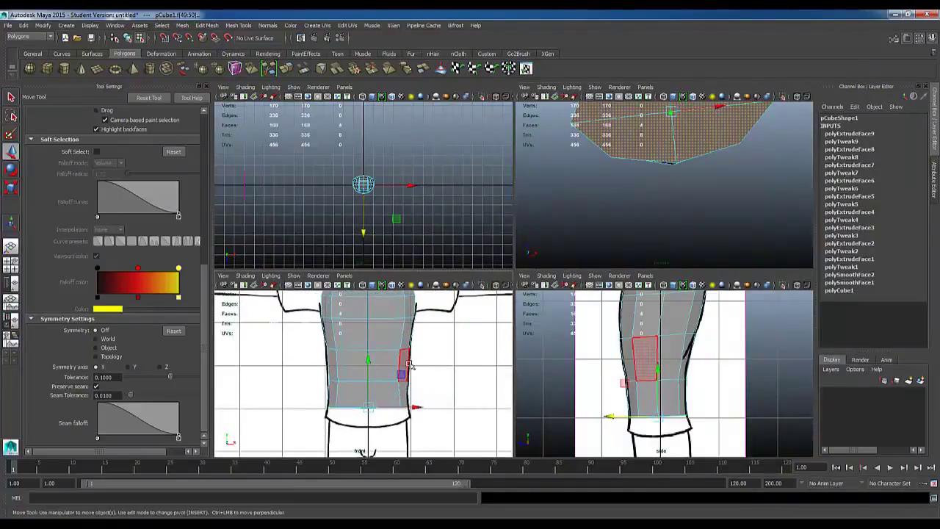
{"action": "key", "text": "ctrl+e"}
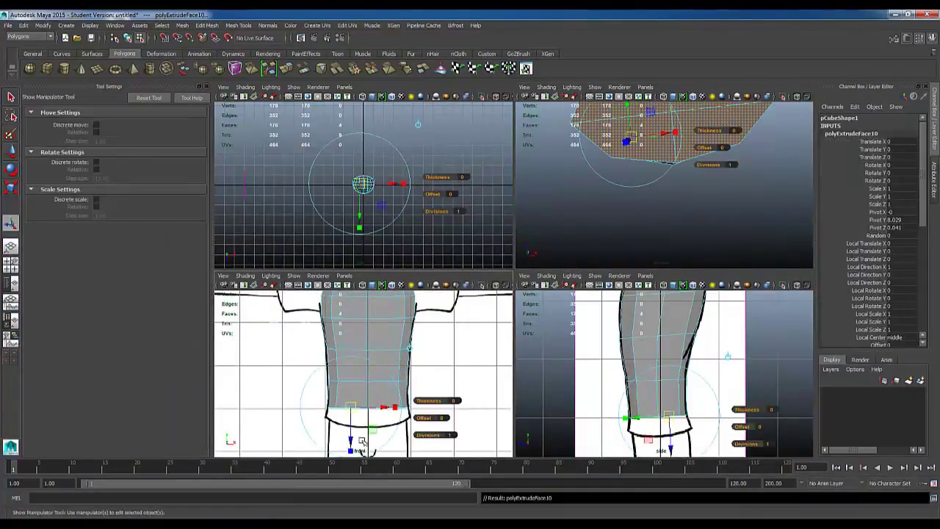
{"action": "middle_click_drag", "start_coordinate": [378, 413], "coordinate": [390, 364], "text": "alt"}
{"action": "left_click_drag", "start_coordinate": [368, 397], "coordinate": [362, 409]}
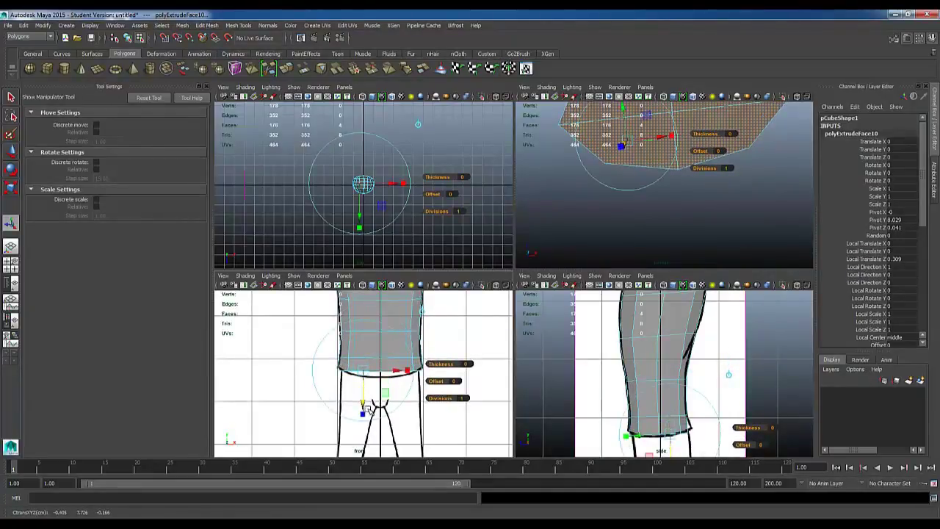
- Widen the hem faces along X, deepen them along Z, and raise them slightly to match the flared shirt edge
{"action": "key", "text": "r"}
{"action": "mouse_move", "coordinate": [344, 379]}
{"action": "left_mouse_down"}
{"action": "mouse_move", "coordinate": [331, 377]}
{"action": "mouse_move", "coordinate": [340, 384]}
{"action": "left_mouse_up"}
{"action": "middle_click_drag", "start_coordinate": [585, 434], "coordinate": [592, 401], "text": "alt"}
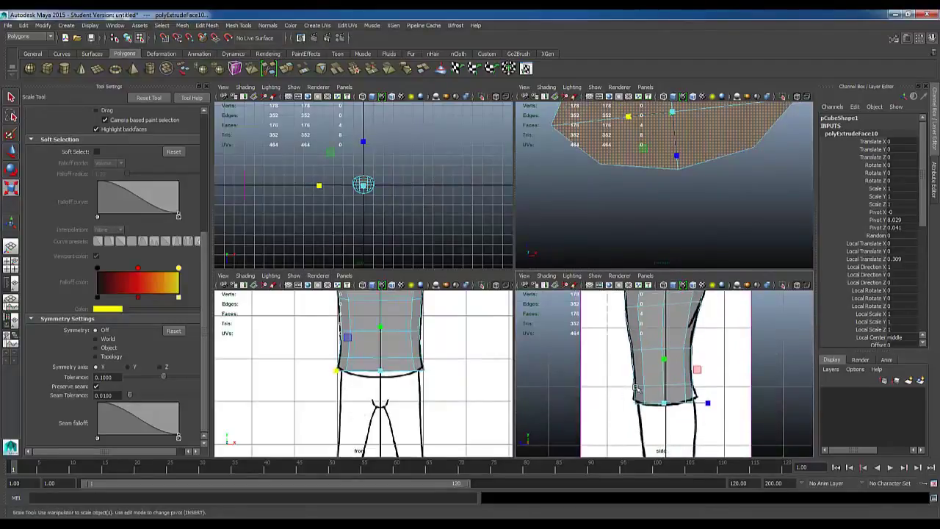
{"action": "right_click_drag", "start_coordinate": [592, 401], "coordinate": [662, 415], "text": "alt"}
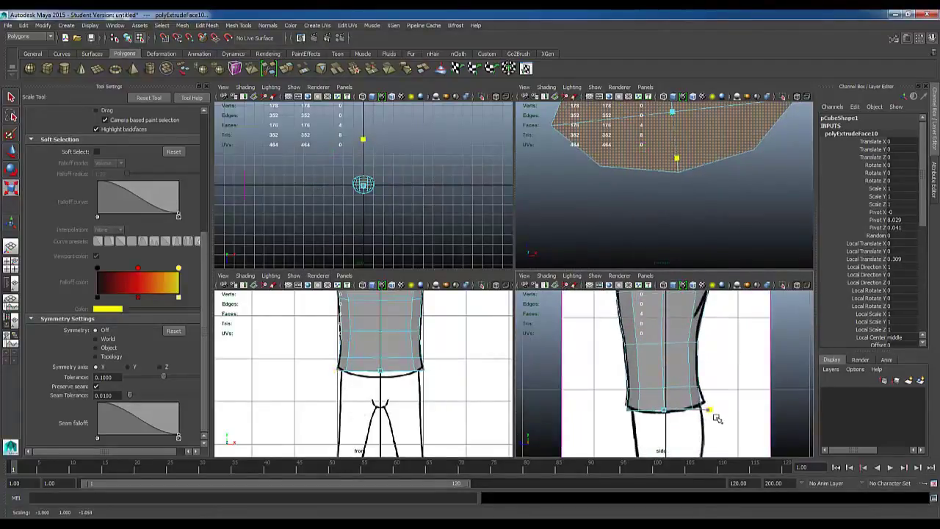
{"action": "key", "text": "w"}
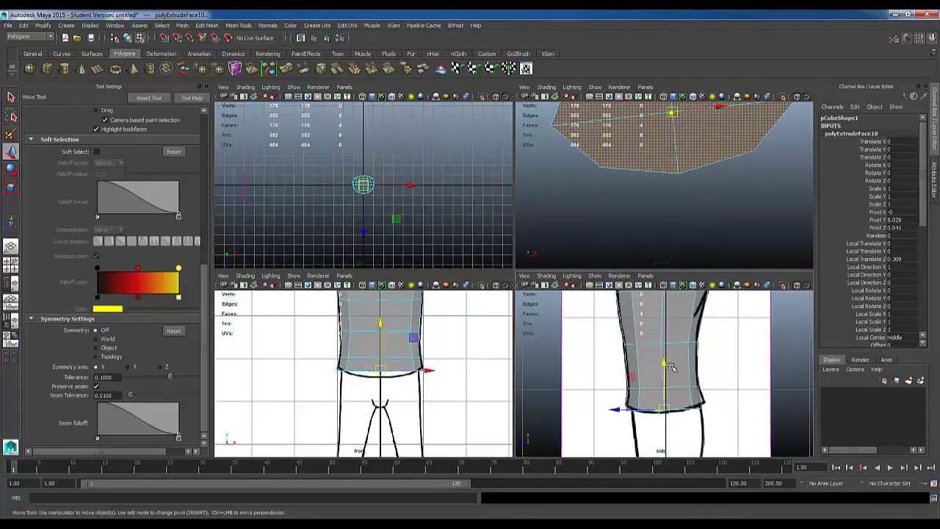
{"action": "left_click", "coordinate": [671, 365]}
{"action": "left_click_drag", "start_coordinate": [673, 368], "coordinate": [673, 367]}
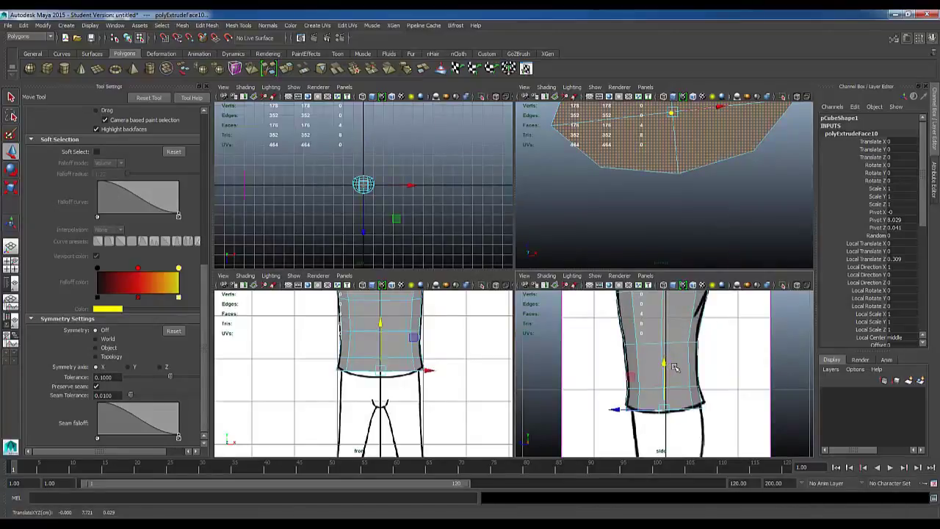
- Lower the centre and intermediate hem vertices along Y in the front view to follow the curved shirt edge
{"action": "scroll", "coordinate": [372, 390], "scroll_direction": "up", "scroll_amount": 5}
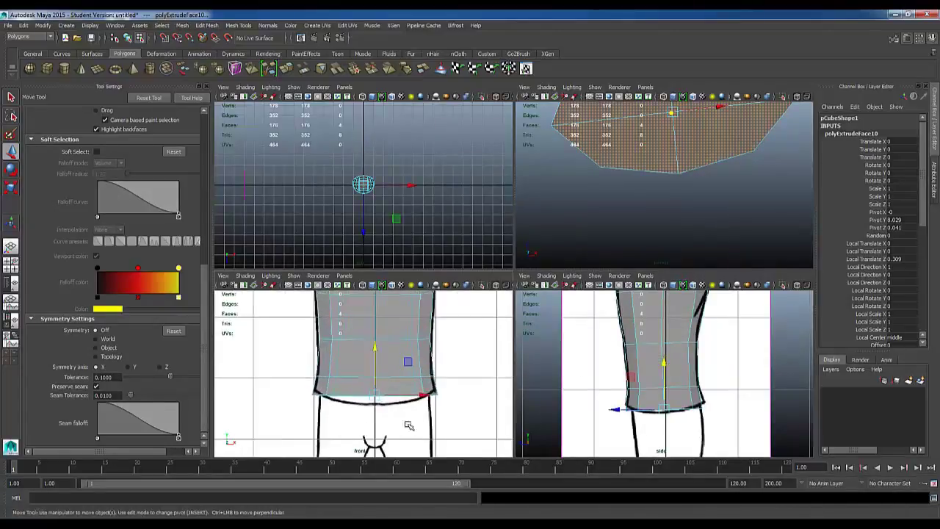
{"action": "key", "text": "F9"}
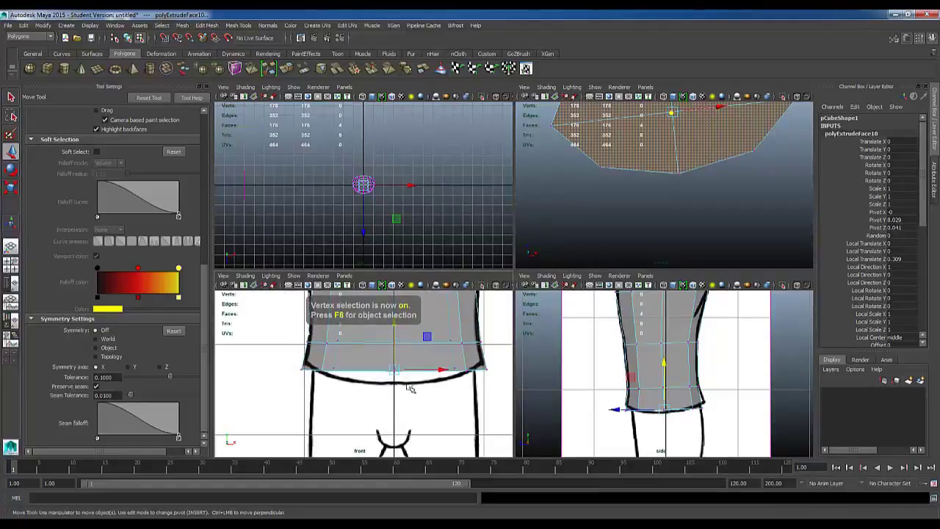
{"action": "left_click_drag", "start_coordinate": [417, 370], "coordinate": [415, 369]}
{"action": "middle_click_drag", "start_coordinate": [421, 367], "coordinate": [418, 378], "text": "alt"}
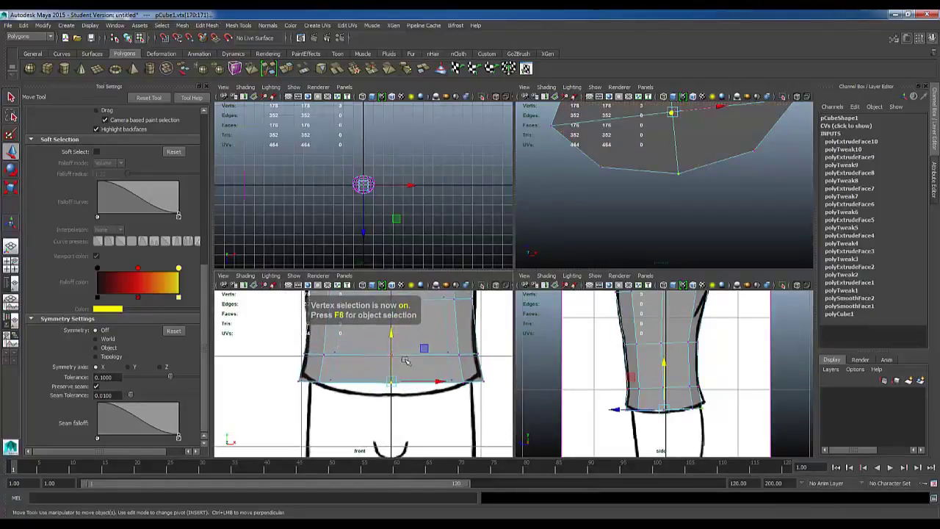
{"action": "left_click_drag", "start_coordinate": [397, 340], "coordinate": [475, 406]}
{"action": "left_click_drag", "start_coordinate": [322, 408], "coordinate": [322, 409], "text": "shift"}
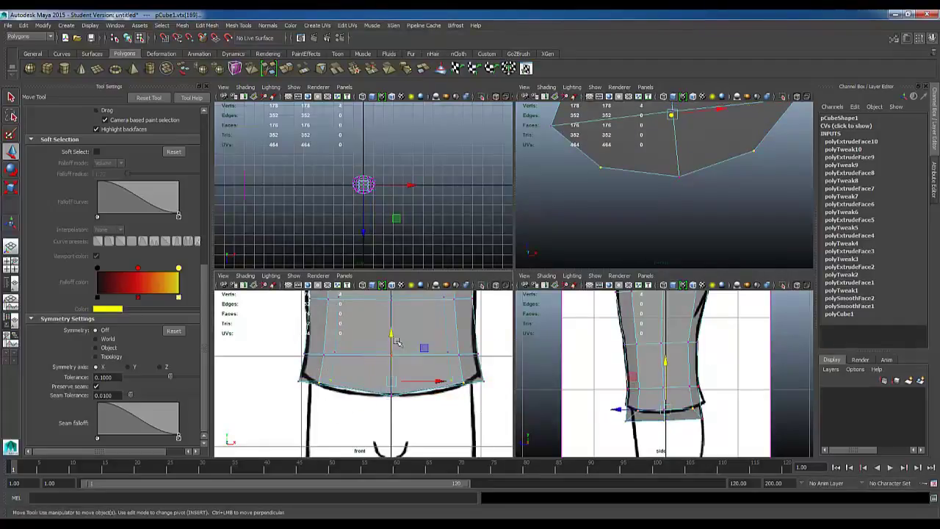
{"action": "left_click_drag", "start_coordinate": [395, 339], "coordinate": [395, 346]}
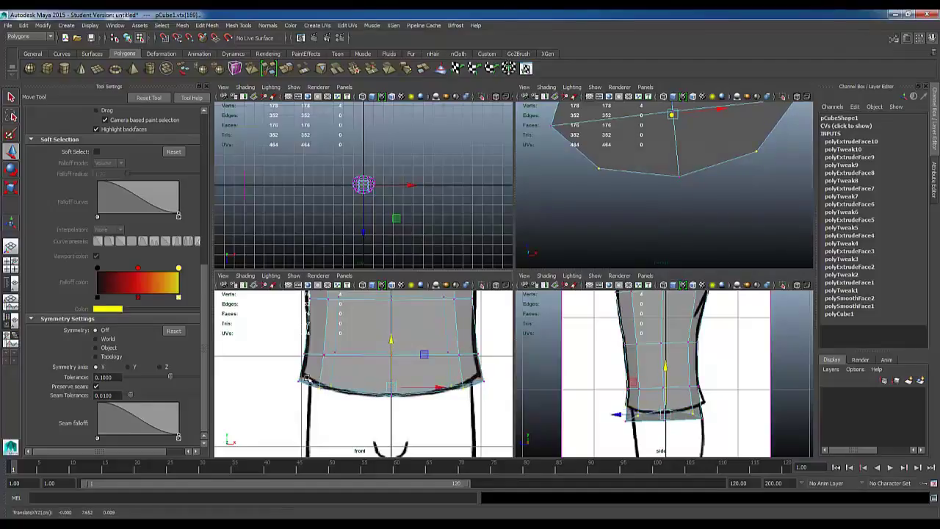
- Select the outer corner vertices on both sides of the hem and raise them slightly to the shirt outline, then deselect them
{"action": "left_click_drag", "start_coordinate": [291, 376], "coordinate": [312, 404]}
{"action": "left_click", "coordinate": [478, 381], "text": "shift"}
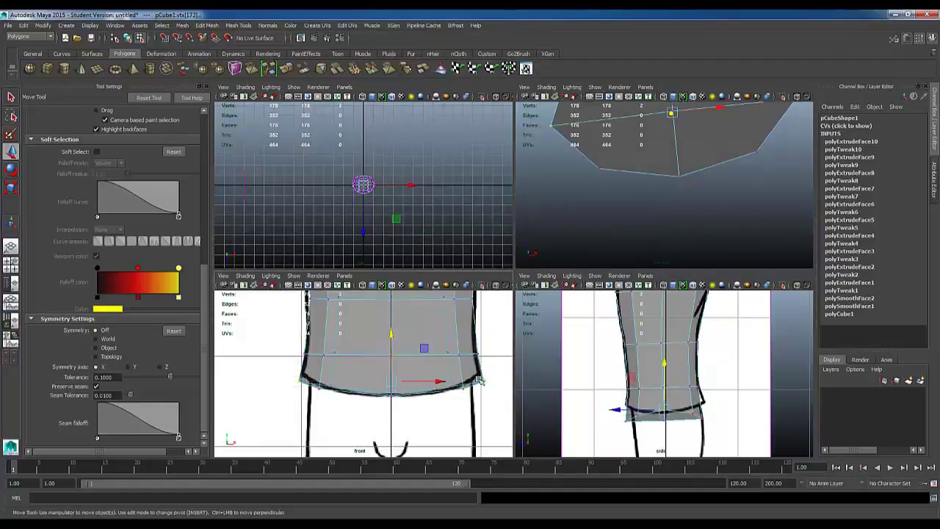
{"action": "left_click_drag", "start_coordinate": [395, 338], "coordinate": [395, 335]}
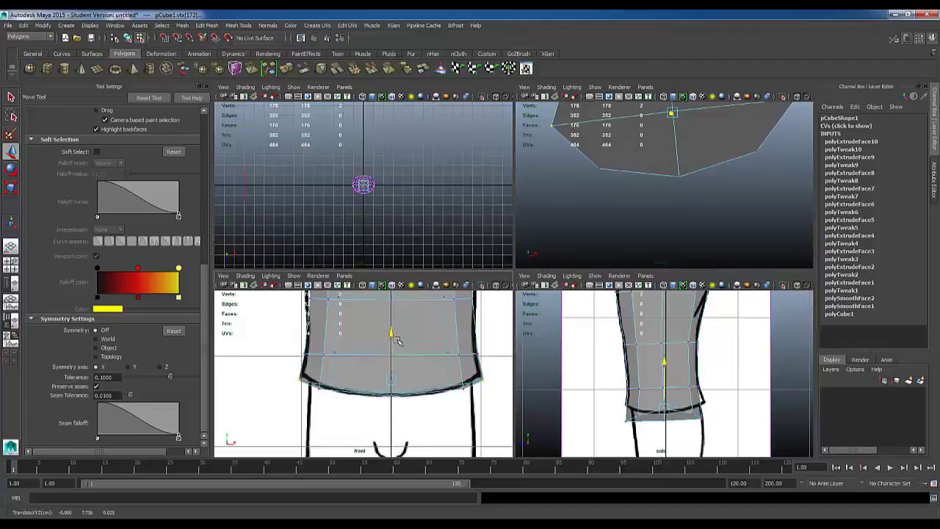
{"action": "left_click", "coordinate": [665, 434]}
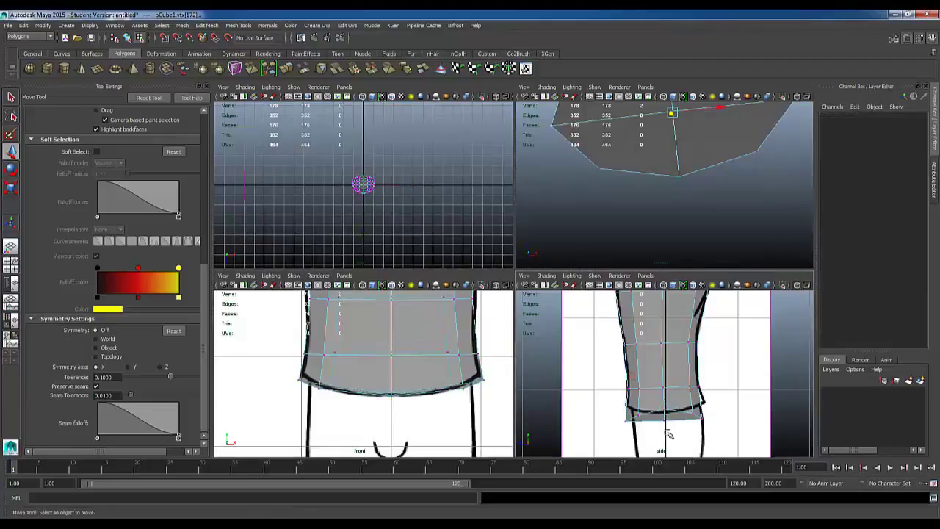
- In an enlarged perspective view, select the centre vertex on the torso's underside and raise it slightly
{"action": "left_click_drag", "start_coordinate": [711, 221], "coordinate": [679, 232], "text": "alt"}
{"action": "right_click_drag", "start_coordinate": [678, 233], "coordinate": [624, 196], "text": "alt"}
{"action": "left_click_drag", "start_coordinate": [624, 196], "coordinate": [628, 247], "text": "alt"}
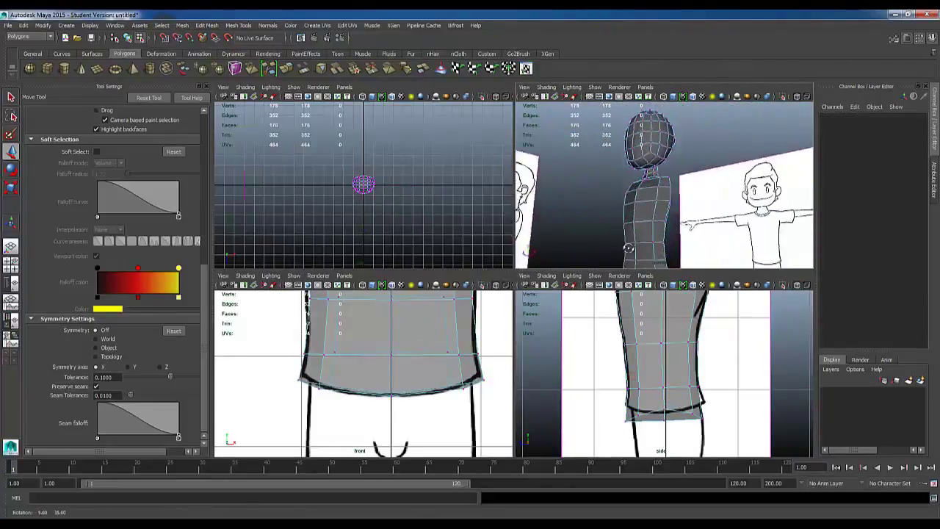
{"action": "middle_click_drag", "start_coordinate": [627, 248], "coordinate": [627, 216], "text": "alt"}
{"action": "left_click_drag", "start_coordinate": [662, 220], "coordinate": [692, 195], "text": "alt"}
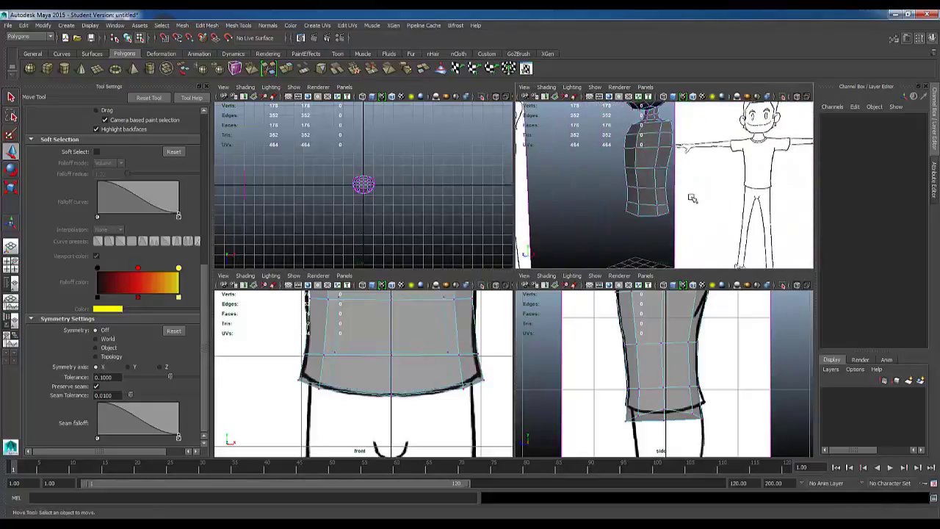
{"action": "key", "text": "space"}
{"action": "left_click_drag", "start_coordinate": [579, 265], "coordinate": [460, 331], "text": "alt"}
{"action": "left_click", "coordinate": [458, 322]}
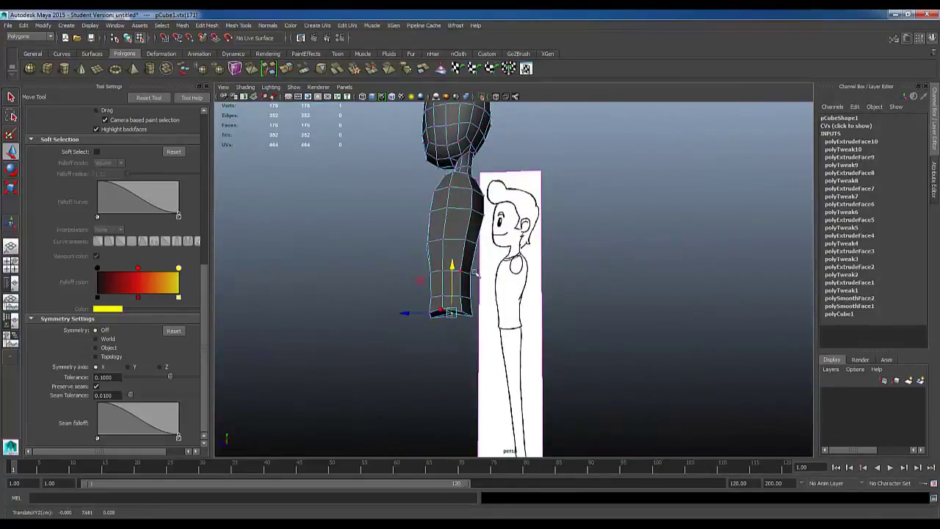
- Return to object mode and select the whole character mesh, checking the torso's shape against the reference drawings
{"action": "left_click_drag", "start_coordinate": [474, 273], "coordinate": [518, 276], "text": "alt"}
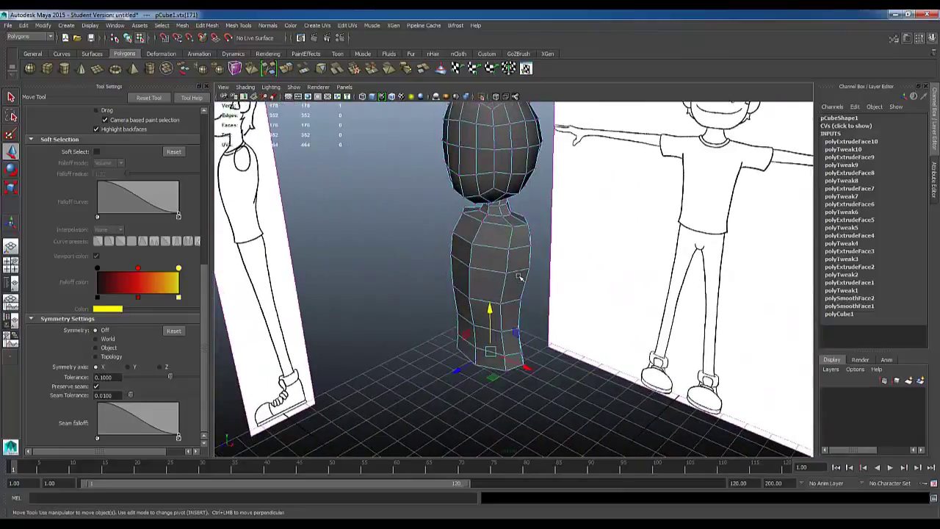
{"action": "key", "text": "F8"}
{"action": "left_click", "coordinate": [547, 340]}
{"action": "left_click_drag", "start_coordinate": [547, 340], "coordinate": [517, 304], "text": "alt"}
{"action": "mouse_move", "coordinate": [534, 254]}
{"action": "left_mouse_down", "text": "alt"}
{"action": "mouse_move", "coordinate": [504, 266]}
{"action": "mouse_move", "coordinate": [445, 269]}
{"action": "mouse_move", "coordinate": [539, 270]}
{"action": "mouse_move", "coordinate": [533, 258]}
{"action": "left_mouse_up", "text": "alt"}
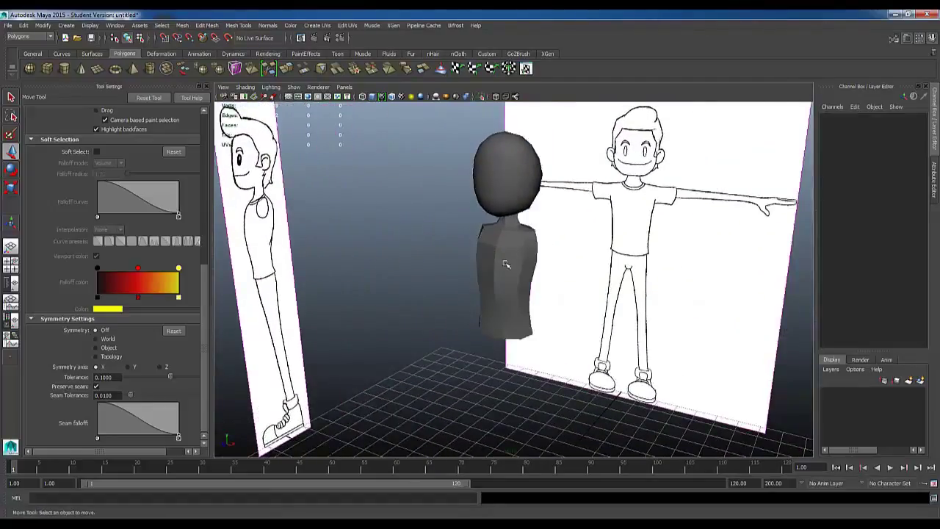
{"action": "left_click", "coordinate": [531, 257]}
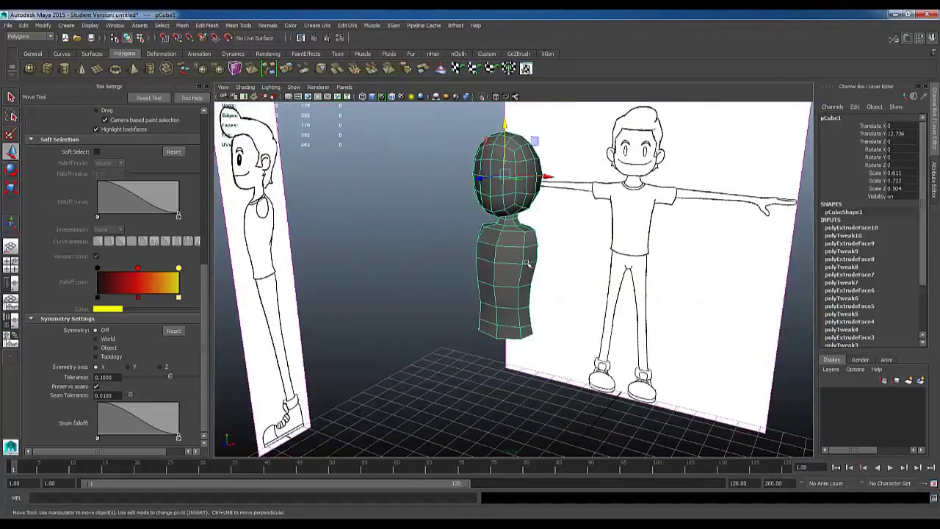
{"action": "mouse_move", "coordinate": [528, 263]}
{"action": "left_mouse_down", "text": "alt"}
{"action": "mouse_move", "coordinate": [557, 284]}
{"action": "mouse_move", "coordinate": [540, 277]}
{"action": "left_mouse_up", "text": "alt"}
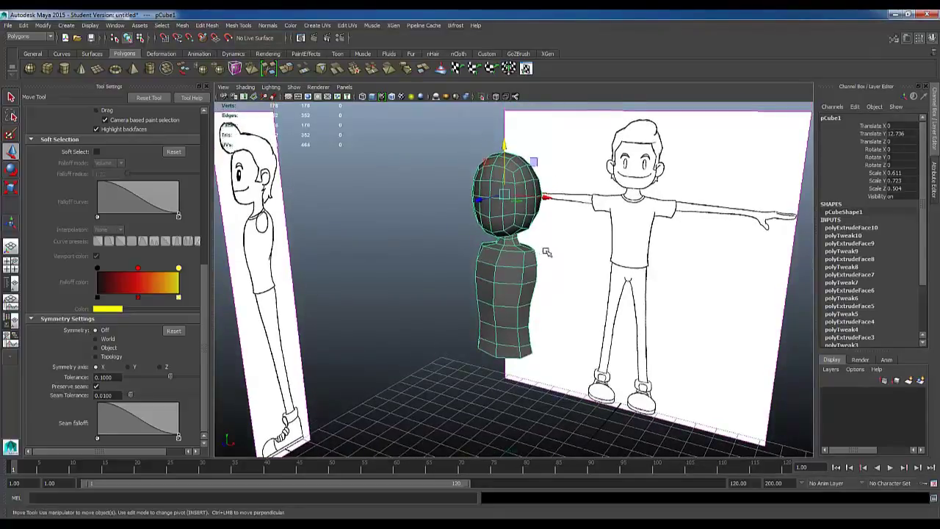